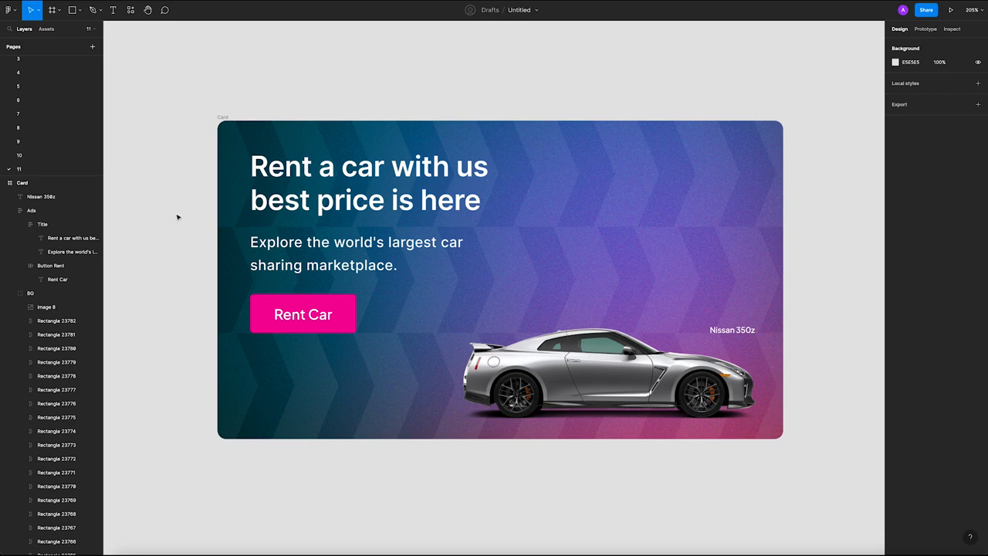
Draw a new frame about 1142 × 599 in the empty canvas below and to the right of the finished rental card.
{"action": "scroll", "coordinate": [241, 142], "scroll_direction": "down", "scroll_amount": 5}
{"action": "left_click_drag", "start_coordinate": [295, 130], "coordinate": [192, 55]}
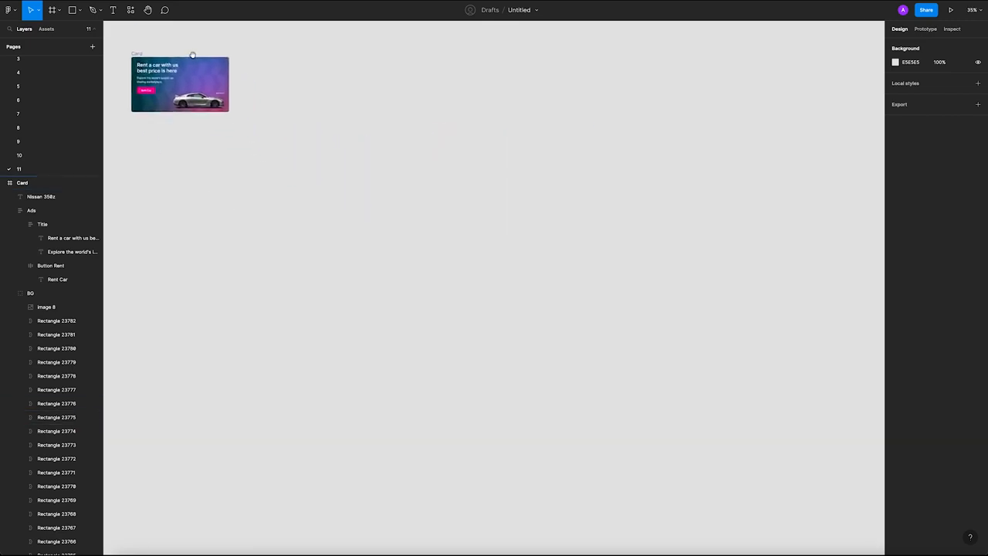
{"action": "left_click", "coordinate": [137, 54]}
{"action": "left_click", "coordinate": [330, 95]}
{"action": "left_click", "coordinate": [59, 10]}
{"action": "left_click", "coordinate": [46, 30]}
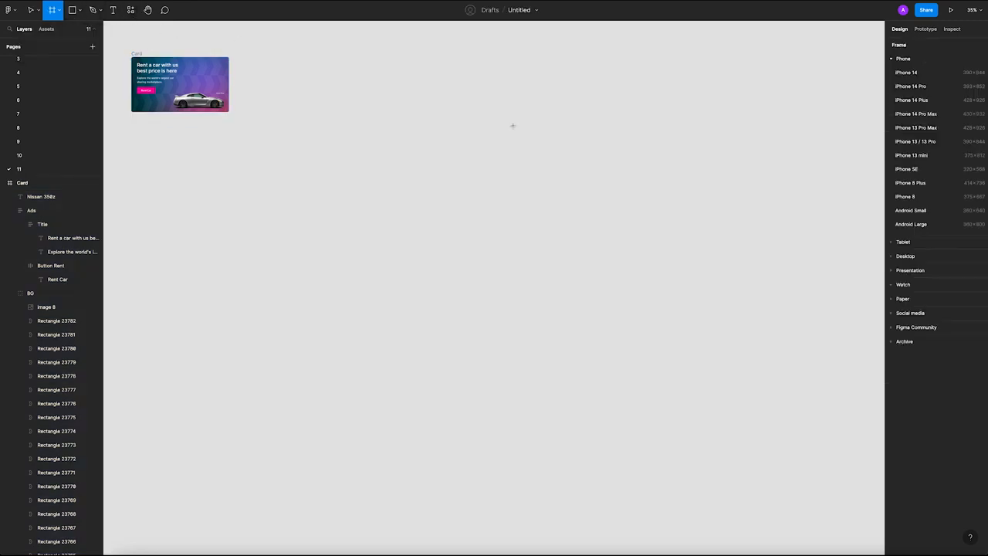
{"action": "left_click", "coordinate": [894, 61]}
{"action": "left_click_drag", "start_coordinate": [312, 145], "coordinate": [487, 237]}
{"action": "left_click", "coordinate": [574, 254]}
Resize the new frame to 640 wide and 360 high.
{"action": "left_click", "coordinate": [316, 148]}
{"action": "left_click", "coordinate": [913, 93]}
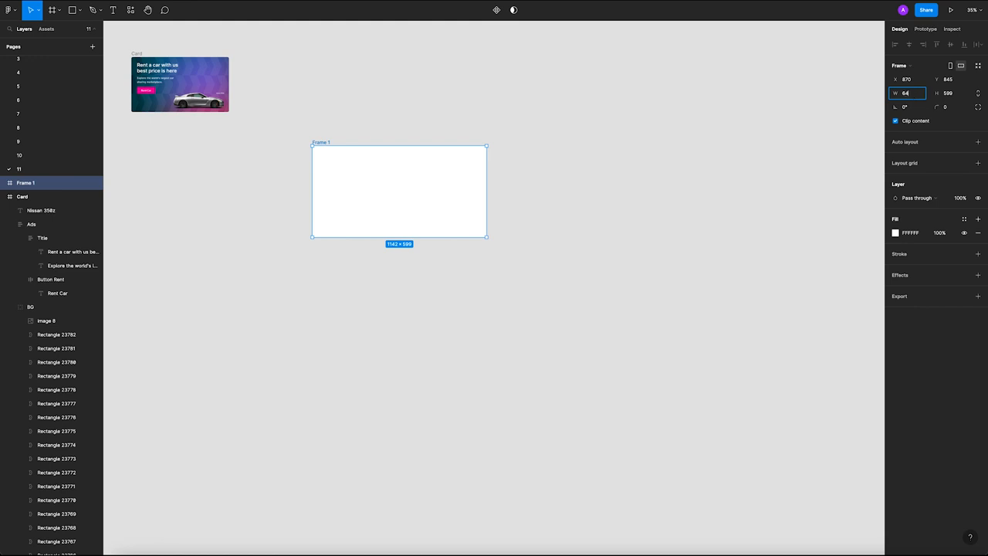
{"action": "type", "text": "640"}
{"action": "key", "text": "Tab"}
{"action": "type", "text": "360"}
{"action": "key", "text": "Return"}
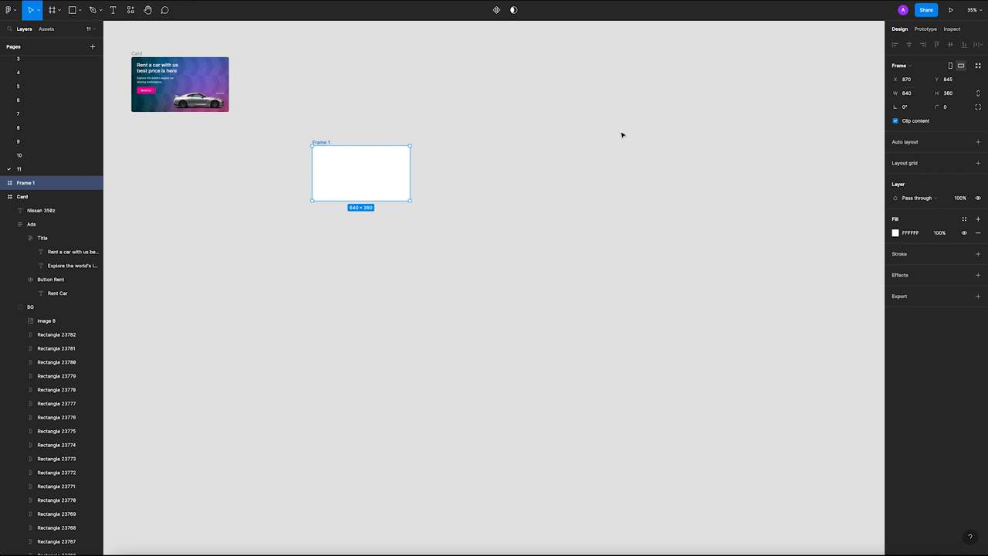
Rename the new white frame as Card.
{"action": "left_click", "coordinate": [346, 141]}
{"action": "scroll", "coordinate": [340, 137], "scroll_direction": "up", "scroll_amount": 3}
{"action": "left_click_drag", "start_coordinate": [340, 136], "coordinate": [432, 179]}
{"action": "scroll", "coordinate": [429, 181], "scroll_direction": "up", "scroll_amount": 5}
{"action": "scroll", "coordinate": [452, 205], "scroll_direction": "down", "scroll_amount": 2}
{"action": "scroll", "coordinate": [454, 150], "scroll_direction": "down", "scroll_amount": 2}
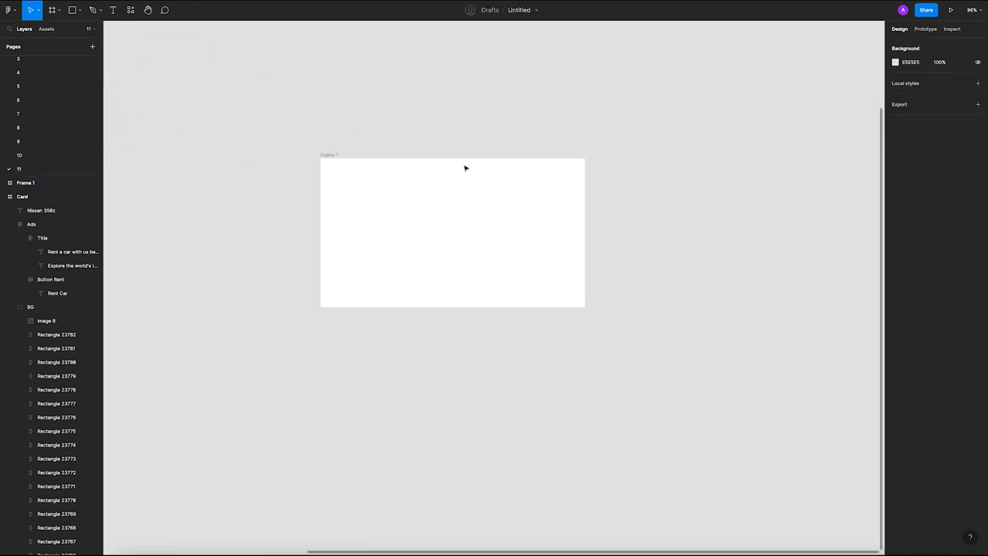
{"action": "scroll", "coordinate": [483, 238], "scroll_direction": "up", "scroll_amount": 1}
{"action": "left_click", "coordinate": [333, 181]}
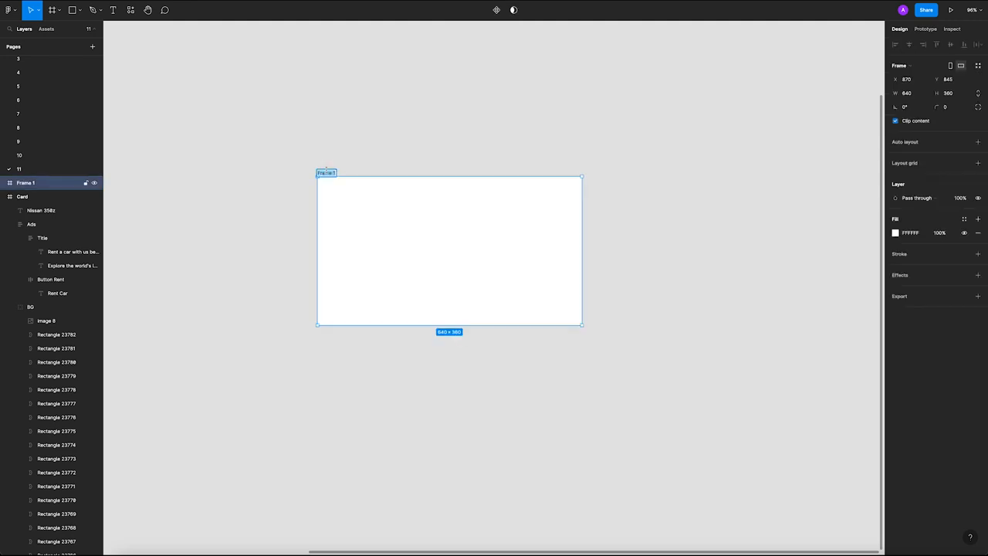
{"action": "type", "text": "Card"}
{"action": "key", "text": "Return"}
{"action": "left_click", "coordinate": [442, 145]}
{"action": "left_click_drag", "start_coordinate": [251, 112], "coordinate": [256, 110]}
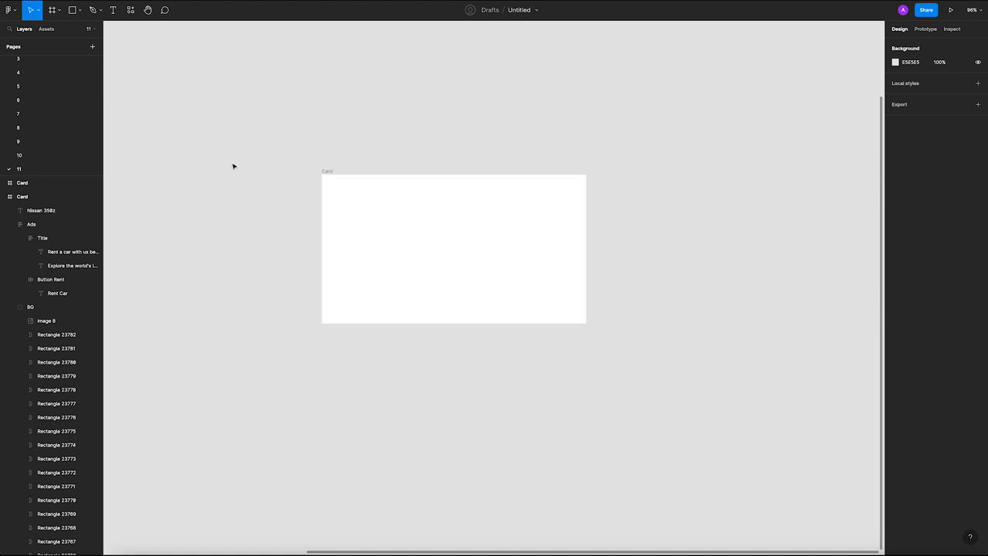
Set the white card's corner radius to 12.
{"action": "left_click", "coordinate": [327, 173]}
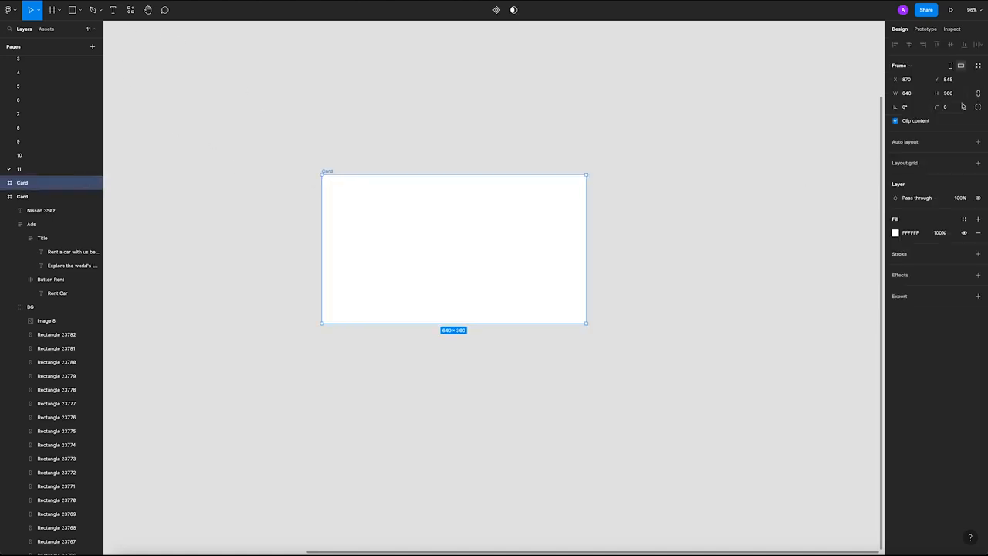
{"action": "mouse_move", "coordinate": [933, 107]}
{"action": "left_mouse_down"}
{"action": "mouse_move", "coordinate": [953, 107]}
{"action": "mouse_move", "coordinate": [933, 107]}
{"action": "left_mouse_up"}
{"action": "left_click", "coordinate": [948, 110]}
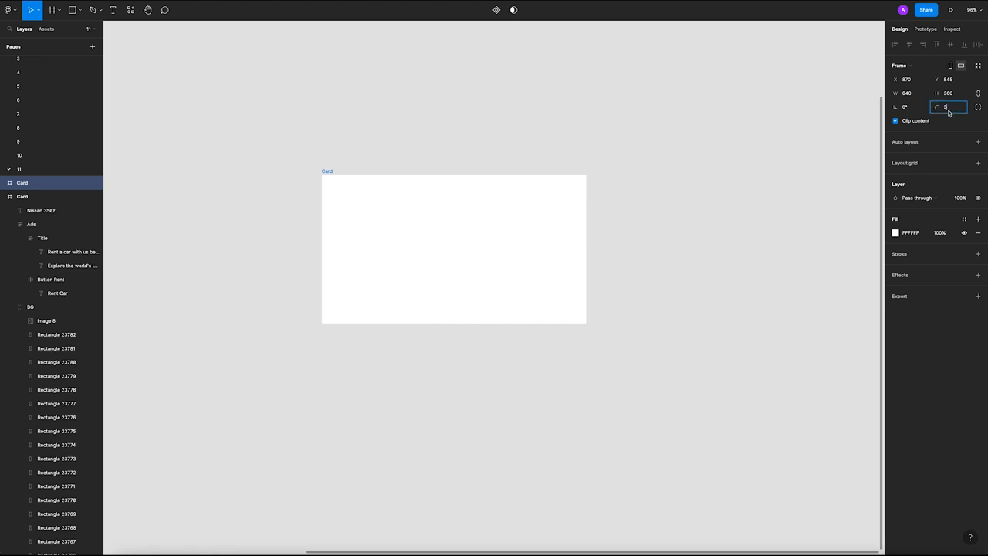
{"action": "type", "text": "3"}
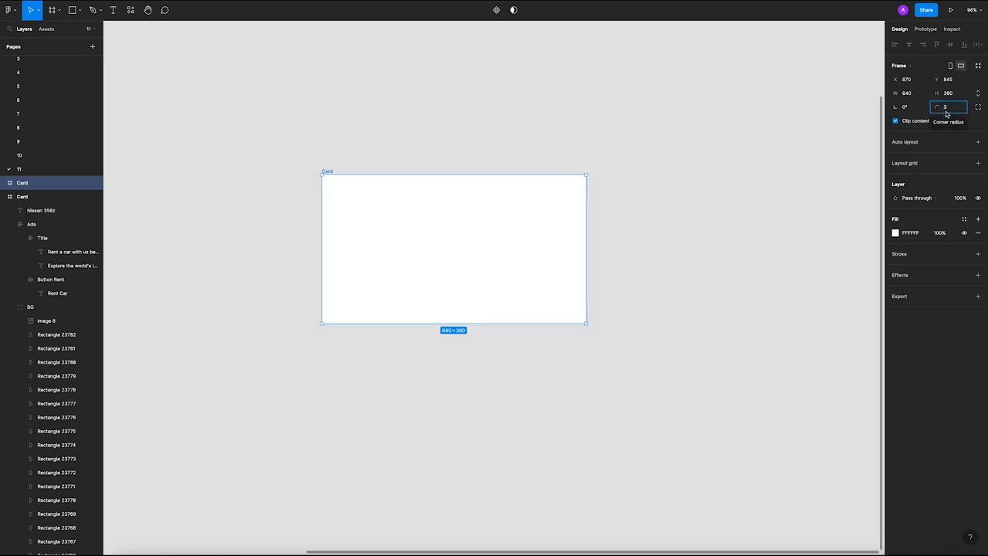
{"action": "key", "text": "BackSpace"}
{"action": "type", "text": "12"}
{"action": "key", "text": "Return"}
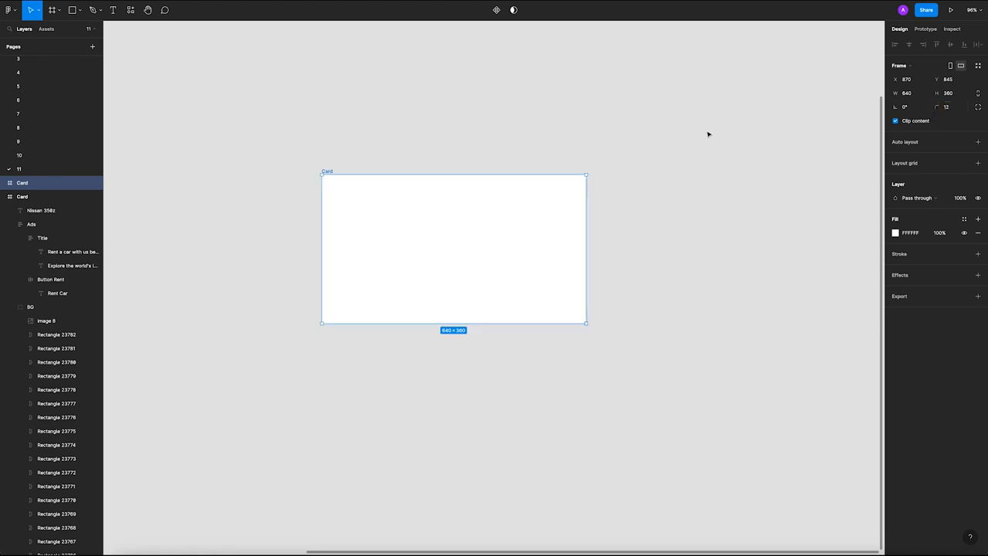
{"action": "left_click", "coordinate": [707, 134]}
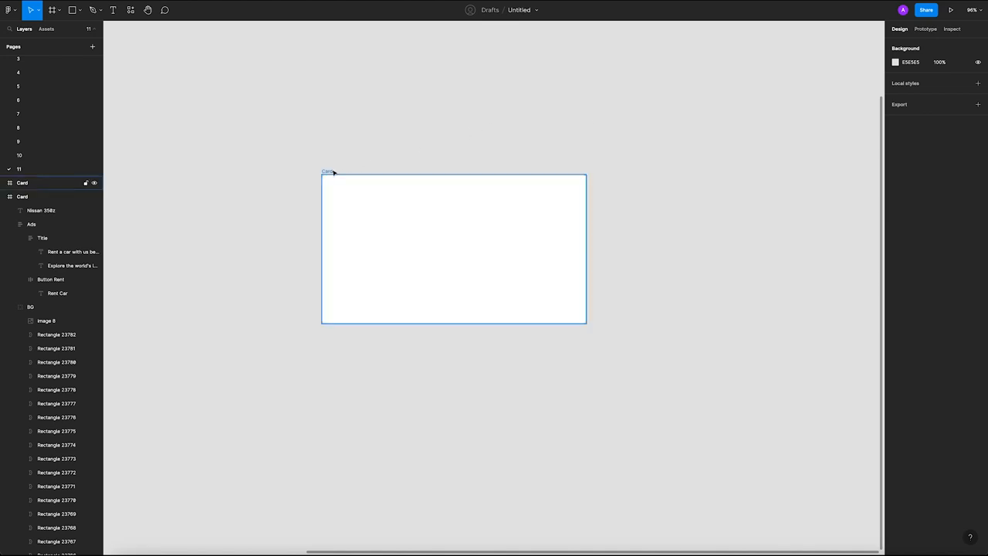
Examine the design of the finished rental card next to the blank white card.
{"action": "scroll", "coordinate": [362, 154], "scroll_direction": "down", "scroll_amount": 5}
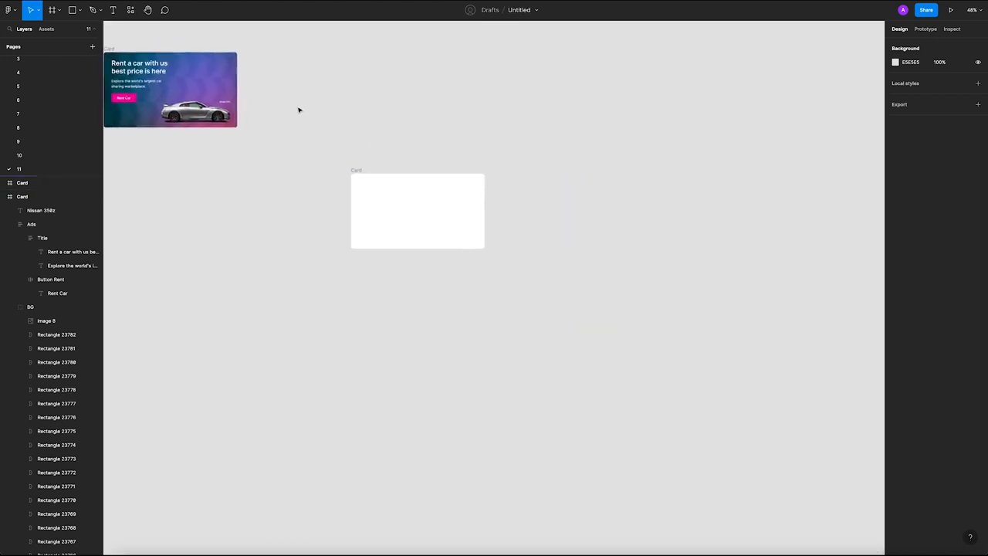
{"action": "scroll", "coordinate": [426, 187], "scroll_direction": "up", "scroll_amount": 5}
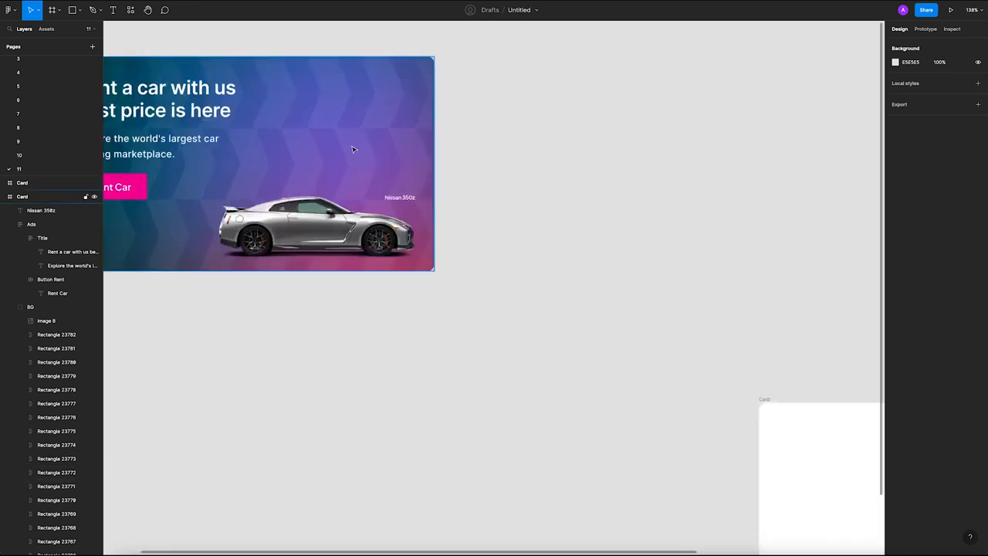
{"action": "scroll", "coordinate": [299, 203], "scroll_direction": "down", "scroll_amount": 5}
{"action": "left_click_drag", "start_coordinate": [466, 213], "coordinate": [360, 148]}
{"action": "scroll", "coordinate": [430, 219], "scroll_direction": "up", "scroll_amount": 3}
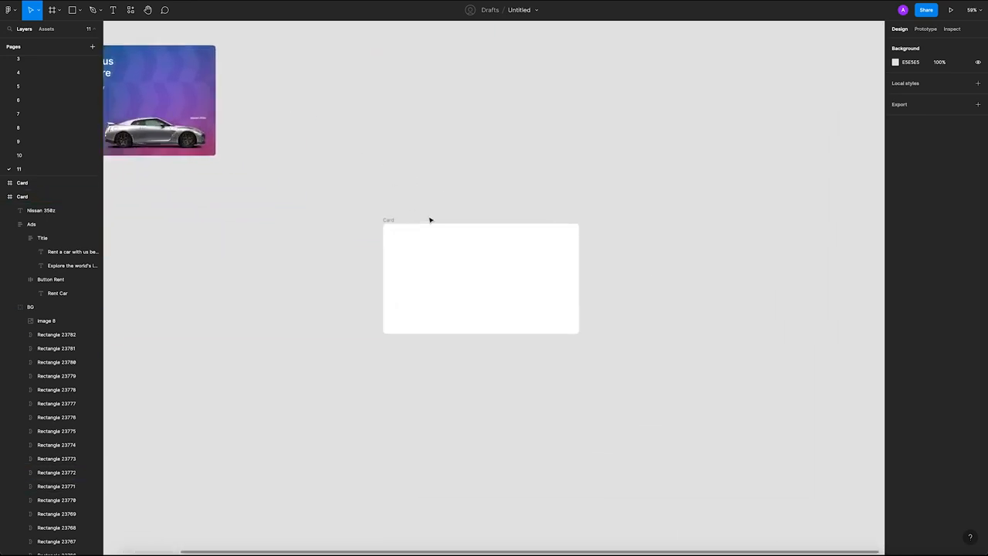
{"action": "left_click_drag", "start_coordinate": [511, 226], "coordinate": [453, 179]}
{"action": "left_click_drag", "start_coordinate": [468, 114], "coordinate": [522, 163]}
{"action": "scroll", "coordinate": [496, 164], "scroll_direction": "down", "scroll_amount": 2}
{"action": "scroll", "coordinate": [462, 153], "scroll_direction": "down", "scroll_amount": 1}
{"action": "left_click_drag", "start_coordinate": [403, 137], "coordinate": [415, 144]}
{"action": "scroll", "coordinate": [428, 108], "scroll_direction": "down", "scroll_amount": 1}
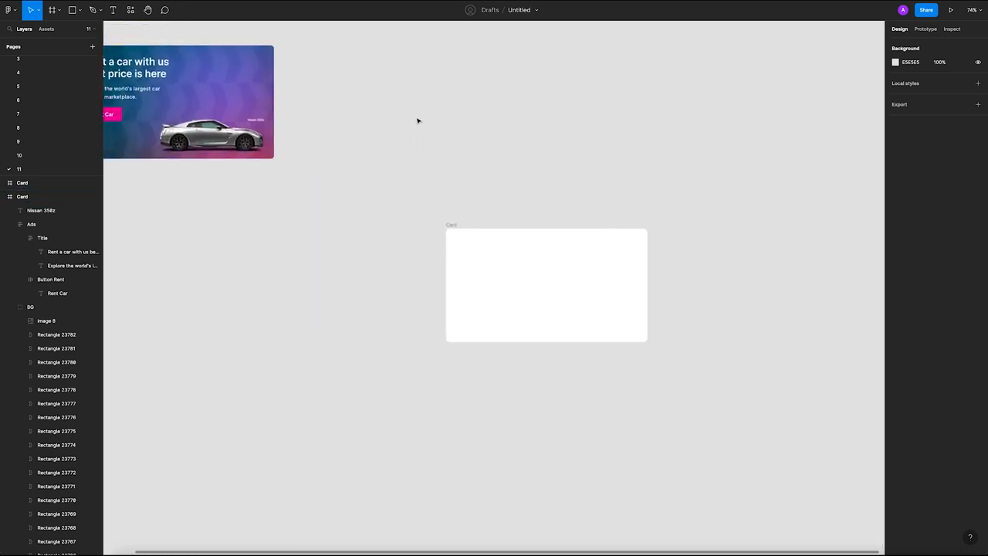
Add a text box about 668 × 162 above the white card reading "Rent a car with us best price is here", taken from the finished card's heading.
{"action": "left_click", "coordinate": [148, 68], "text": "super"}
{"action": "double_click", "coordinate": [169, 75]}
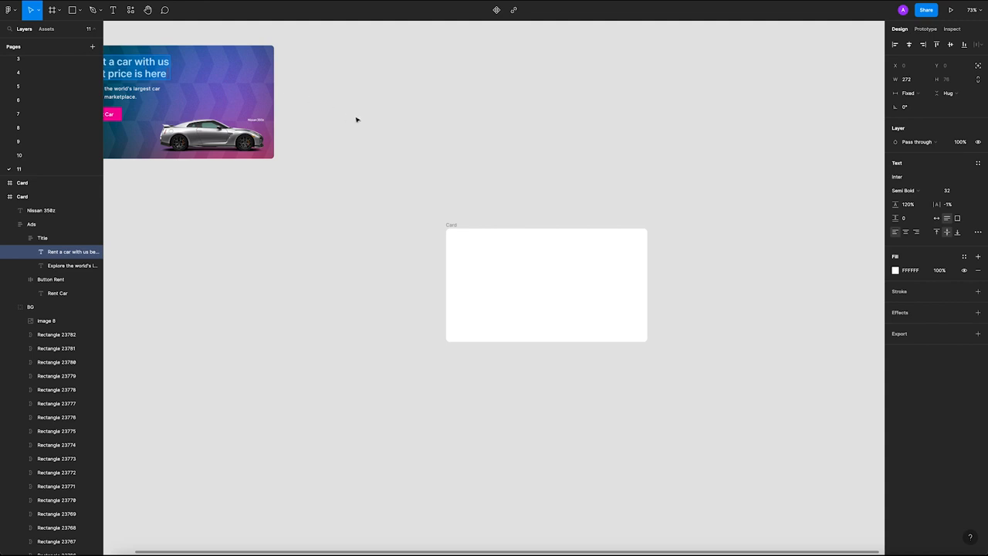
{"action": "left_click", "coordinate": [487, 146]}
{"action": "key", "text": "t"}
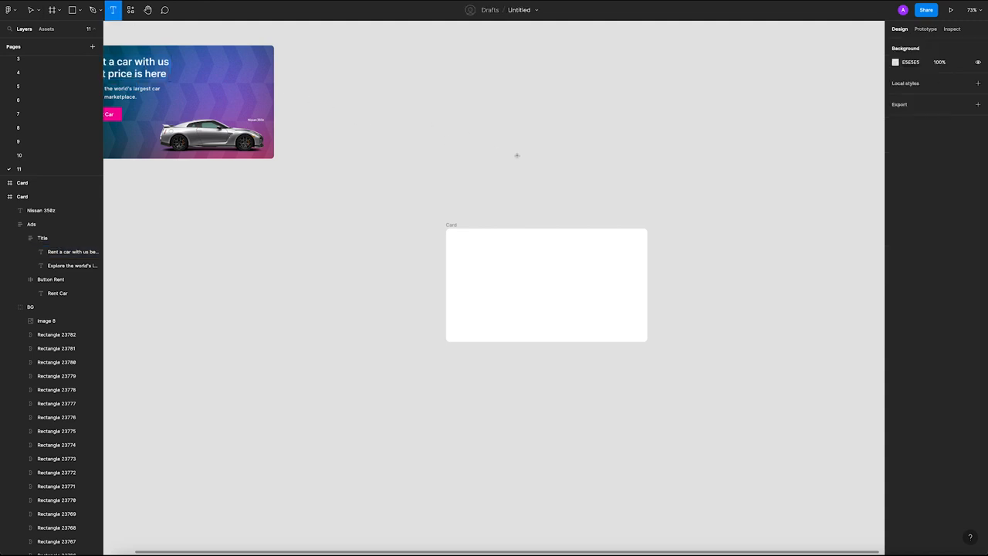
{"action": "left_click_drag", "start_coordinate": [436, 143], "coordinate": [647, 194]}
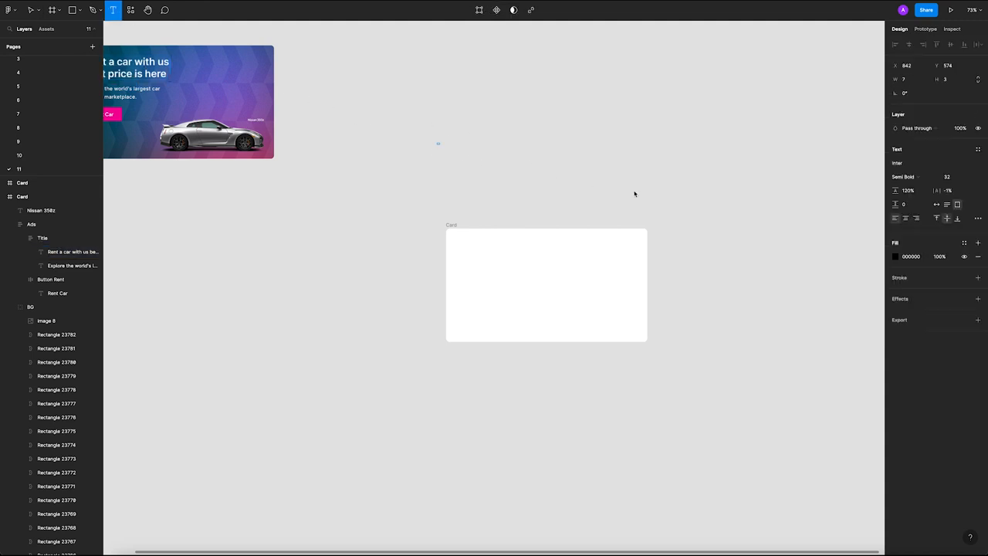
{"action": "key", "text": "Escape"}
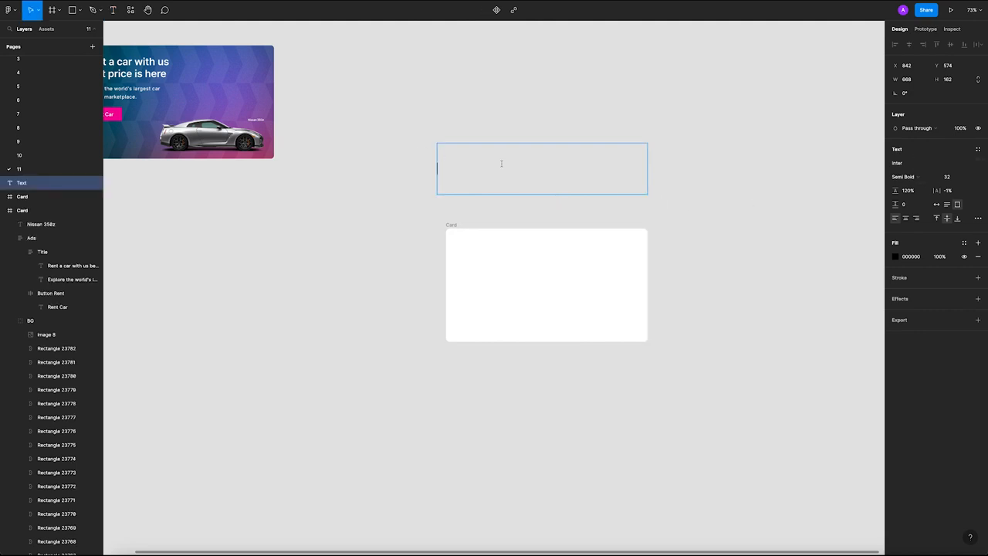
{"action": "type", "text": "Rent a car with us best price is here"}
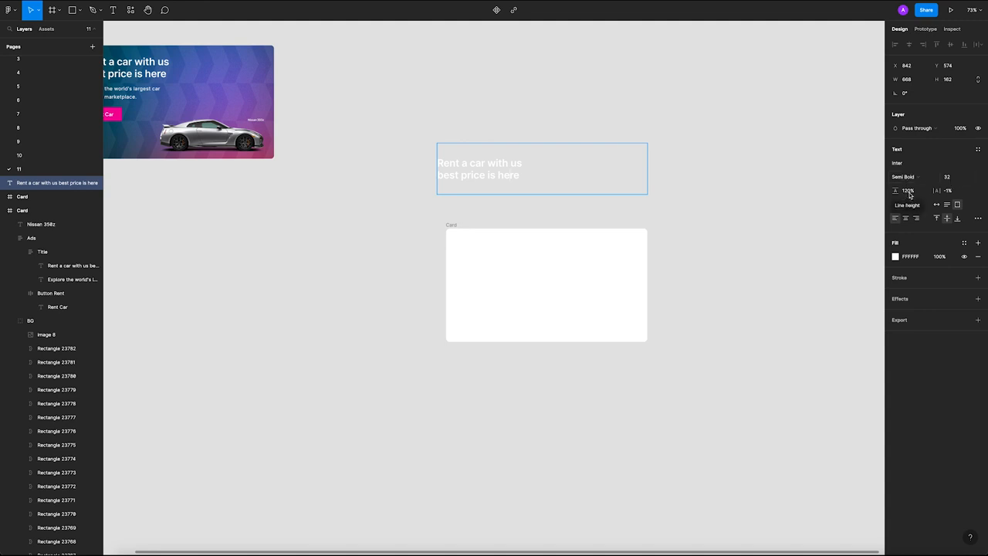
Set the new heading's fill colour to hex 333333.
{"action": "left_click", "coordinate": [767, 194]}
{"action": "left_click", "coordinate": [472, 166]}
{"action": "left_click", "coordinate": [890, 261]}
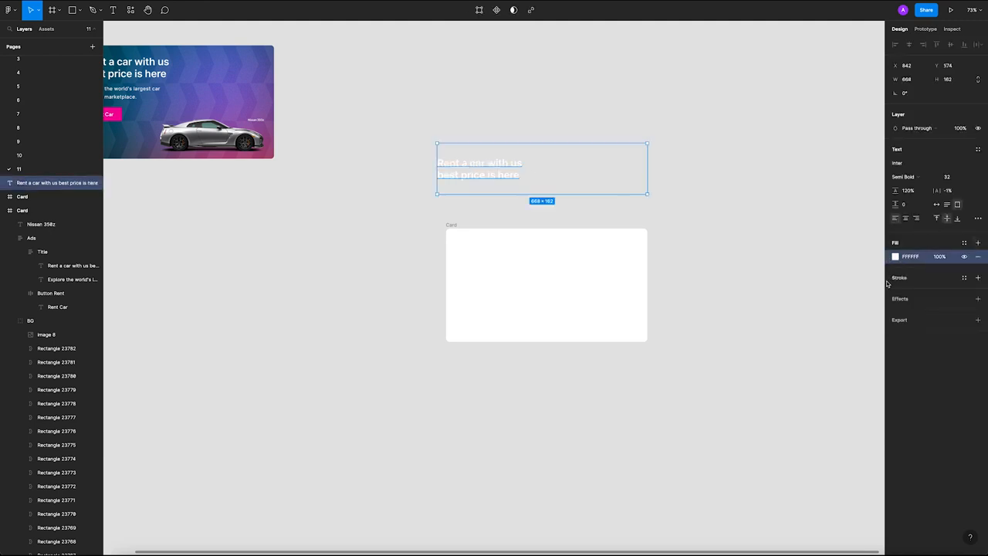
{"action": "left_click_drag", "start_coordinate": [804, 281], "coordinate": [758, 355]}
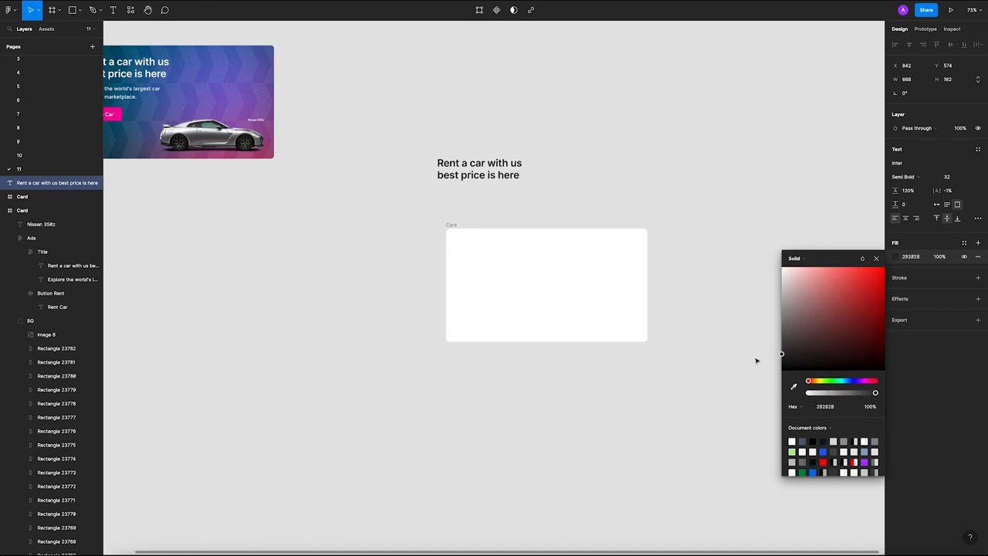
{"action": "left_click", "coordinate": [826, 406]}
{"action": "type", "text": "3"}
{"action": "key", "text": "Return"}
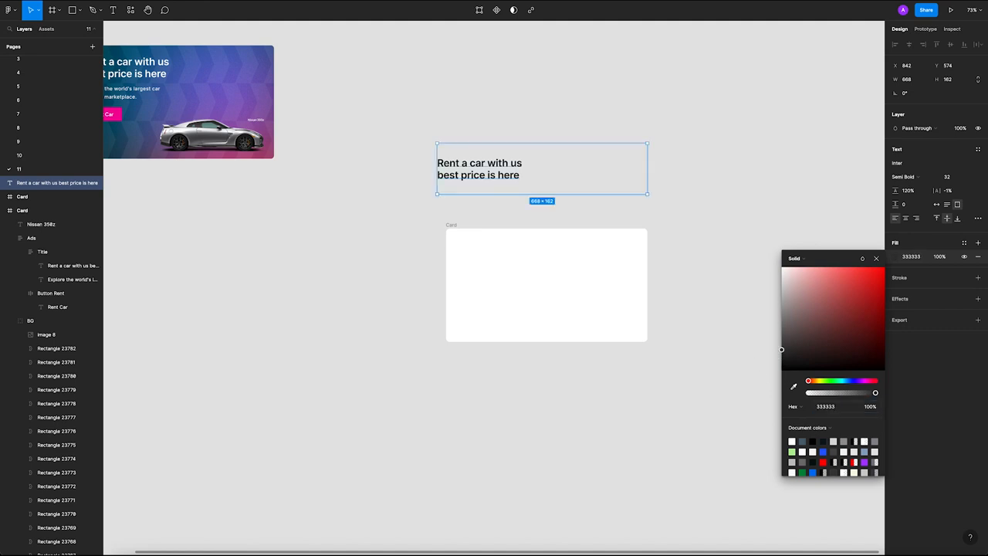
{"action": "left_click", "coordinate": [876, 258]}
{"action": "left_click", "coordinate": [715, 209]}
Move the heading into the upper-left area of the white card.
{"action": "left_click", "coordinate": [570, 166]}
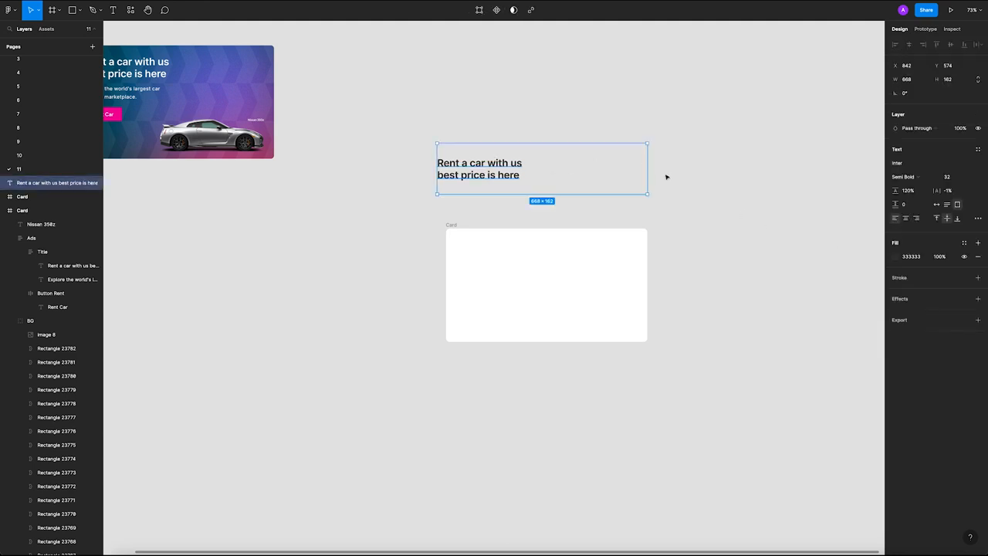
{"action": "left_click", "coordinate": [649, 173]}
{"action": "left_click", "coordinate": [579, 170]}
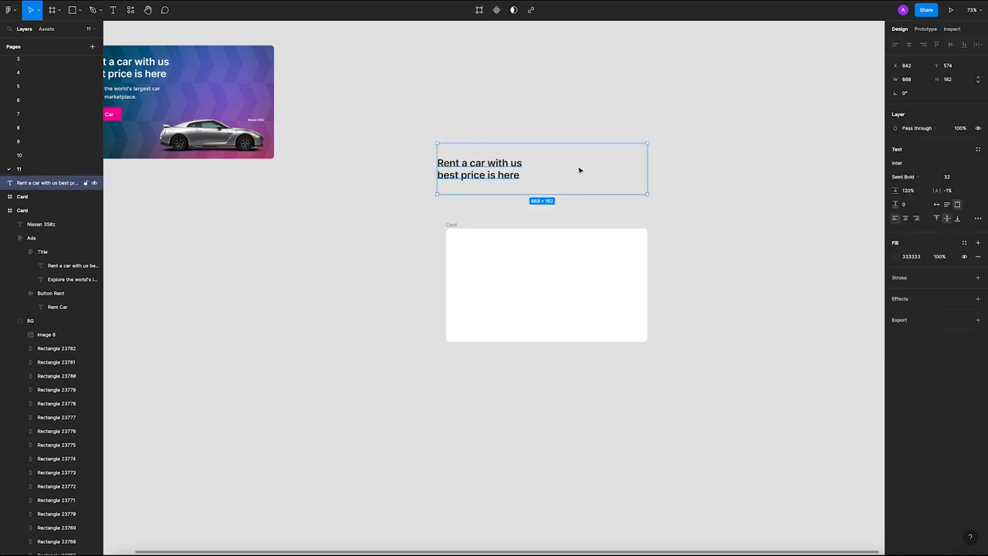
{"action": "double_click", "coordinate": [644, 173]}
{"action": "left_click_drag", "start_coordinate": [491, 176], "coordinate": [510, 265]}
{"action": "left_click", "coordinate": [534, 185]}
Duplicate the finished card's subtitle beneath the heading on the white card and set its fill colour to 1C1C1C.
{"action": "scroll", "coordinate": [496, 165], "scroll_direction": "left", "scroll_amount": 2}
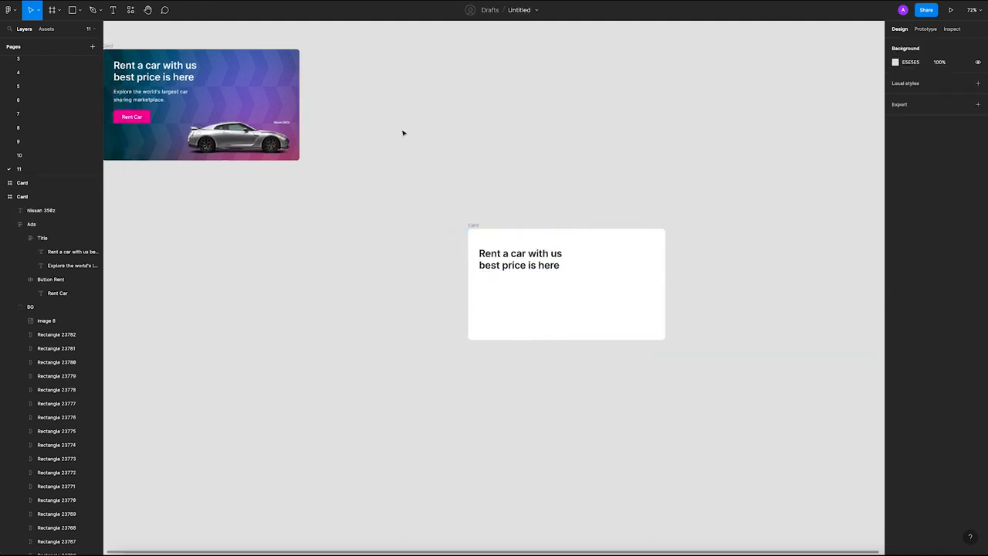
{"action": "left_click_drag", "start_coordinate": [165, 93], "coordinate": [523, 287]}
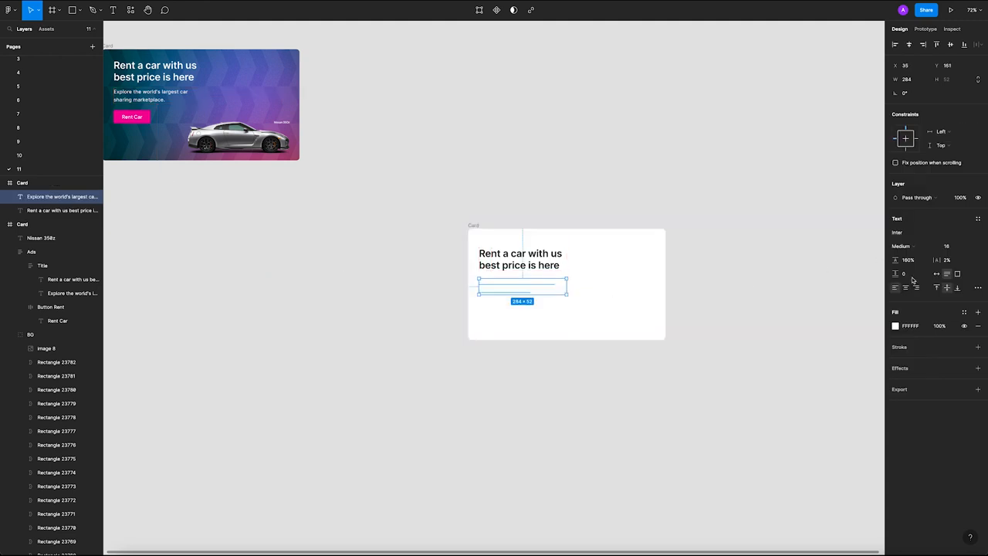
{"action": "left_click", "coordinate": [963, 312]}
{"action": "left_click", "coordinate": [913, 314]}
{"action": "left_click", "coordinate": [895, 326]}
{"action": "left_click_drag", "start_coordinate": [824, 368], "coordinate": [743, 435]}
{"action": "left_click", "coordinate": [876, 328]}
{"action": "left_click", "coordinate": [682, 333]}
Examine the font and line-height settings of the white card's subtitle.
{"action": "scroll", "coordinate": [496, 285], "scroll_direction": "up", "scroll_amount": 5}
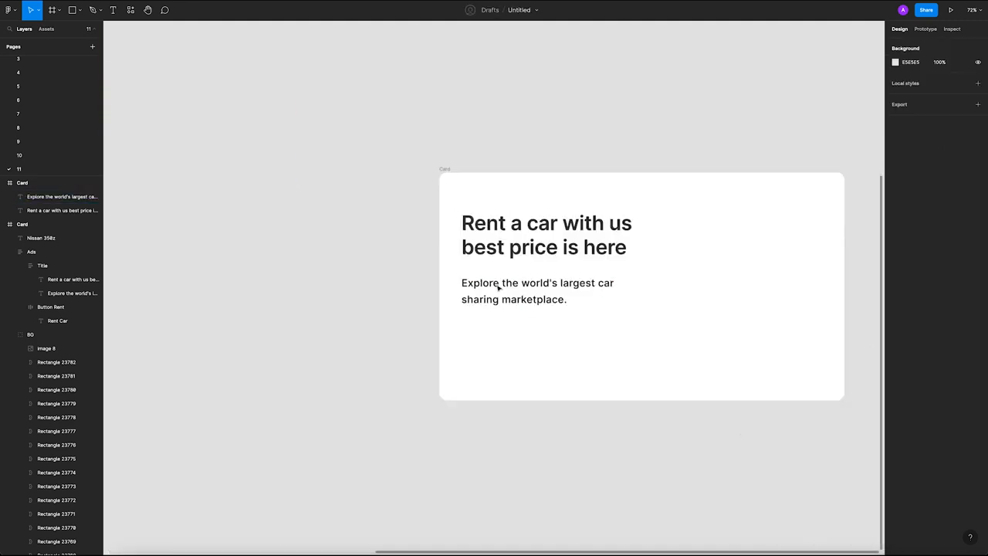
{"action": "scroll", "coordinate": [496, 284], "scroll_direction": "up", "scroll_amount": 3}
{"action": "left_click", "coordinate": [560, 300]}
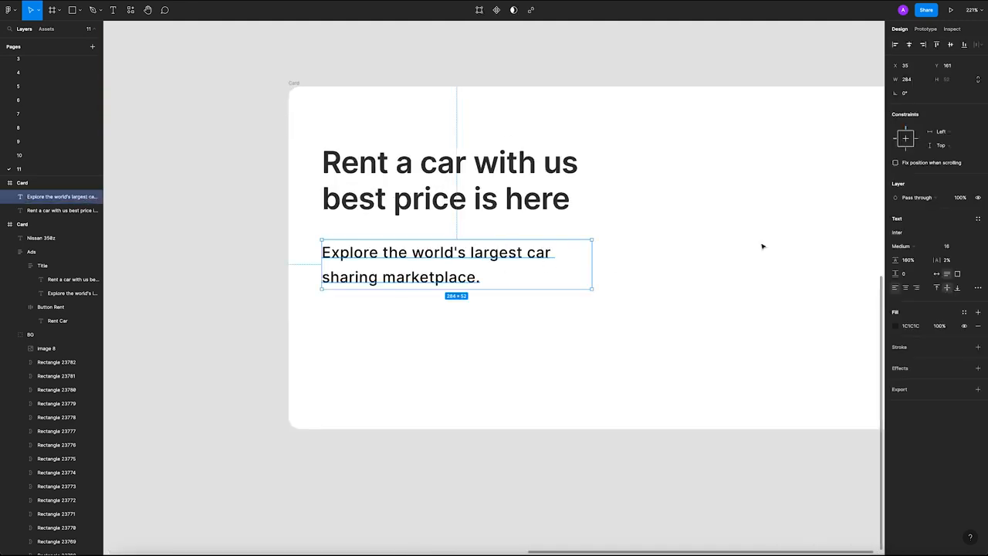
{"action": "left_click", "coordinate": [903, 235]}
{"action": "left_click", "coordinate": [905, 262]}
{"action": "left_click", "coordinate": [699, 290]}
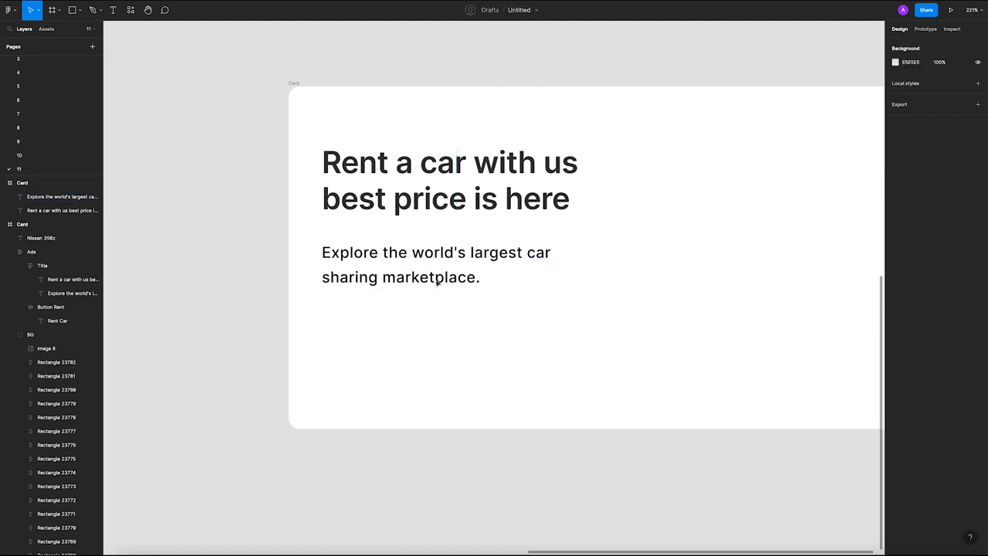
Place a copy of the white card's subtitle on the empty canvas beside the card.
{"action": "scroll", "coordinate": [317, 301], "scroll_direction": "down", "scroll_amount": 10}
{"action": "scroll", "coordinate": [323, 293], "scroll_direction": "down", "scroll_amount": 4}
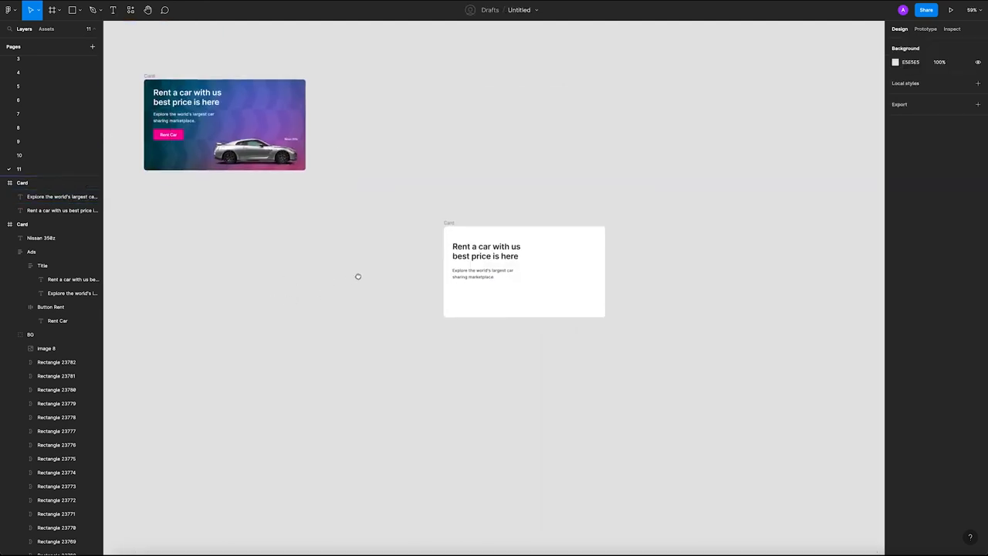
{"action": "scroll", "coordinate": [473, 281], "scroll_direction": "left", "scroll_amount": 1}
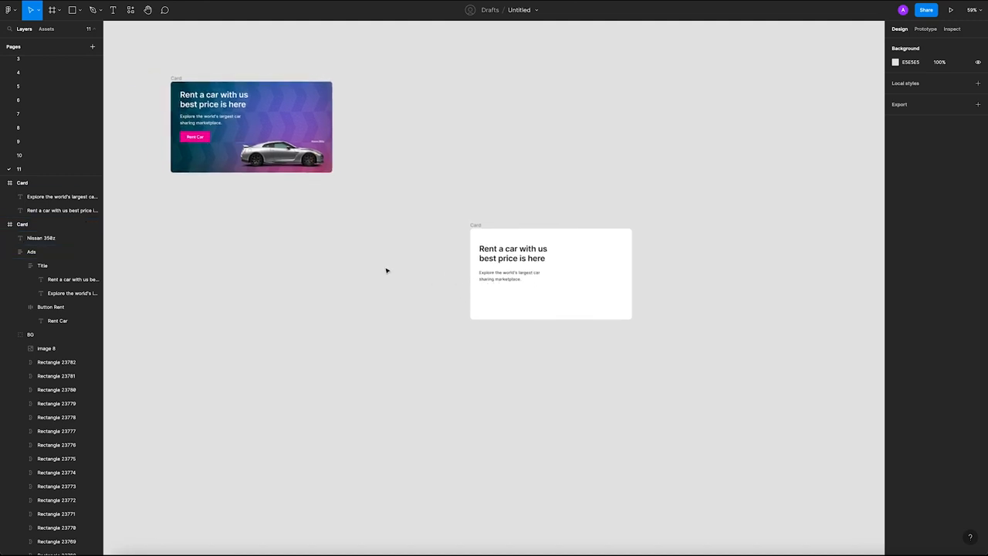
{"action": "left_click", "coordinate": [507, 281]}
{"action": "left_click_drag", "start_coordinate": [507, 281], "coordinate": [416, 302]}
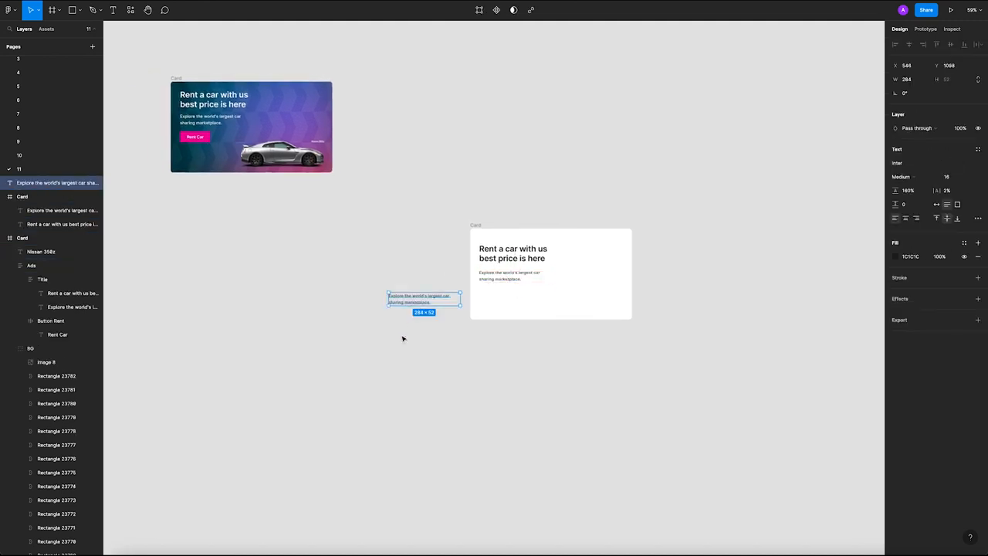
{"action": "left_click", "coordinate": [403, 337]}
Replace the copied subtitle's text with "Rent car" and make its text box fit the text width automatically.
{"action": "scroll", "coordinate": [434, 321], "scroll_direction": "up", "scroll_amount": 5}
{"action": "scroll", "coordinate": [412, 288], "scroll_direction": "down", "scroll_amount": 1}
{"action": "double_click", "coordinate": [395, 285]}
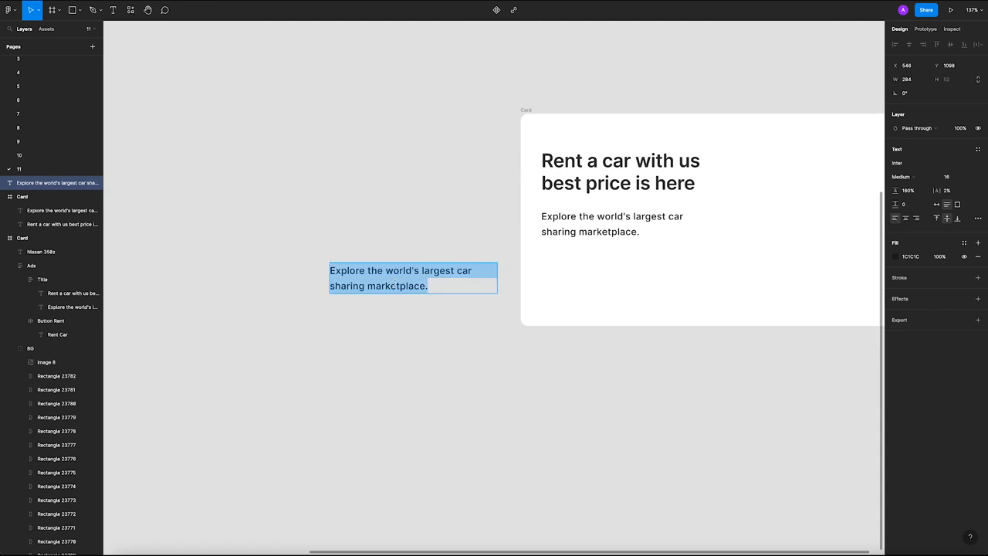
{"action": "type", "text": "Re"}
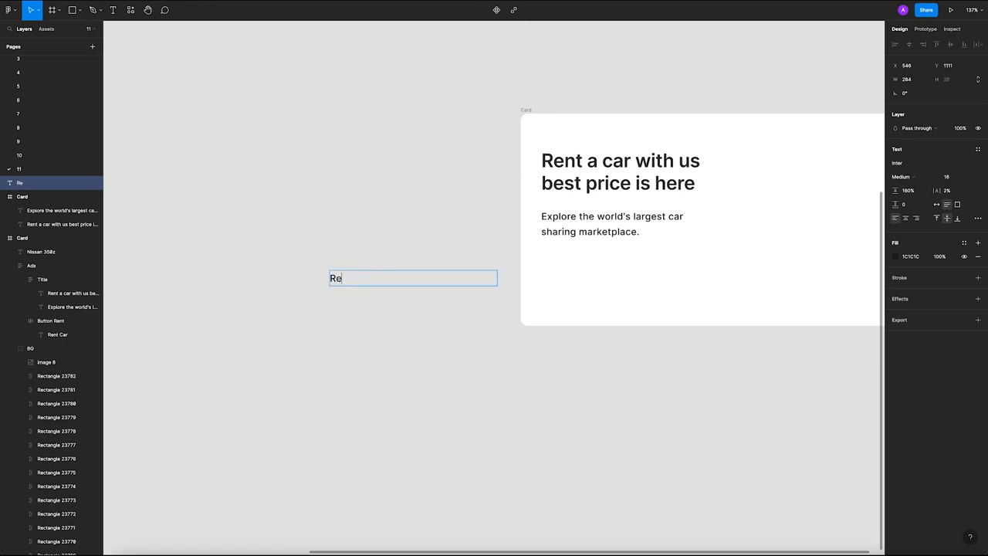
{"action": "type", "text": "nt car"}
{"action": "key", "text": "Escape"}
{"action": "double_click", "coordinate": [498, 281]}
{"action": "left_click", "coordinate": [455, 308]}
{"action": "left_click", "coordinate": [352, 281]}
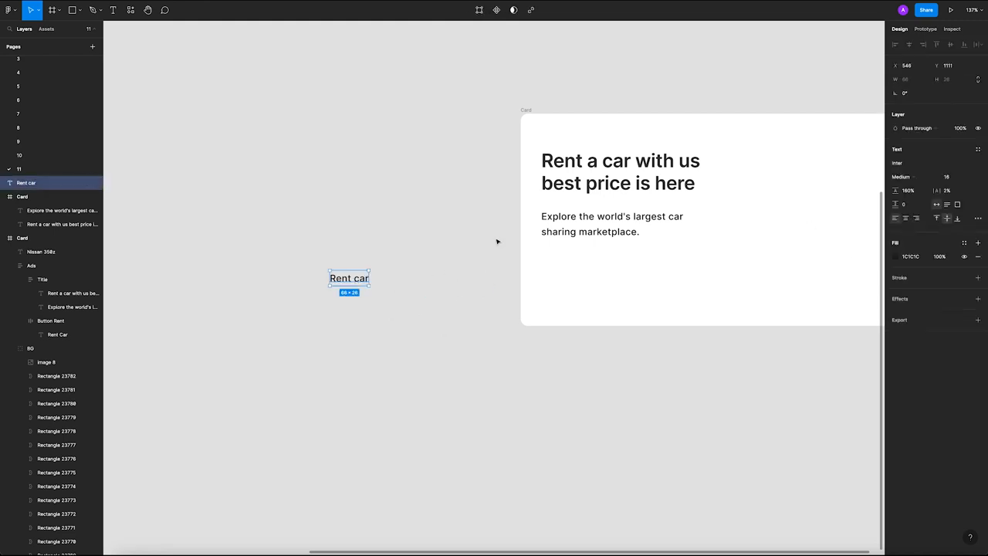
Wrap the "Rent car" text in an auto layout frame with 16 horizontal and 12 vertical padding.
{"action": "right_click", "coordinate": [360, 276]}
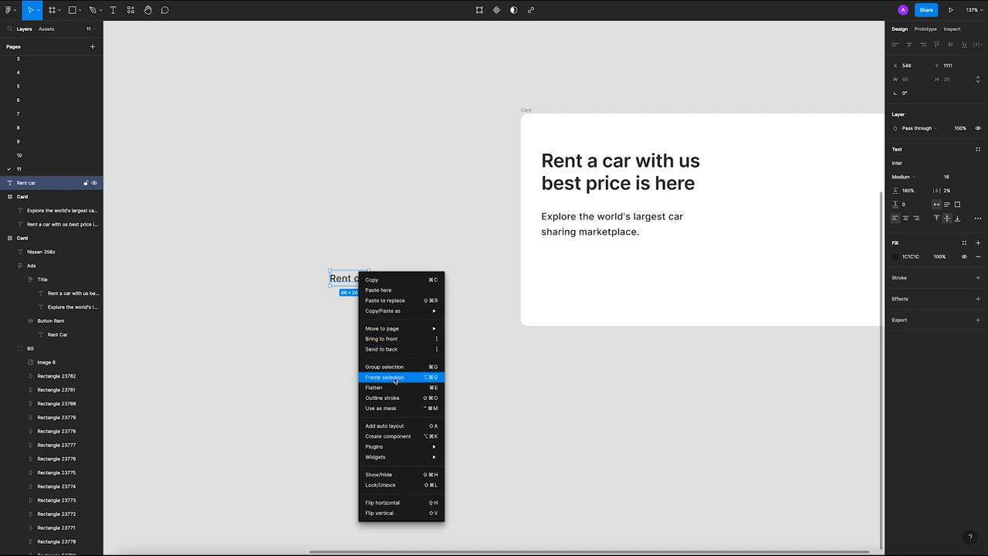
{"action": "left_click", "coordinate": [398, 427]}
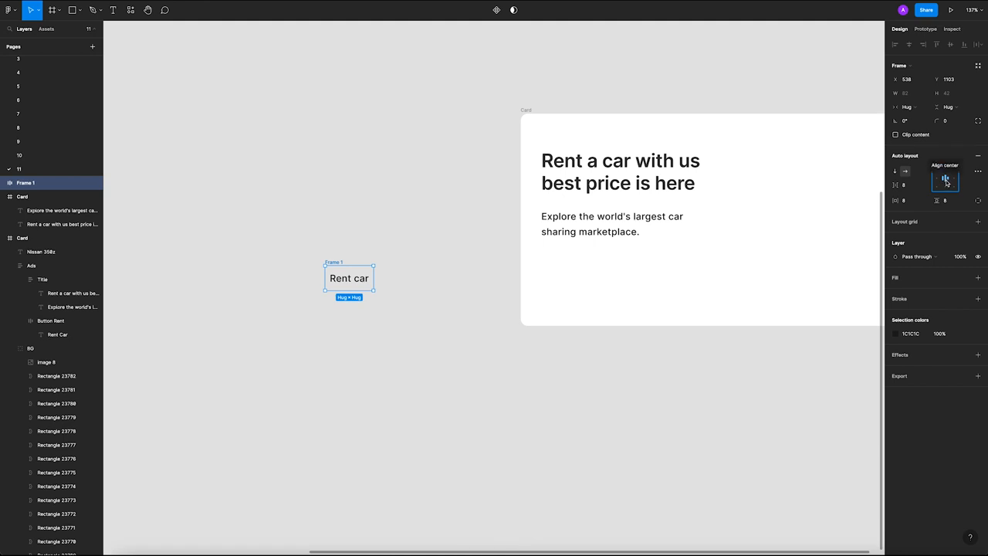
{"action": "left_click", "coordinate": [436, 231]}
{"action": "left_click", "coordinate": [338, 261]}
{"action": "left_click", "coordinate": [910, 204]}
{"action": "type", "text": "16"}
{"action": "key", "text": "Return"}
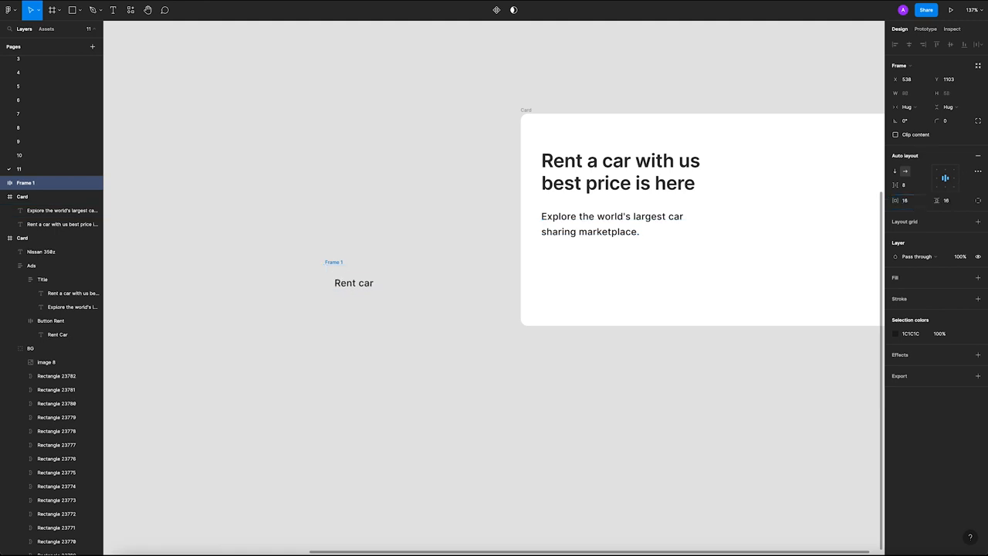
{"action": "left_click", "coordinate": [940, 203]}
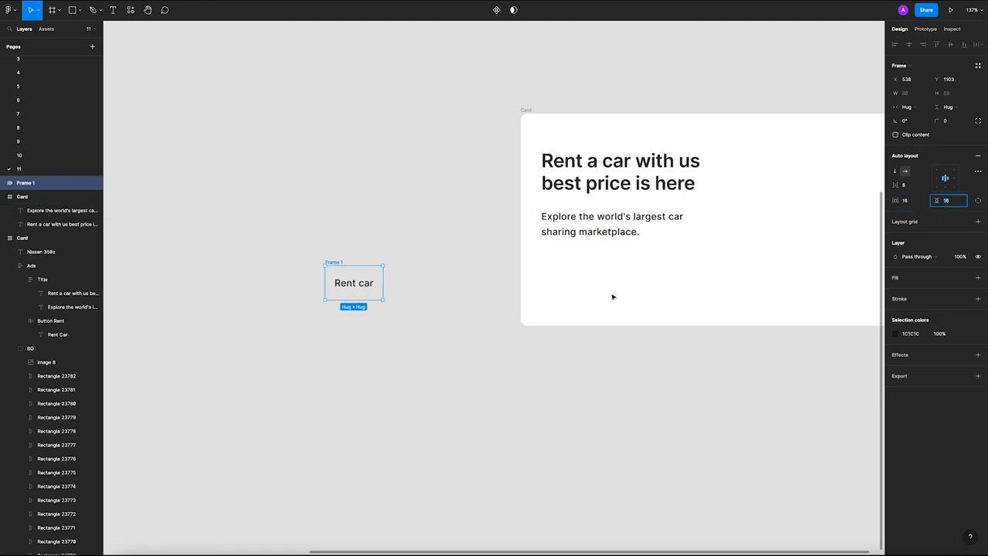
{"action": "type", "text": "12"}
{"action": "key", "text": "Return"}
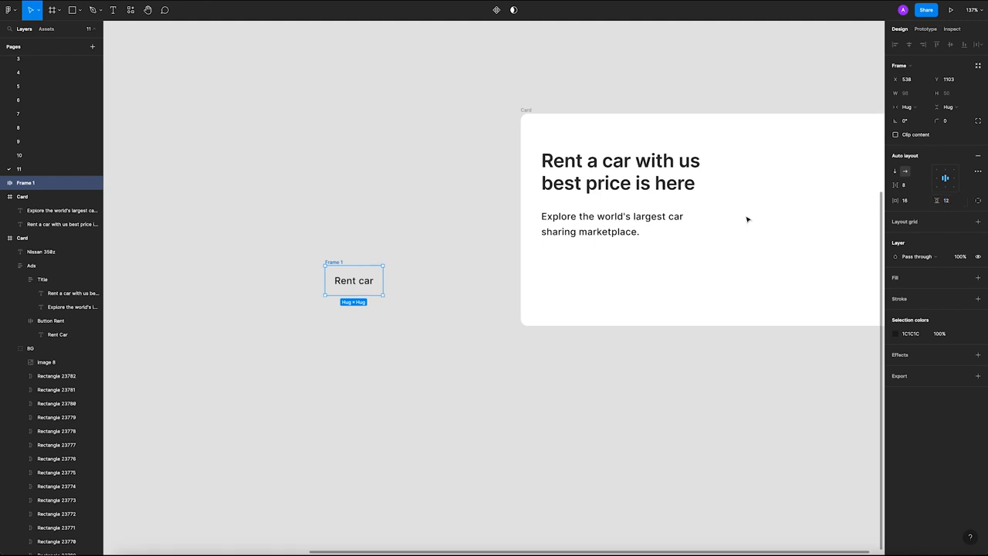
Add a near-black 141414 fill to the button frame around the "Rent car" text.
{"action": "left_click", "coordinate": [382, 233]}
{"action": "left_click", "coordinate": [334, 262]}
{"action": "left_click", "coordinate": [975, 277]}
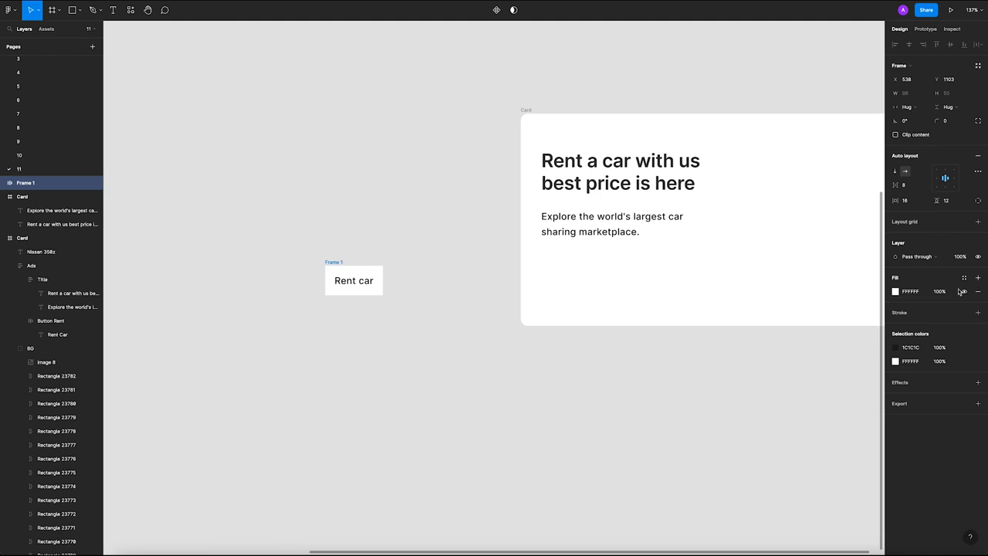
{"action": "left_click", "coordinate": [895, 292]}
{"action": "left_click_drag", "start_coordinate": [804, 348], "coordinate": [748, 404]}
{"action": "left_click", "coordinate": [377, 304]}
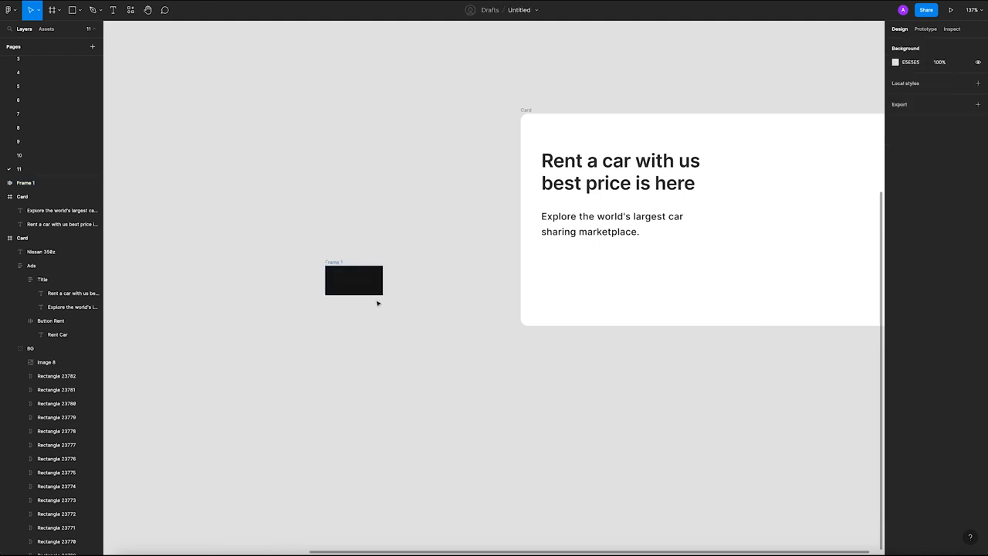
Change the button's "Rent car" text colour to white, FFFFFF.
{"action": "left_click", "coordinate": [358, 283]}
{"action": "left_click", "coordinate": [896, 271]}
{"action": "left_click_drag", "start_coordinate": [804, 297], "coordinate": [738, 271]}
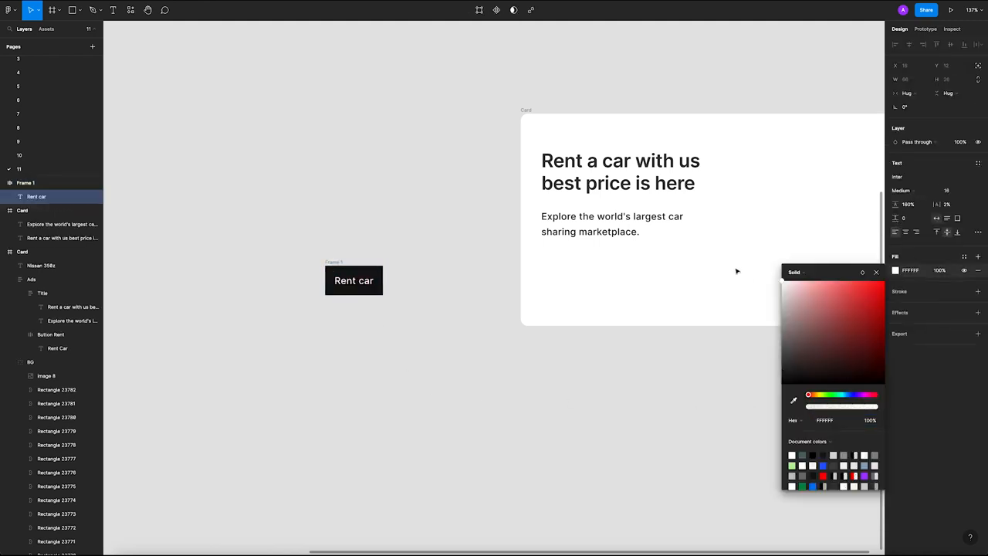
{"action": "left_click", "coordinate": [464, 345]}
Move the "Rent car" button into the white card, left-aligned beneath the subtitle with a 25 spacing.
{"action": "scroll", "coordinate": [447, 328], "scroll_direction": "down", "scroll_amount": 5}
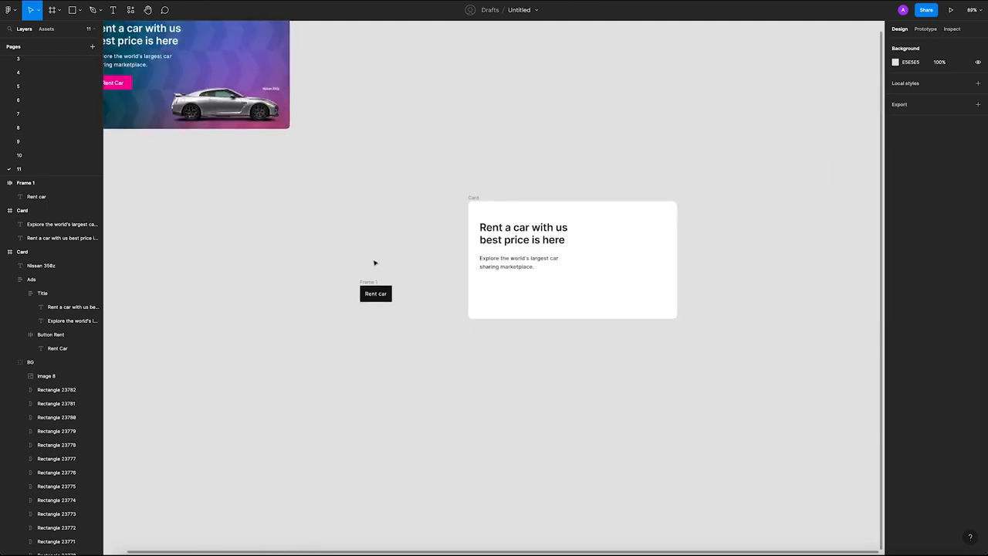
{"action": "left_click_drag", "start_coordinate": [371, 287], "coordinate": [490, 281]}
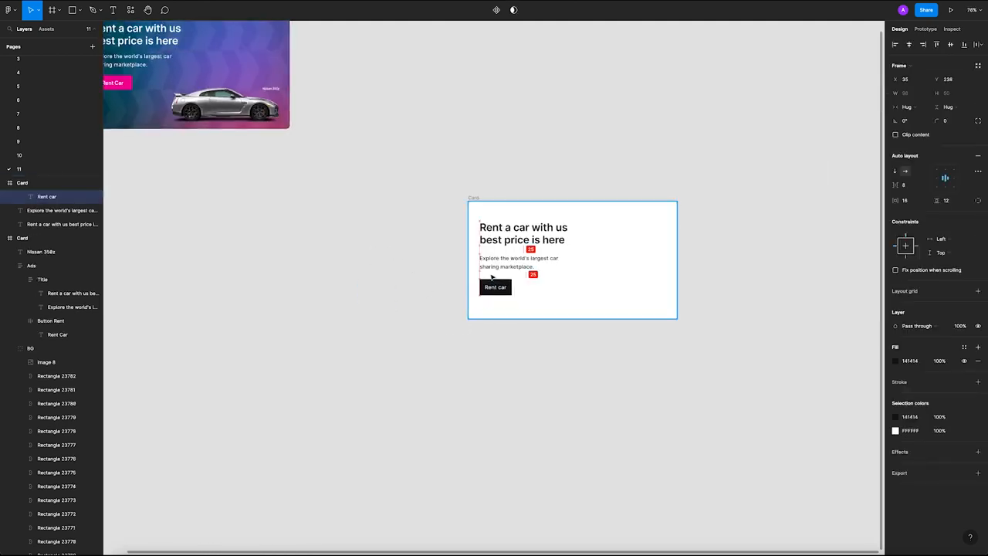
{"action": "left_click", "coordinate": [435, 287]}
Examine the chevron shapes that form the finished card's background pattern.
{"action": "left_click_drag", "start_coordinate": [388, 274], "coordinate": [463, 318]}
{"action": "scroll", "coordinate": [415, 286], "scroll_direction": "down", "scroll_amount": 1}
{"action": "scroll", "coordinate": [365, 267], "scroll_direction": "up", "scroll_amount": 2}
{"action": "scroll", "coordinate": [367, 268], "scroll_direction": "down", "scroll_amount": 1}
{"action": "left_click_drag", "start_coordinate": [349, 157], "coordinate": [412, 246]}
{"action": "left_click", "coordinate": [332, 127]}
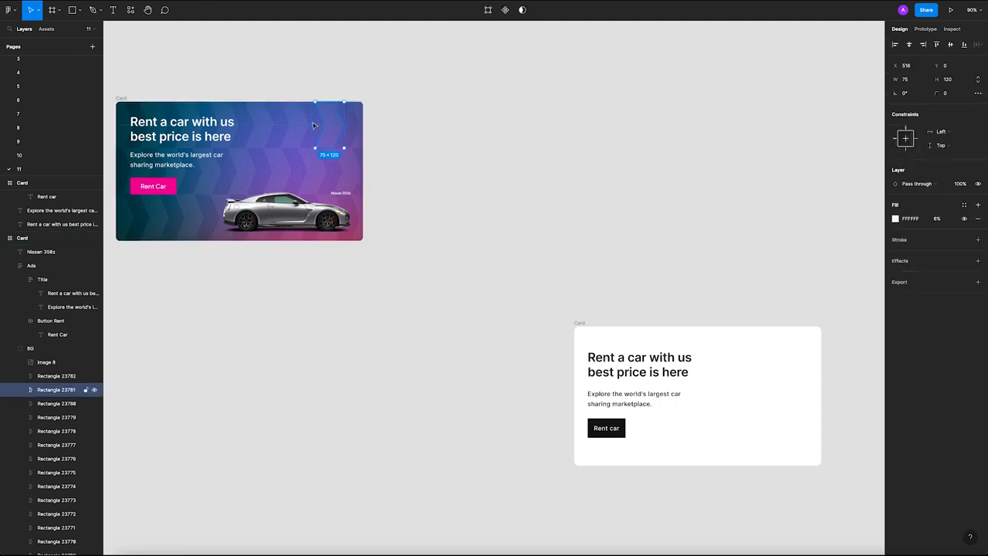
{"action": "left_click", "coordinate": [395, 136]}
{"action": "scroll", "coordinate": [458, 173], "scroll_direction": "right", "scroll_amount": 4}
{"action": "scroll", "coordinate": [458, 173], "scroll_direction": "down", "scroll_amount": 2}
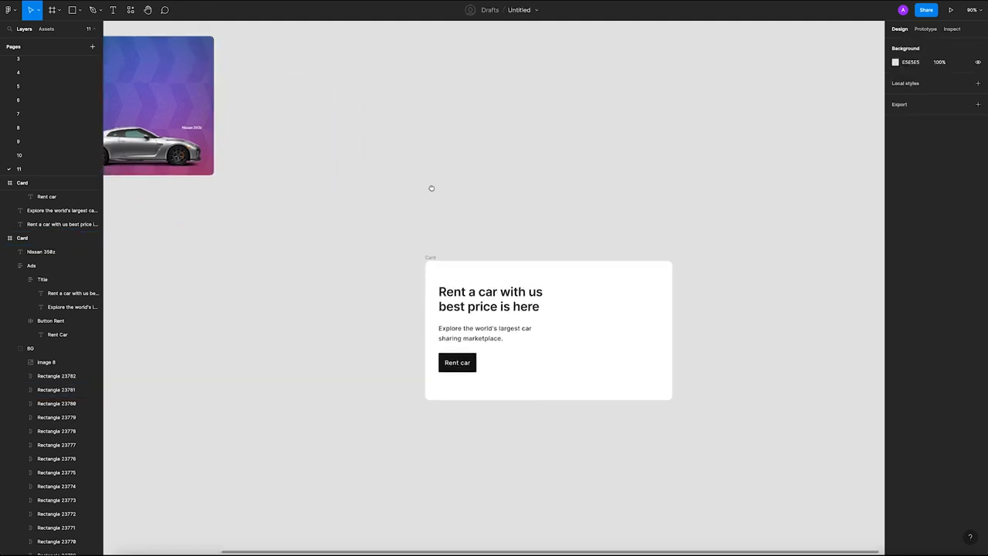
{"action": "scroll", "coordinate": [416, 198], "scroll_direction": "up", "scroll_amount": 2}
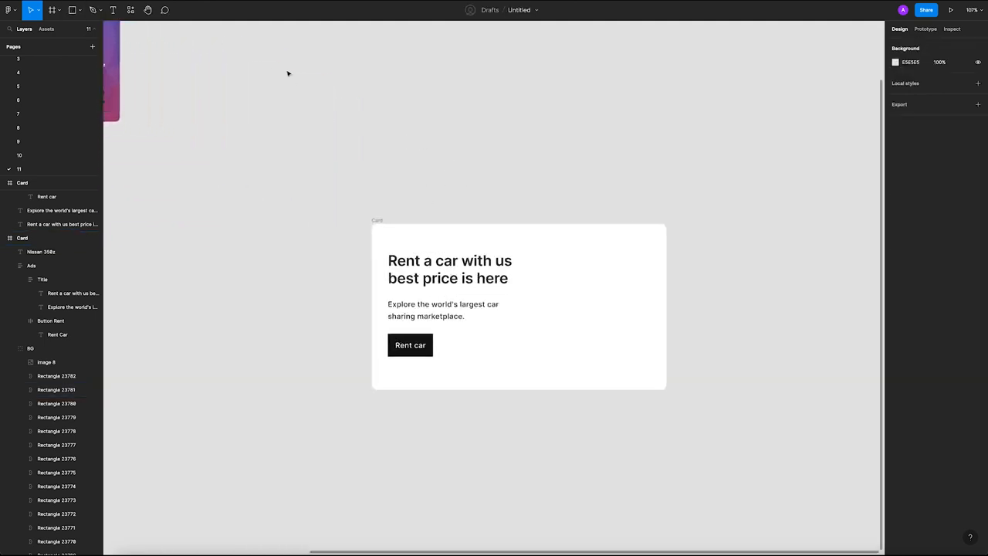
Draw a narrow upright rectangle about 45 × 109 on the canvas above the white card.
{"action": "left_click", "coordinate": [81, 11]}
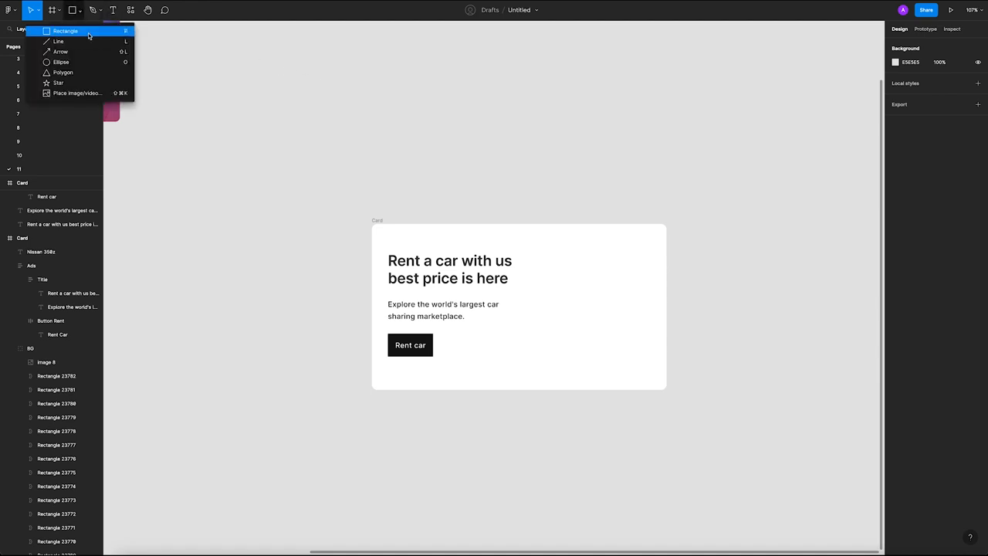
{"action": "left_click", "coordinate": [88, 33]}
{"action": "left_click_drag", "start_coordinate": [403, 145], "coordinate": [425, 196]}
{"action": "left_click", "coordinate": [487, 190]}
Set the new rectangle's size to 75 wide and 120 high, matching the finished card's chevron shape.
{"action": "left_click_drag", "start_coordinate": [445, 154], "coordinate": [541, 205]}
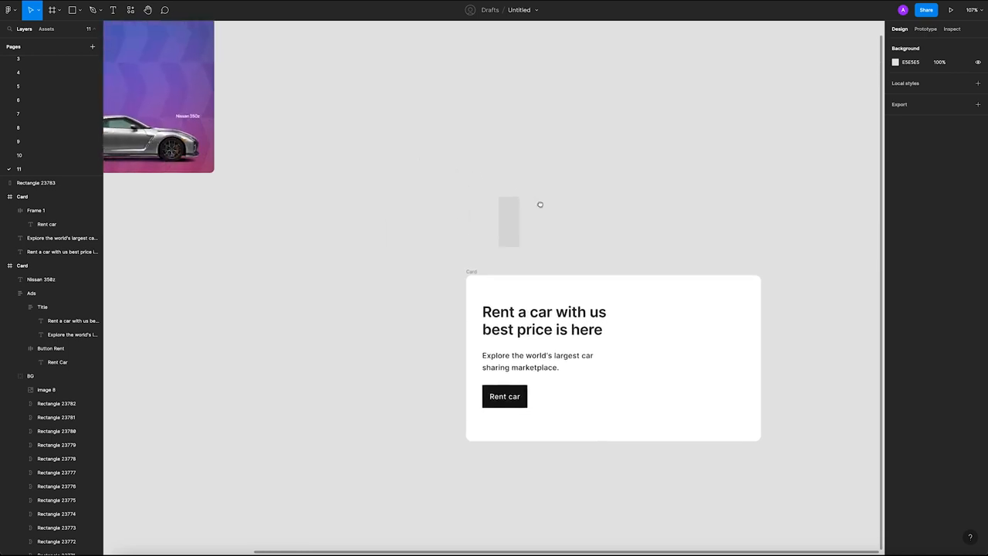
{"action": "left_click", "coordinate": [190, 97], "text": "super"}
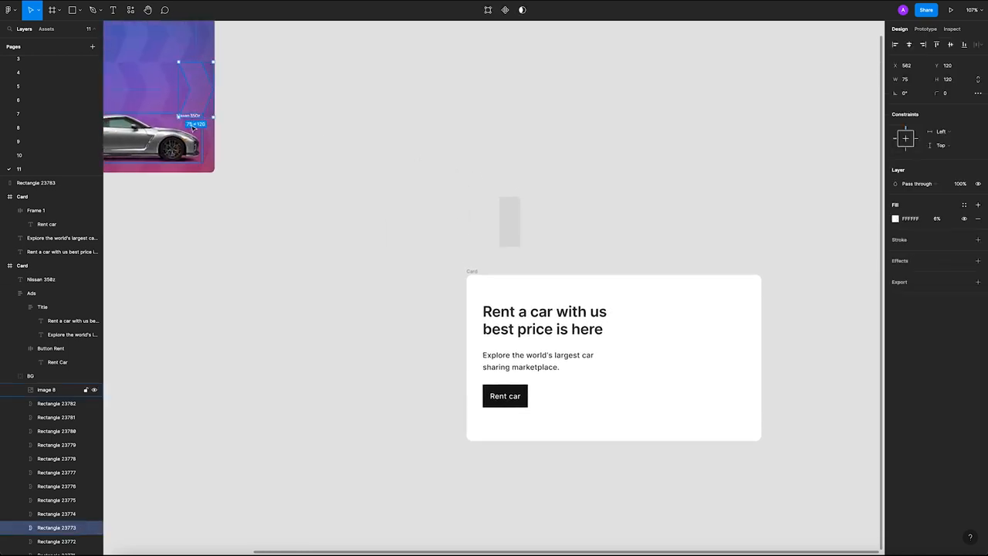
{"action": "left_click", "coordinate": [478, 115]}
{"action": "scroll", "coordinate": [524, 223], "scroll_direction": "up", "scroll_amount": 3}
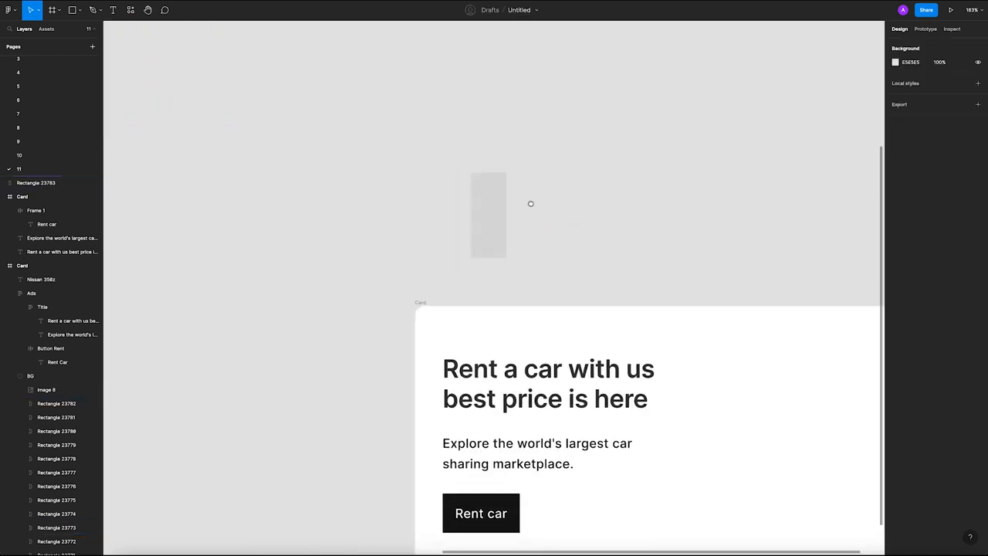
{"action": "left_click", "coordinate": [439, 181]}
{"action": "left_click", "coordinate": [917, 80]}
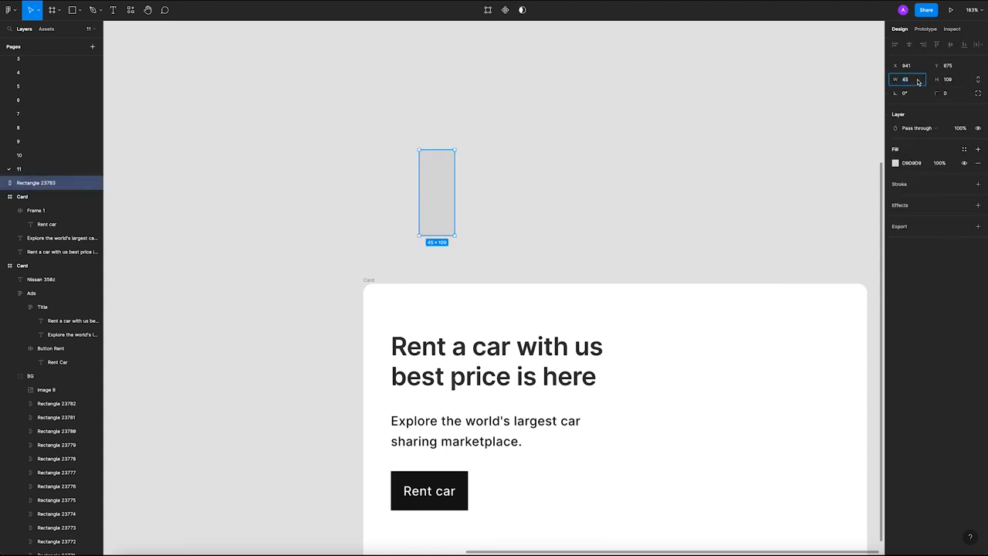
{"action": "left_click", "coordinate": [955, 82]}
{"action": "type", "text": "120"}
{"action": "key", "text": "Return"}
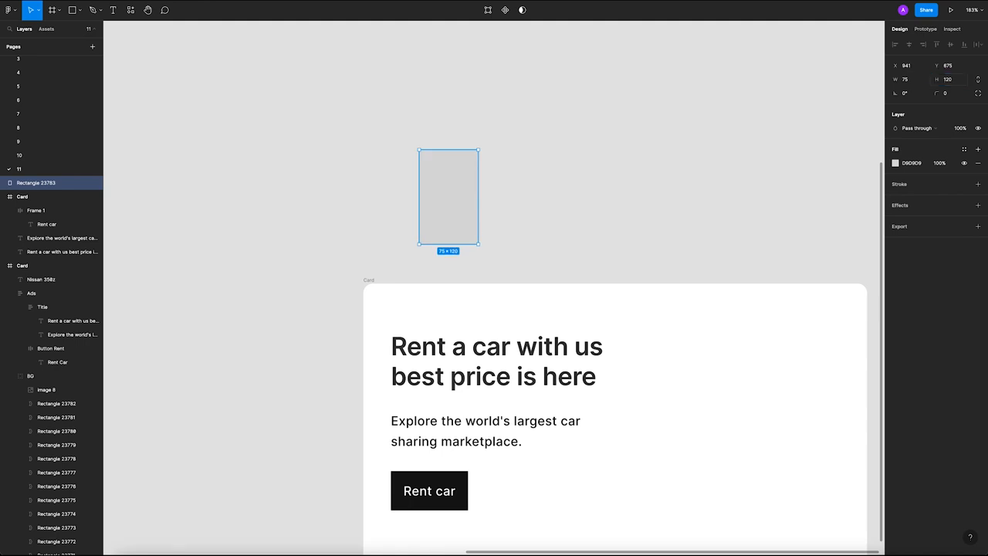
Compare the finished card's chevron shape with the new rectangle's dimensions and outline.
{"action": "scroll", "coordinate": [529, 170], "scroll_direction": "down", "scroll_amount": 5}
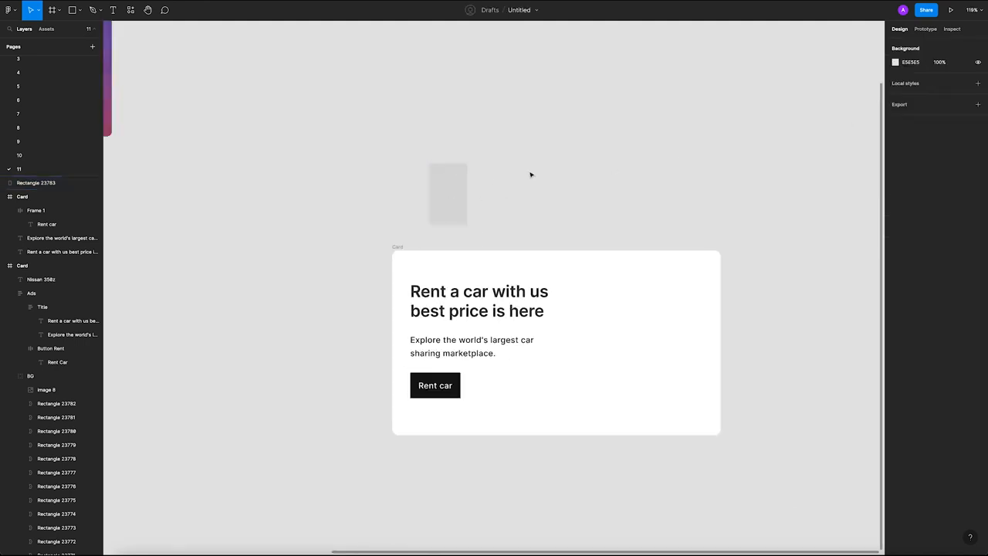
{"action": "left_click", "coordinate": [239, 76]}
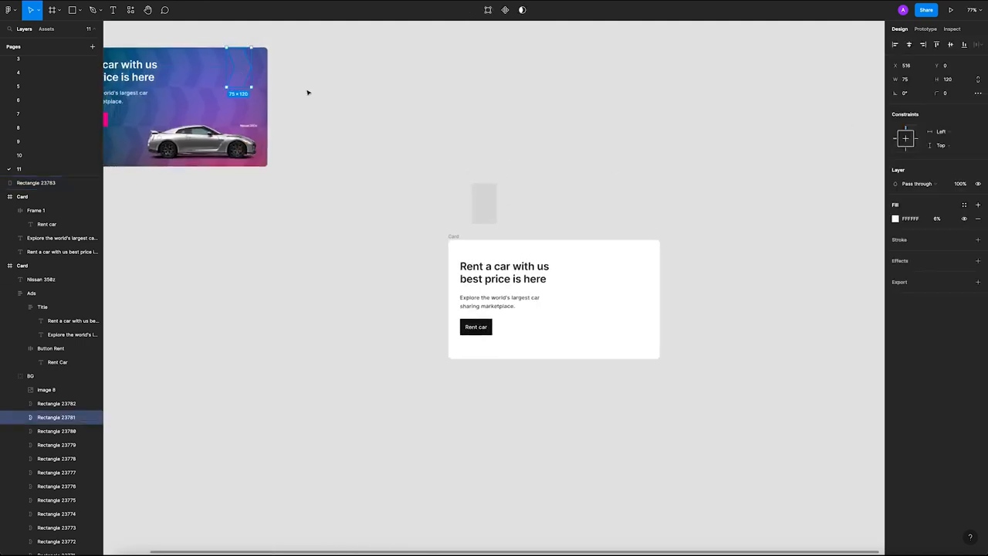
{"action": "left_click", "coordinate": [496, 176]}
{"action": "scroll", "coordinate": [498, 182], "scroll_direction": "up", "scroll_amount": 3}
{"action": "left_click", "coordinate": [490, 200]}
{"action": "scroll", "coordinate": [486, 197], "scroll_direction": "up", "scroll_amount": 3}
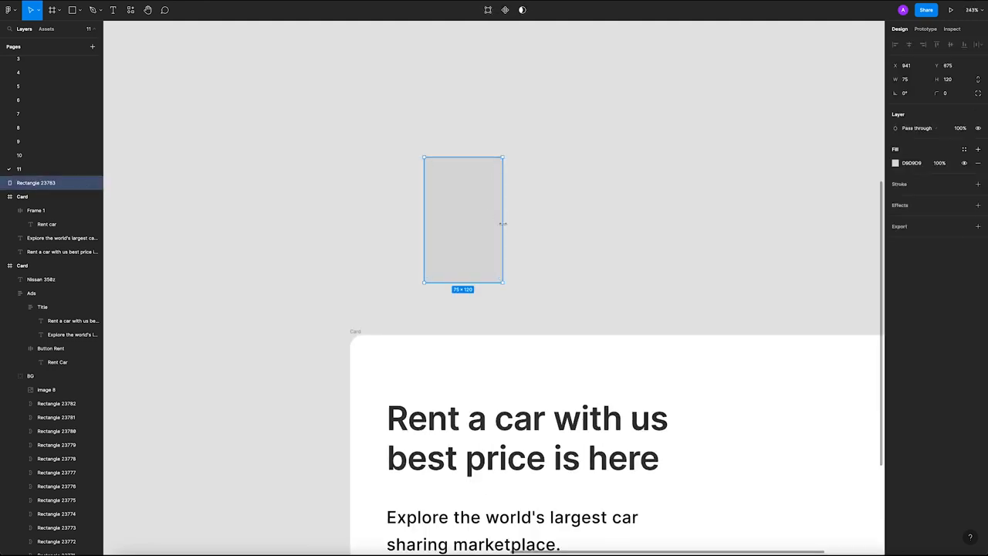
{"action": "scroll", "coordinate": [452, 284], "scroll_direction": "down", "scroll_amount": 5}
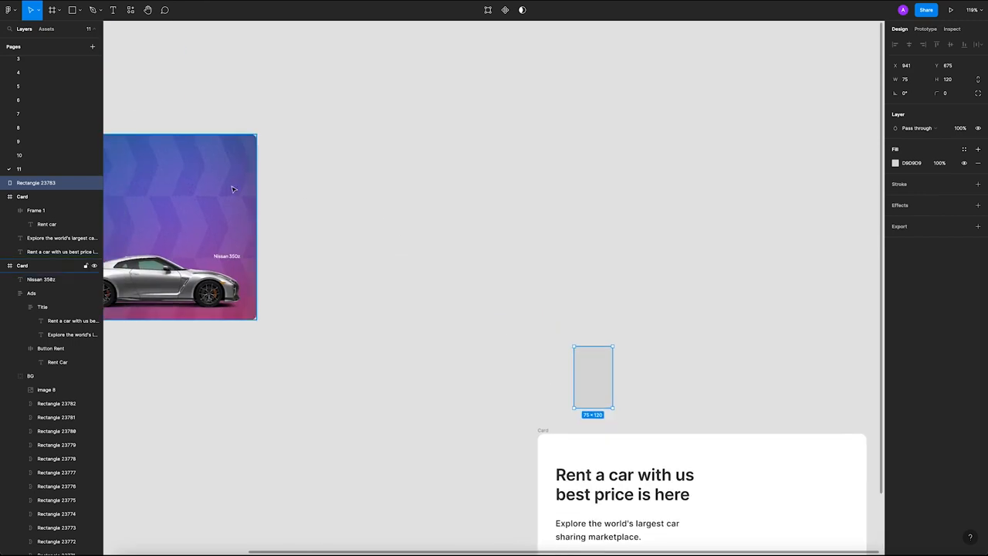
{"action": "left_click", "coordinate": [202, 149]}
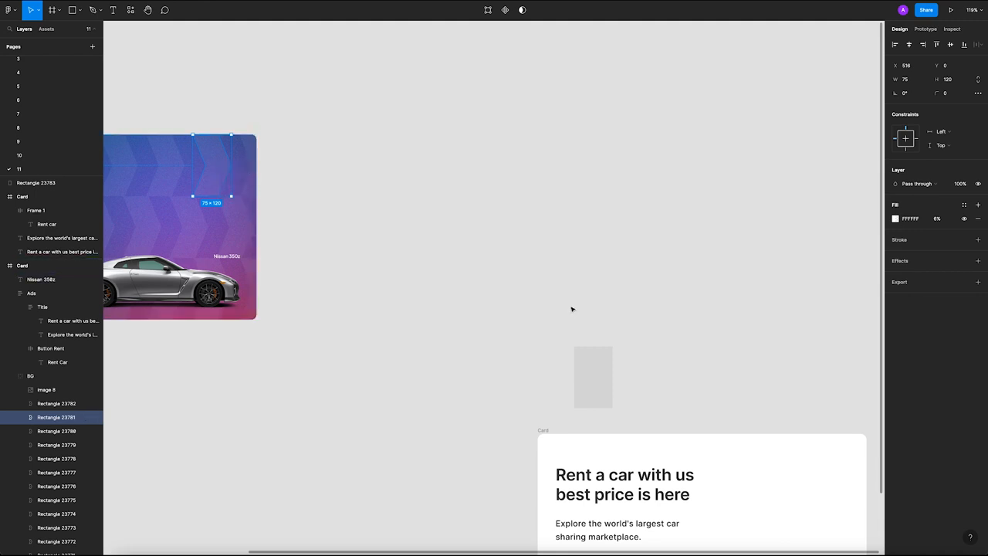
Narrow the rectangle above the white card to a width of 48 by moving its right edge inward.
{"action": "left_click", "coordinate": [622, 367]}
{"action": "scroll", "coordinate": [540, 301], "scroll_direction": "down", "scroll_amount": 4}
{"action": "scroll", "coordinate": [540, 301], "scroll_direction": "right", "scroll_amount": 3}
{"action": "scroll", "coordinate": [463, 240], "scroll_direction": "up", "scroll_amount": 5}
{"action": "left_click", "coordinate": [489, 239]}
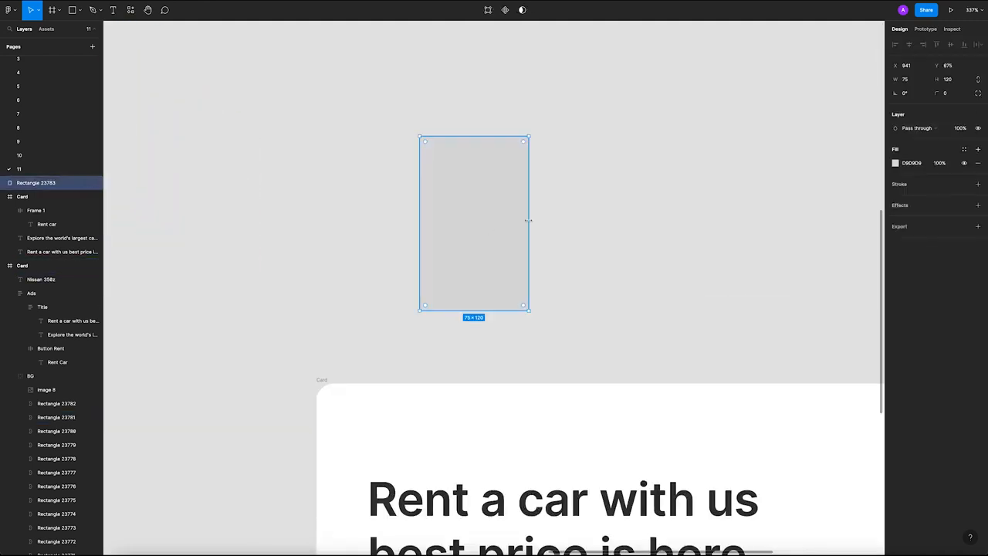
{"action": "left_click_drag", "start_coordinate": [523, 221], "coordinate": [489, 220]}
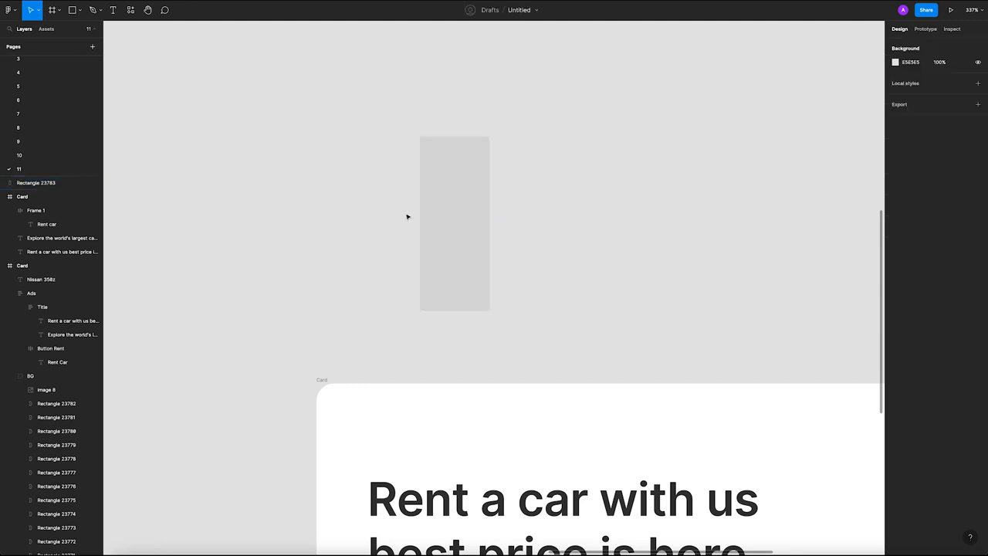
{"action": "left_click", "coordinate": [533, 316]}
{"action": "left_click", "coordinate": [449, 207]}
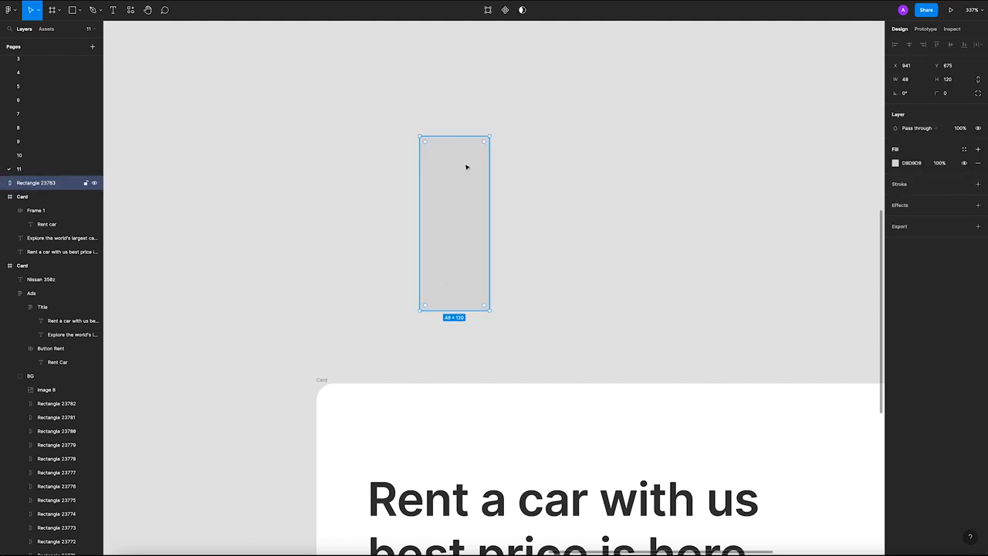
{"action": "left_click", "coordinate": [530, 163]}
{"action": "left_click", "coordinate": [463, 140]}
{"action": "double_click", "coordinate": [454, 213]}
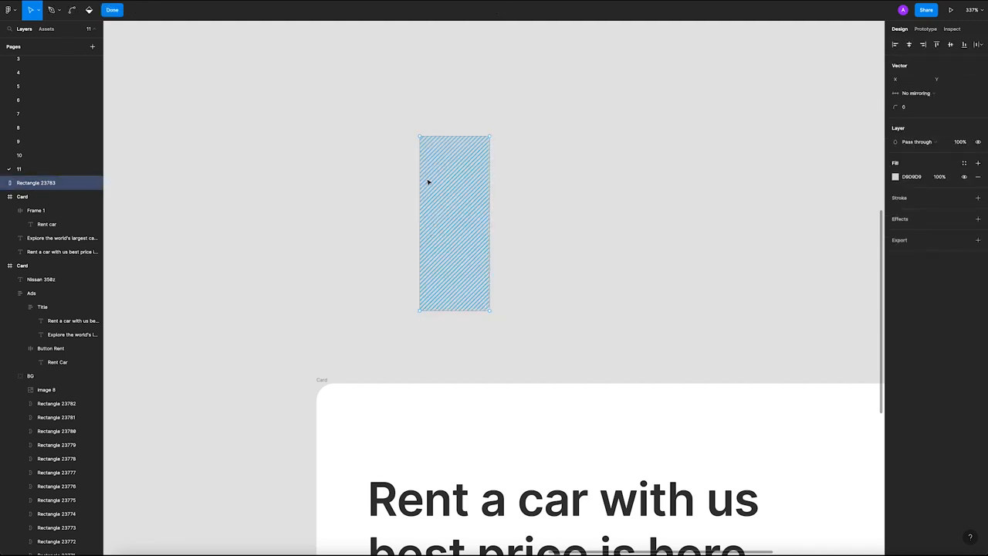
{"action": "key", "text": "Escape"}
{"action": "key", "text": "Escape"}
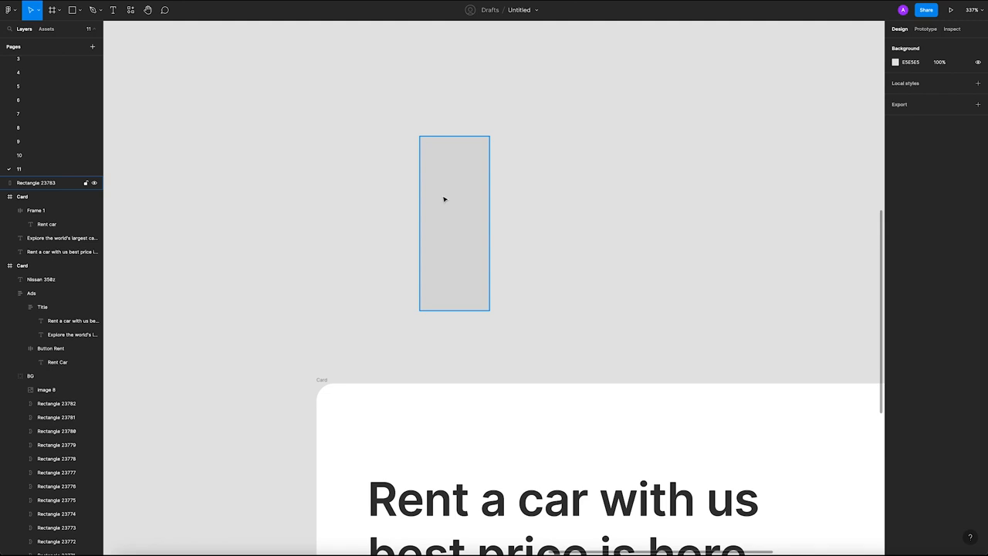
Enter vector editing for the rectangle above the white card and add an anchor point midway along both long sides.
{"action": "left_click", "coordinate": [445, 199]}
{"action": "double_click", "coordinate": [446, 196]}
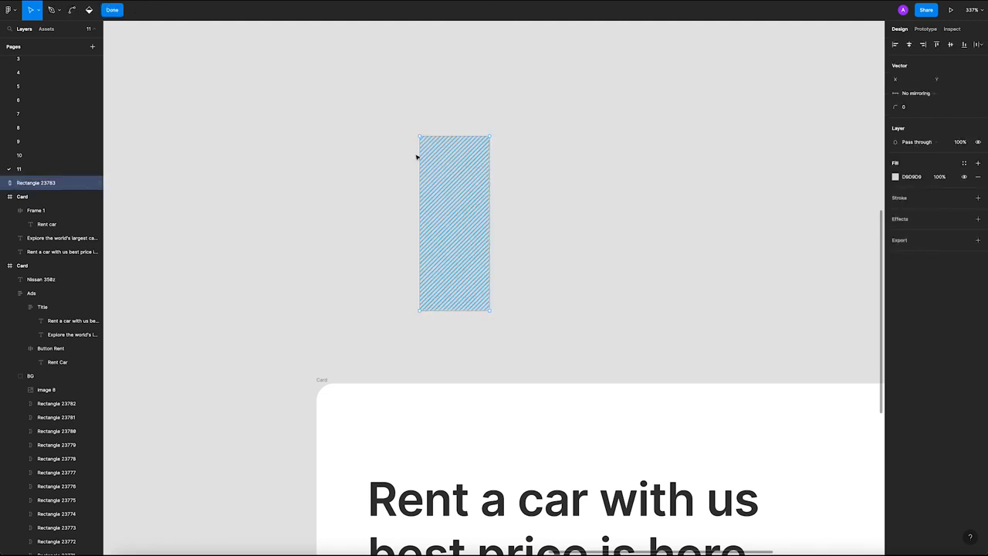
{"action": "scroll", "coordinate": [423, 227], "scroll_direction": "up", "scroll_amount": 5}
{"action": "left_click", "coordinate": [421, 228]}
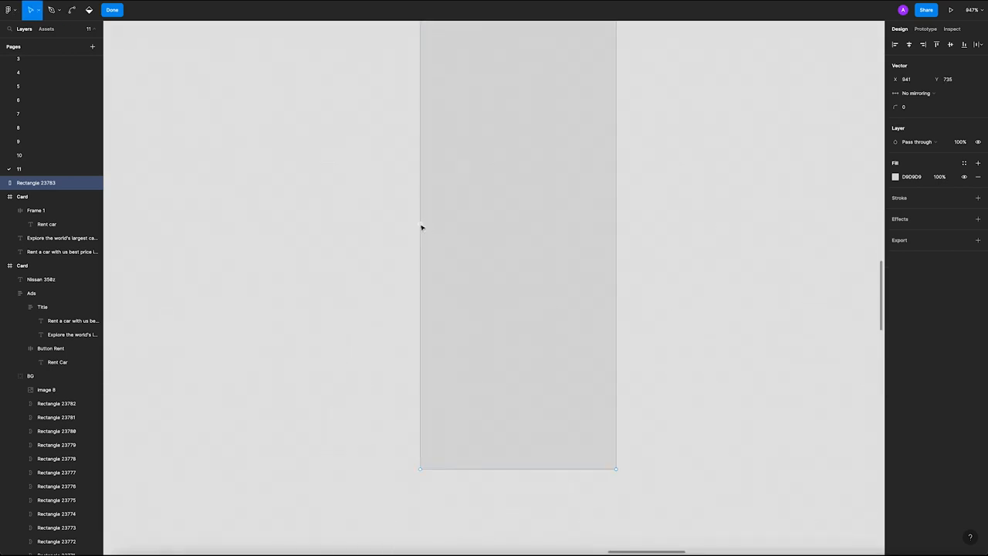
{"action": "left_click", "coordinate": [617, 225]}
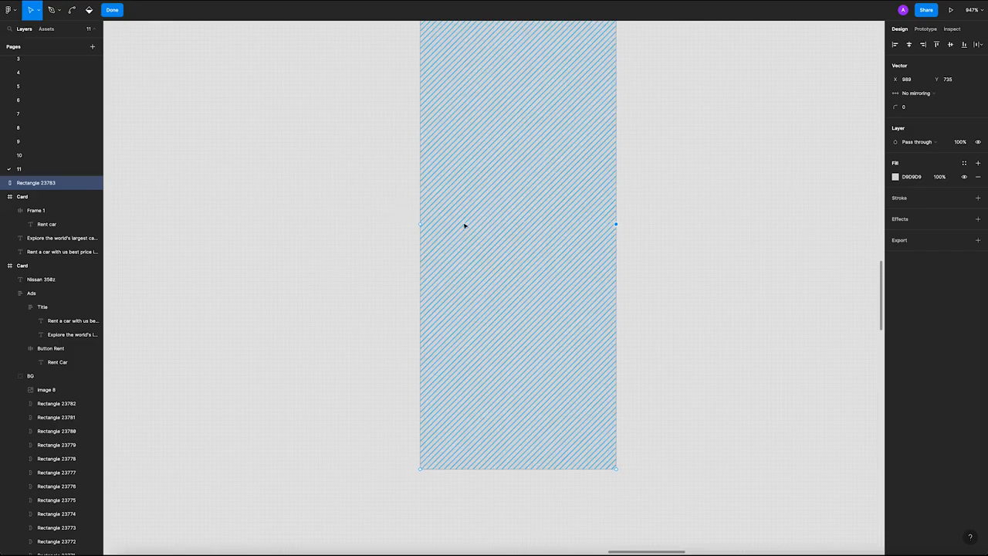
Try to shift both side midpoint anchors of the rectangle together to the right.
{"action": "scroll", "coordinate": [434, 224], "scroll_direction": "down", "scroll_amount": 3}
{"action": "left_click", "coordinate": [422, 224], "text": "shift"}
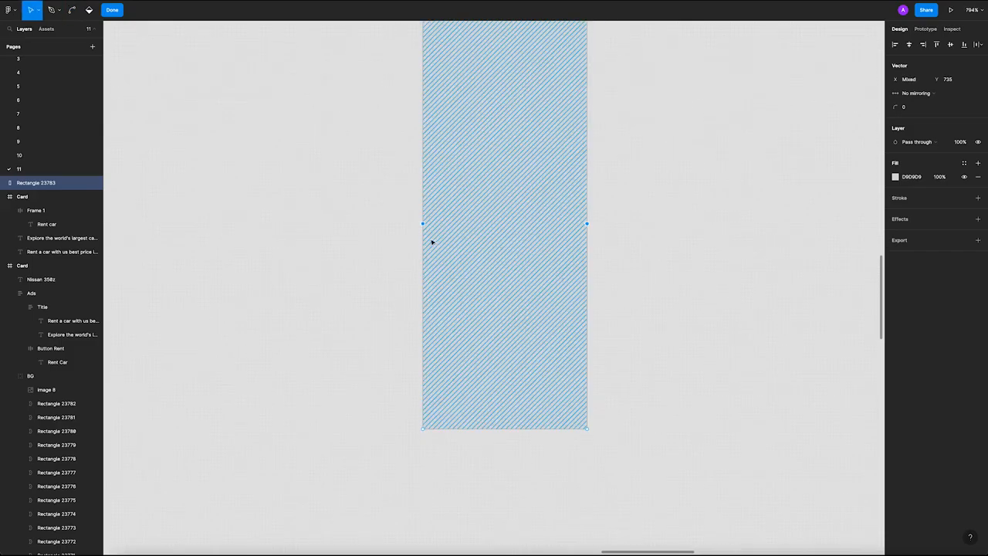
{"action": "scroll", "coordinate": [422, 232], "scroll_direction": "down", "scroll_amount": 5}
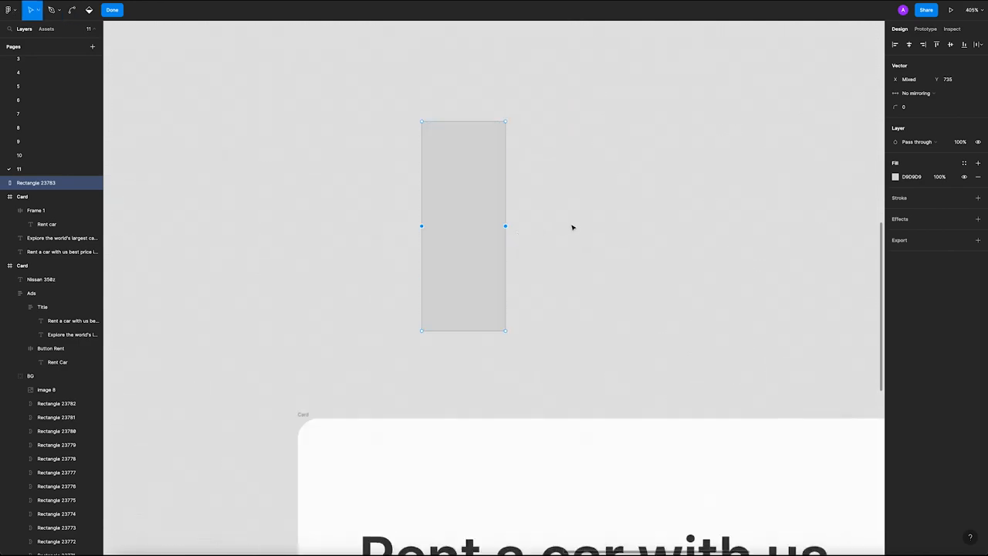
{"action": "left_click_drag", "start_coordinate": [363, 196], "coordinate": [552, 250]}
{"action": "left_click_drag", "start_coordinate": [505, 228], "coordinate": [517, 229]}
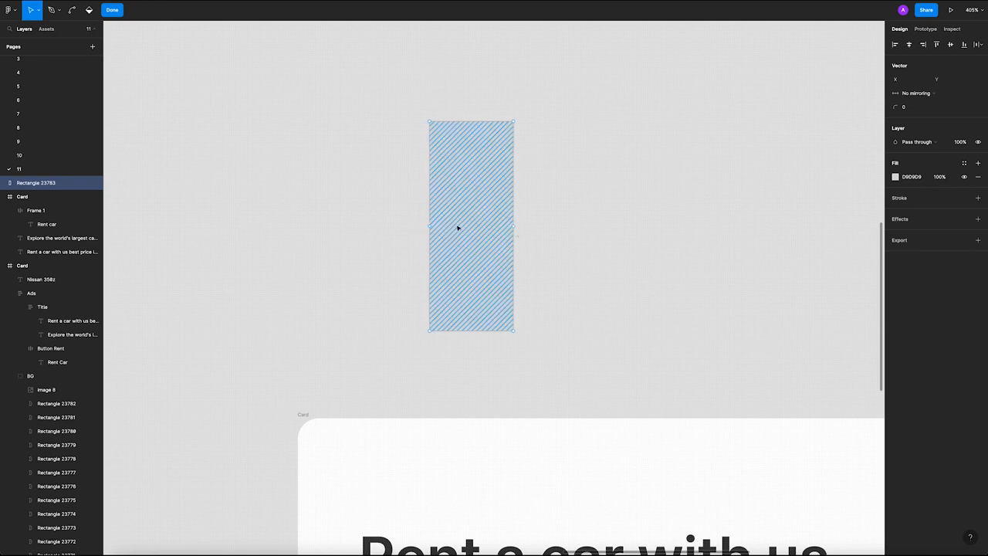
Shift both side midpoints right together to bend the rectangle into a right-pointing chevron 77 wide and 120 high, and finish vector editing.
{"action": "left_click", "coordinate": [430, 227]}
{"action": "left_click", "coordinate": [514, 227], "text": "shift"}
{"action": "key", "text": "Right"}
{"action": "key", "text": "Right"}
{"action": "key", "text": "Right"}
{"action": "key", "text": "Right"}
{"action": "key", "text": "Right"}
{"action": "key", "text": "Right"}
{"action": "key", "text": "Right"}
{"action": "key", "text": "Right"}
{"action": "key", "text": "Right"}
{"action": "key", "text": "Right"}
{"action": "key", "text": "Right"}
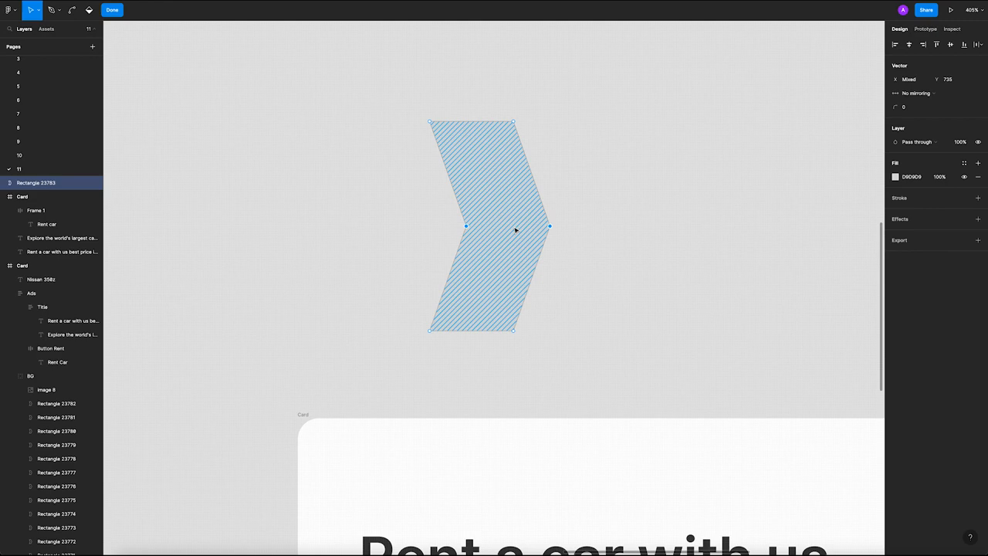
{"action": "key", "text": "Right"}
{"action": "key", "text": "Right"}
{"action": "key", "text": "Right"}
{"action": "key", "text": "Right"}
{"action": "key", "text": "Left"}
{"action": "key", "text": "Left"}
{"action": "key", "text": "Left"}
{"action": "key", "text": "Left"}
{"action": "key", "text": "Right"}
{"action": "key", "text": "Right"}
{"action": "key", "text": "Right"}
{"action": "key", "text": "Right"}
{"action": "scroll", "coordinate": [515, 229], "scroll_direction": "down", "scroll_amount": 10}
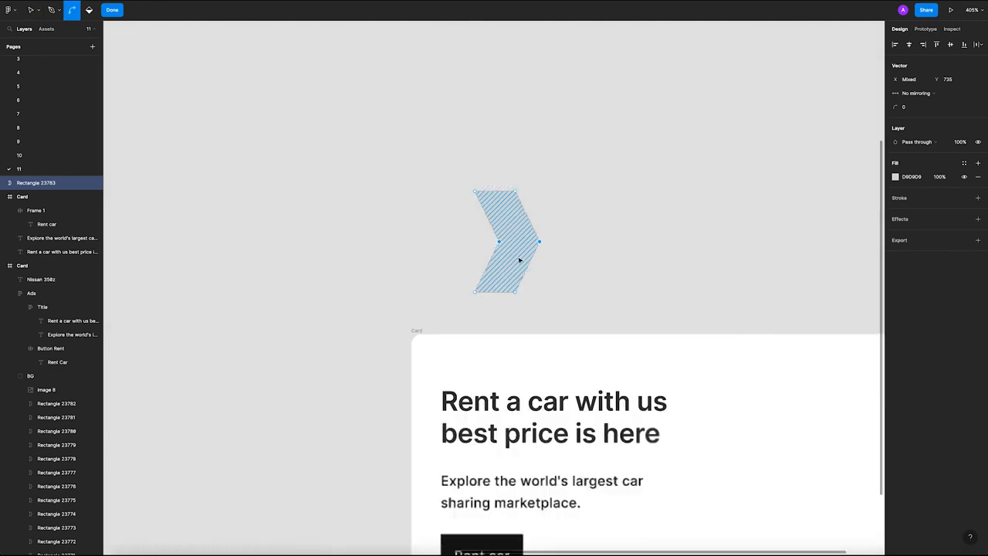
{"action": "key", "text": "Escape"}
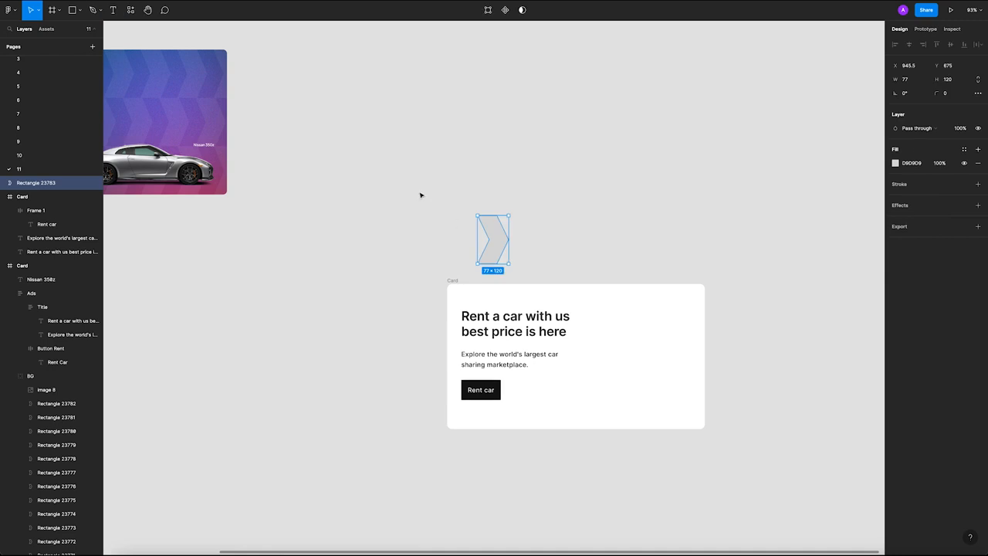
Place the chevron above the white card's upper-left corner and copy it into a row of four, spaced 18 apart.
{"action": "left_click", "coordinate": [435, 203]}
{"action": "left_click_drag", "start_coordinate": [465, 233], "coordinate": [418, 216]}
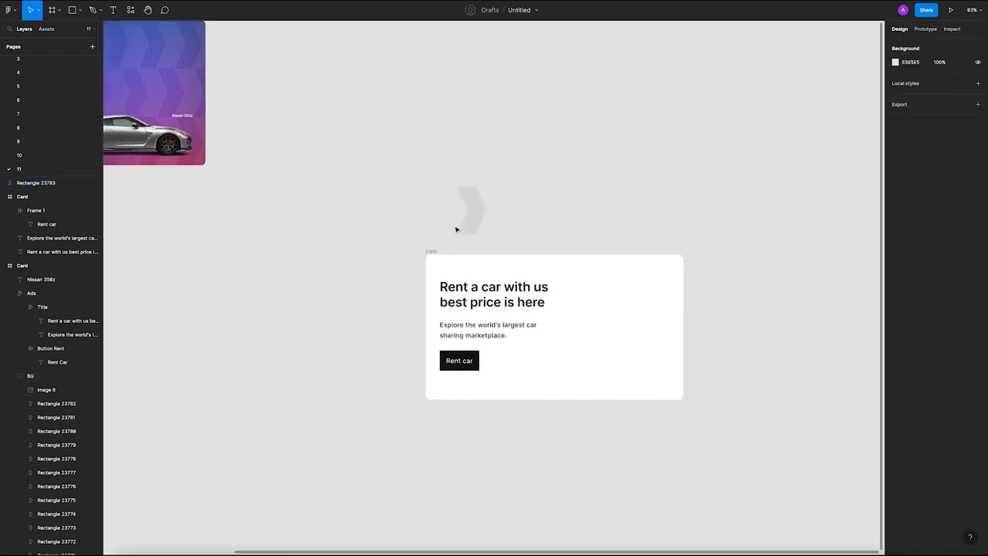
{"action": "scroll", "coordinate": [456, 227], "scroll_direction": "up", "scroll_amount": 8}
{"action": "scroll", "coordinate": [461, 190], "scroll_direction": "down", "scroll_amount": 4}
{"action": "left_click_drag", "start_coordinate": [403, 163], "coordinate": [417, 185]}
{"action": "left_click", "coordinate": [388, 126]}
{"action": "mouse_move", "coordinate": [305, 124]}
{"action": "left_mouse_down"}
{"action": "mouse_move", "coordinate": [456, 180]}
{"action": "mouse_move", "coordinate": [460, 170]}
{"action": "mouse_move", "coordinate": [532, 178]}
{"action": "left_mouse_up"}
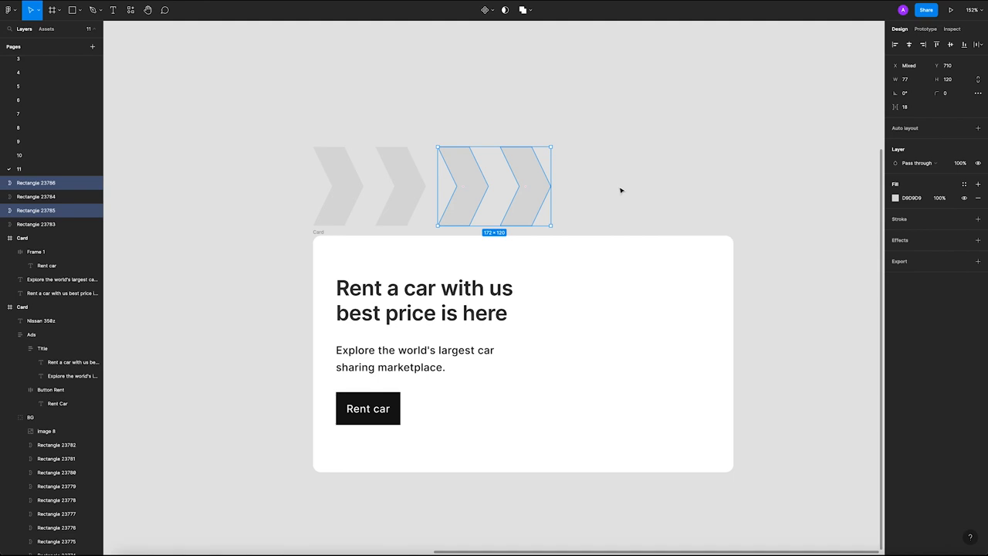
Duplicate the last pair of chevrons twice more along the row and delete the surplus eighth chevron.
{"action": "key", "text": "ctrl+d"}
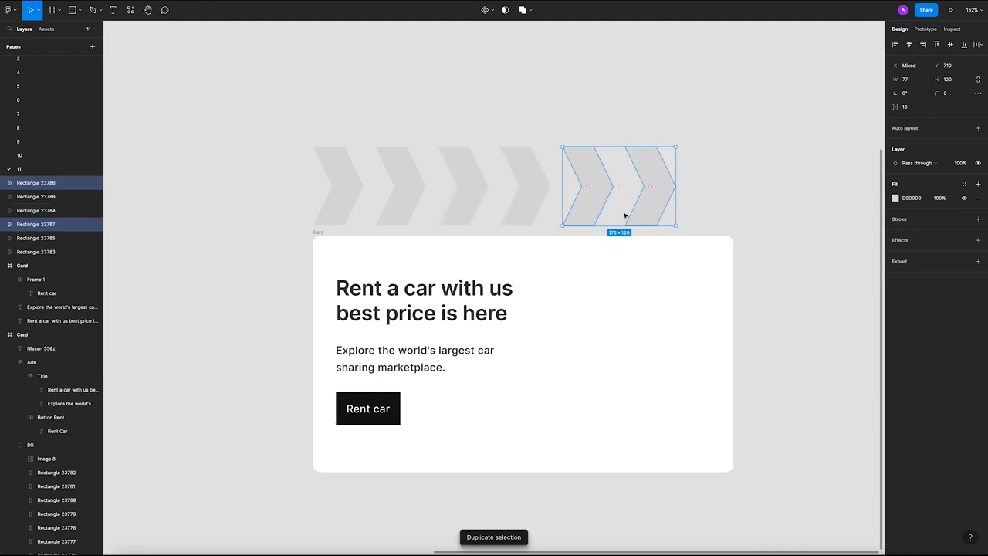
{"action": "key", "text": "ctrl+d"}
{"action": "left_click", "coordinate": [788, 237]}
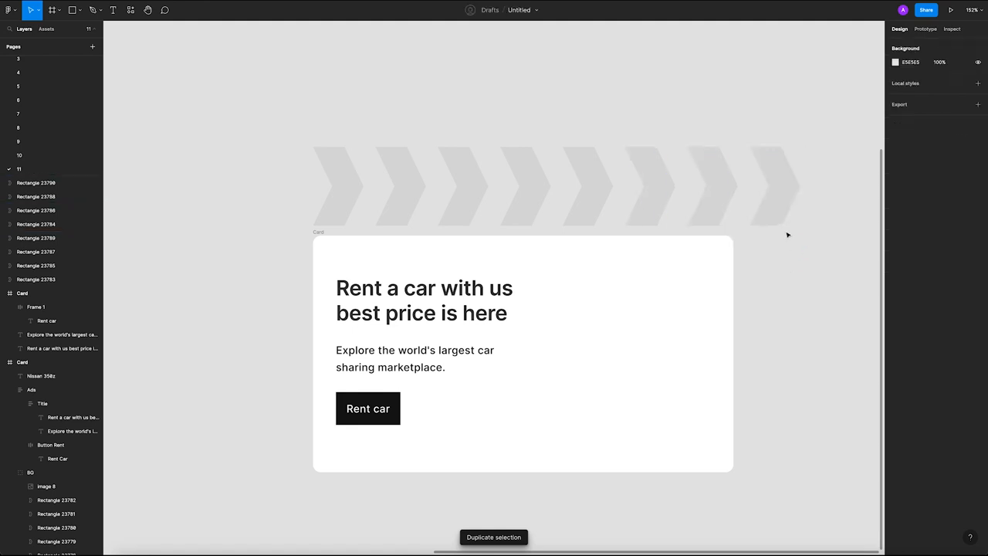
{"action": "left_click", "coordinate": [779, 220]}
{"action": "left_click", "coordinate": [733, 121]}
{"action": "left_click", "coordinate": [776, 171]}
{"action": "key", "text": "Delete"}
Copy the seven-chevron row into two more rows stacked directly against it, with the middle row offset to the left.
{"action": "left_click_drag", "start_coordinate": [296, 108], "coordinate": [801, 203]}
{"action": "scroll", "coordinate": [710, 198], "scroll_direction": "up", "scroll_amount": 1}
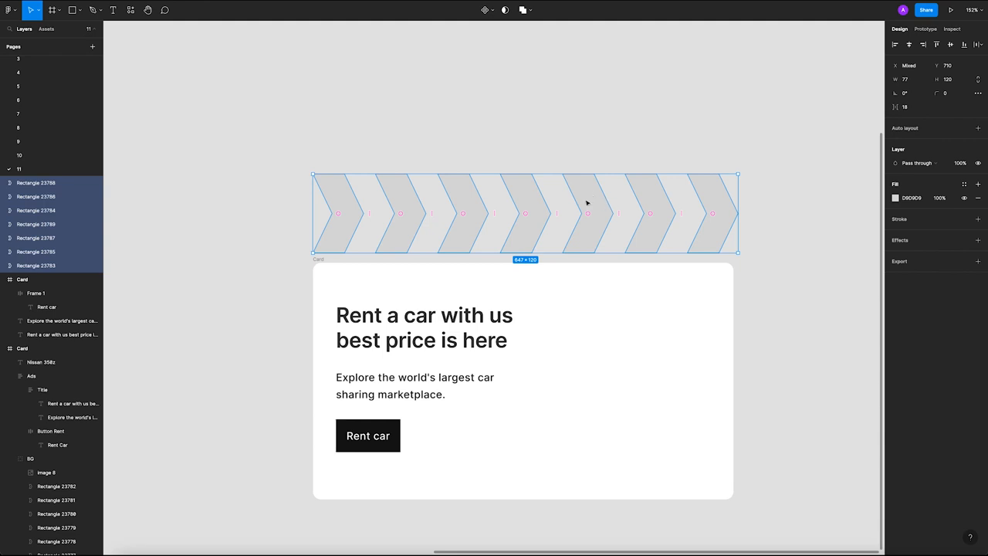
{"action": "left_click_drag", "start_coordinate": [587, 202], "coordinate": [555, 125]}
{"action": "left_click", "coordinate": [209, 130]}
{"action": "left_click_drag", "start_coordinate": [257, 206], "coordinate": [713, 66]}
{"action": "left_click", "coordinate": [746, 165]}
{"action": "scroll", "coordinate": [741, 163], "scroll_direction": "down", "scroll_amount": 2}
{"action": "left_click_drag", "start_coordinate": [757, 133], "coordinate": [703, 198]}
Wrap all three chevron rows in a frame and name it Pattern.
{"action": "left_click_drag", "start_coordinate": [214, 85], "coordinate": [743, 298]}
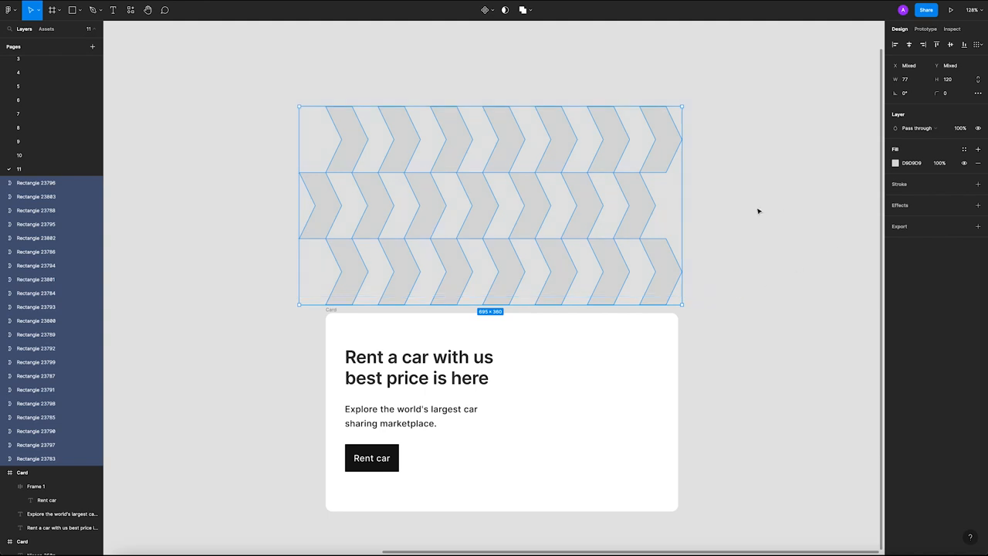
{"action": "key", "text": "ctrl+alt+g"}
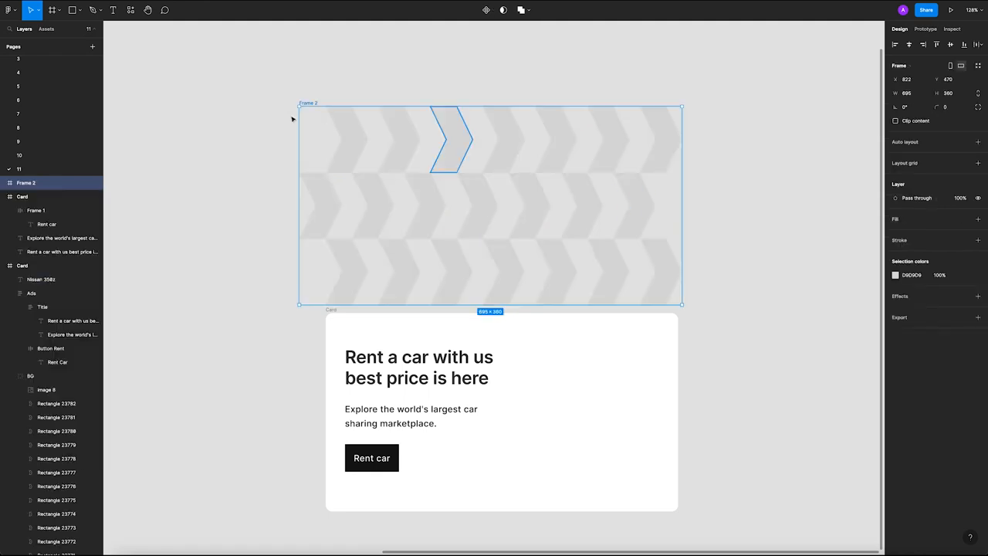
{"action": "left_click", "coordinate": [293, 90]}
{"action": "left_click", "coordinate": [309, 102]}
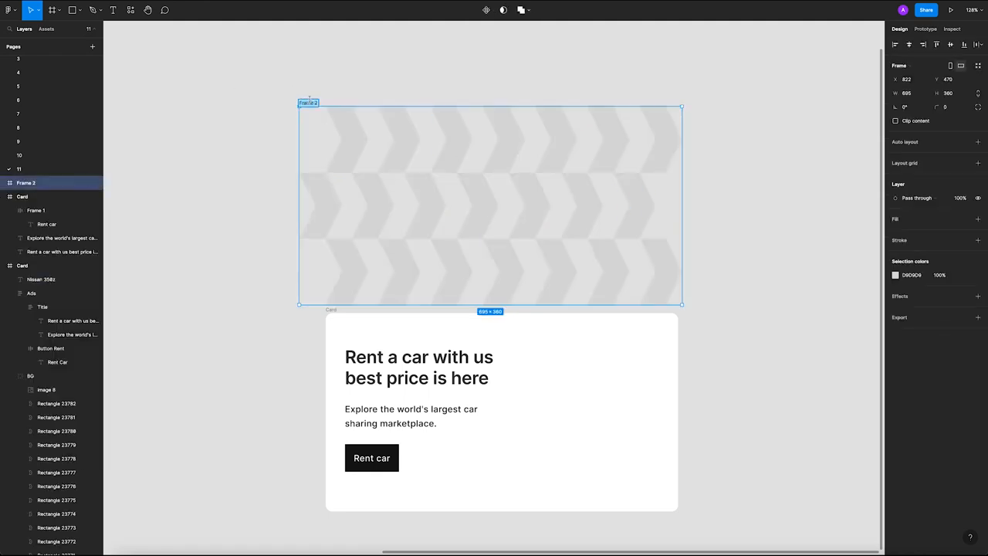
{"action": "double_click", "coordinate": [309, 102]}
{"action": "type", "text": "Pattern"}
{"action": "key", "text": "Return"}
{"action": "left_click", "coordinate": [319, 93]}
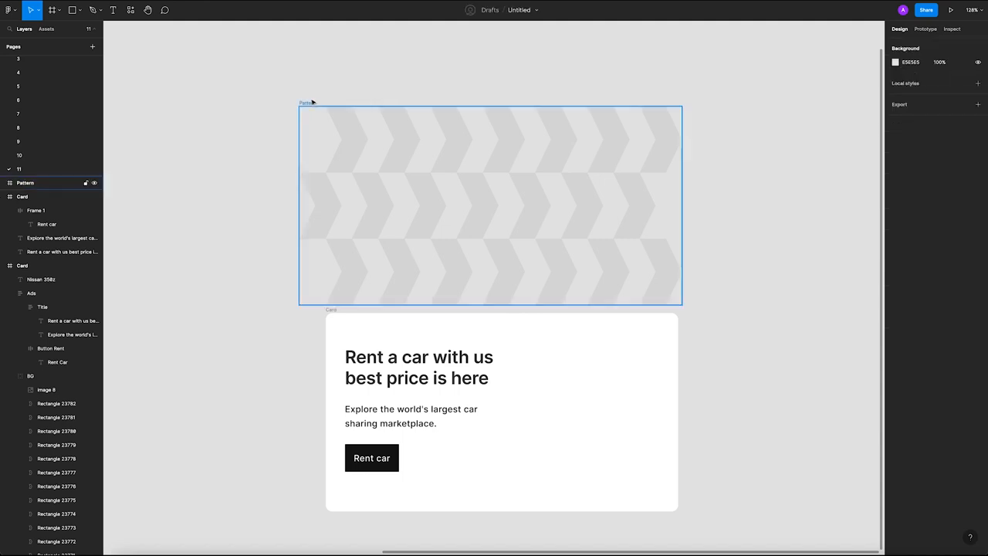
Select all chevrons inside the Pattern frame and change their fill color to white, FFFFFF.
{"action": "left_click", "coordinate": [309, 104]}
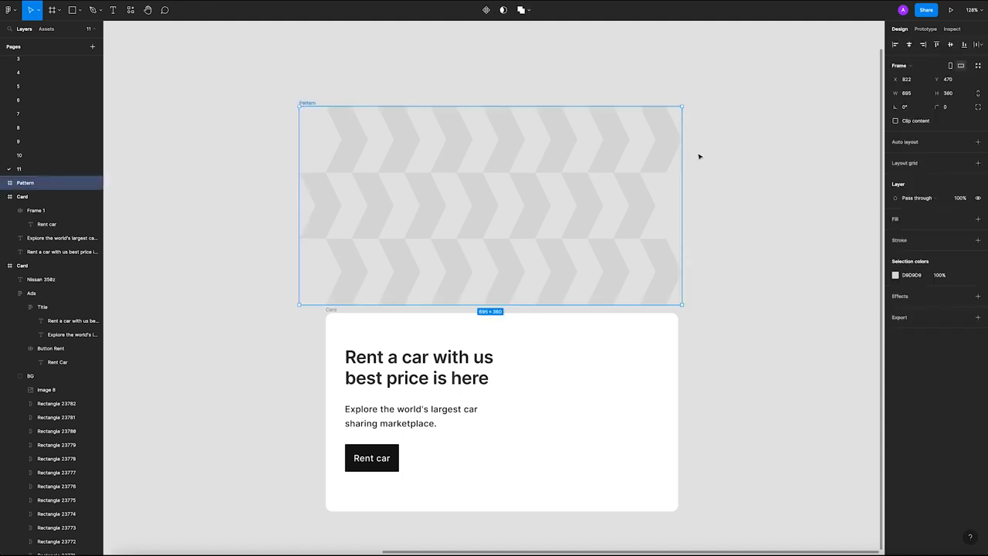
{"action": "left_click", "coordinate": [311, 85]}
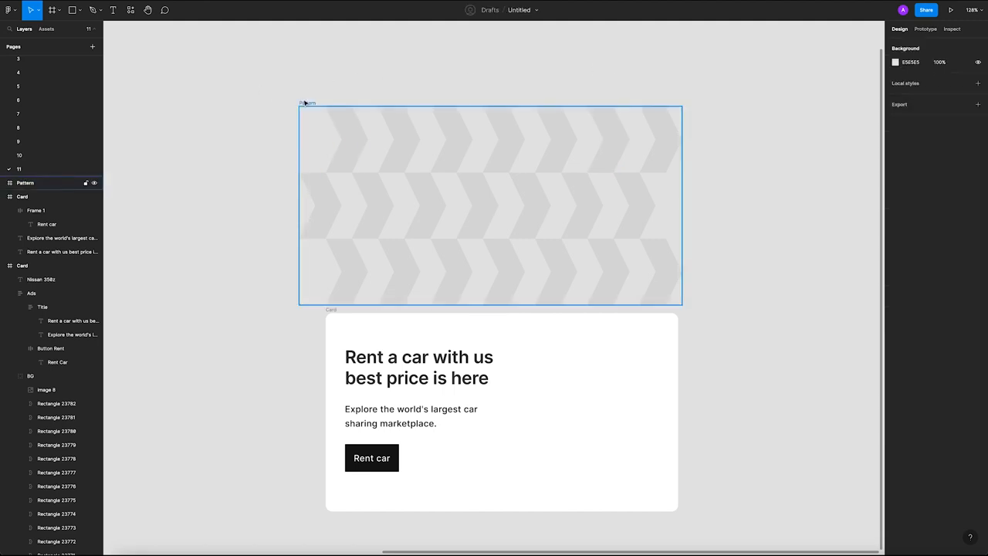
{"action": "left_click", "coordinate": [305, 103]}
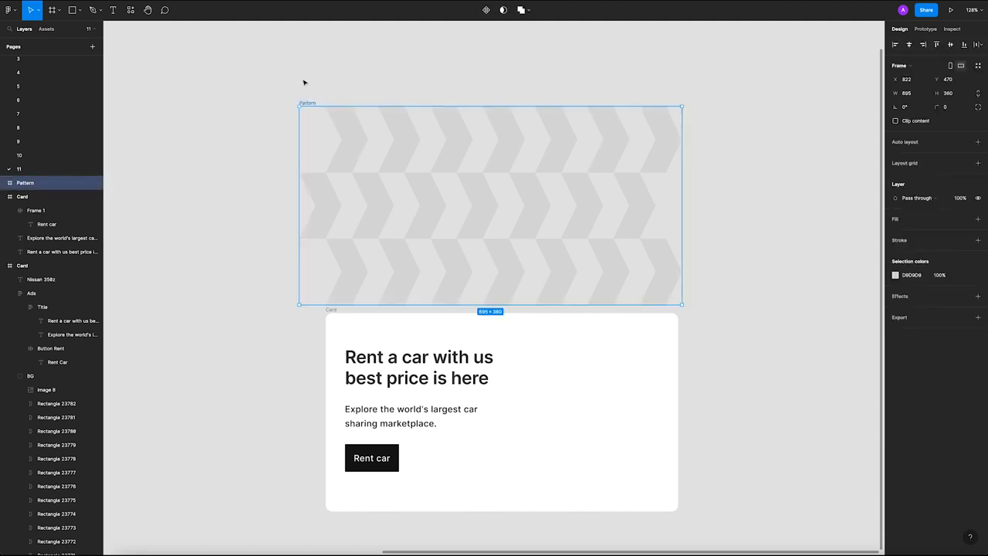
{"action": "left_click", "coordinate": [307, 94]}
{"action": "left_click", "coordinate": [310, 103]}
{"action": "key", "text": "Return"}
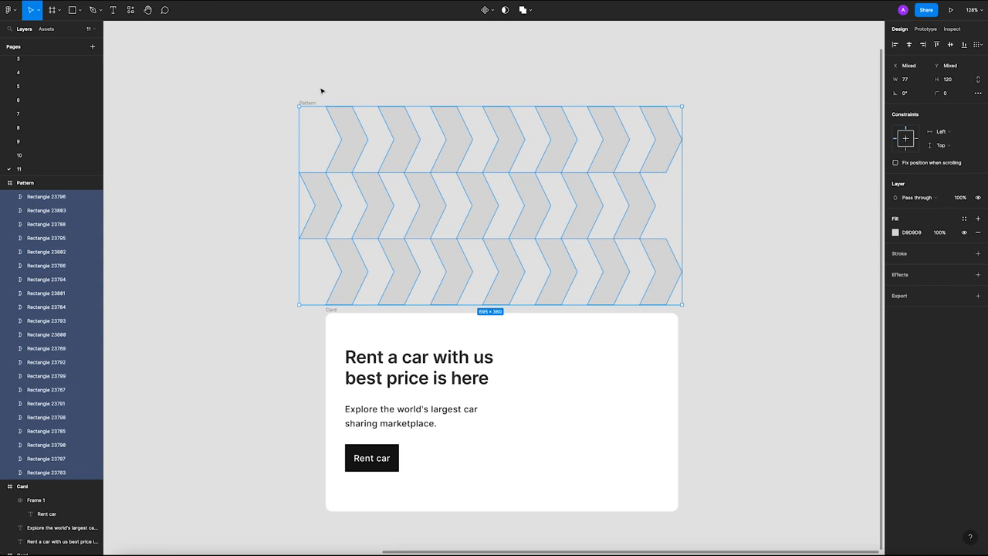
{"action": "left_click", "coordinate": [895, 233]}
{"action": "left_click", "coordinate": [790, 249]}
{"action": "left_click_drag", "start_coordinate": [789, 249], "coordinate": [756, 236]}
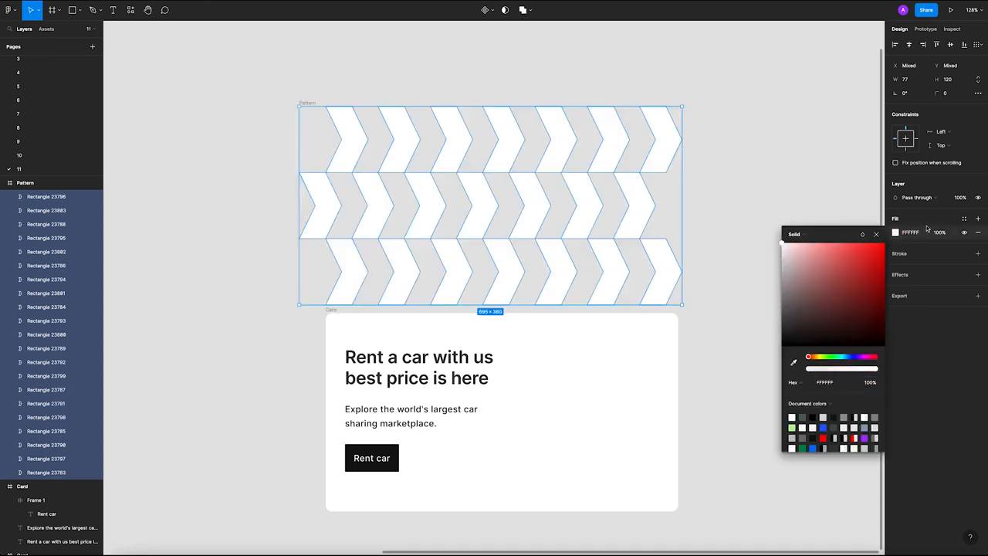
{"action": "left_click", "coordinate": [876, 234]}
Set the fill opacity of the Pattern frame's chevrons to 6%.
{"action": "left_click", "coordinate": [940, 232]}
{"action": "type", "text": "6"}
{"action": "key", "text": "Return"}
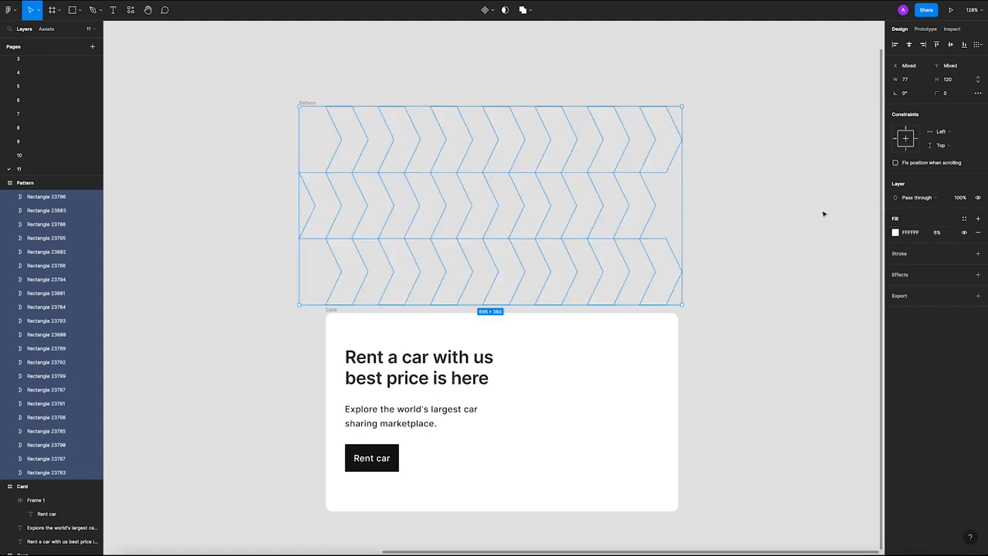
{"action": "left_click", "coordinate": [823, 214]}
{"action": "left_click", "coordinate": [308, 102]}
{"action": "left_click_drag", "start_coordinate": [314, 121], "coordinate": [304, 235]}
{"action": "left_click_drag", "start_coordinate": [303, 238], "coordinate": [303, 310]}
{"action": "key", "text": "ctrl+z"}
{"action": "left_click", "coordinate": [330, 187]}
{"action": "left_click_drag", "start_coordinate": [308, 248], "coordinate": [315, 128]}
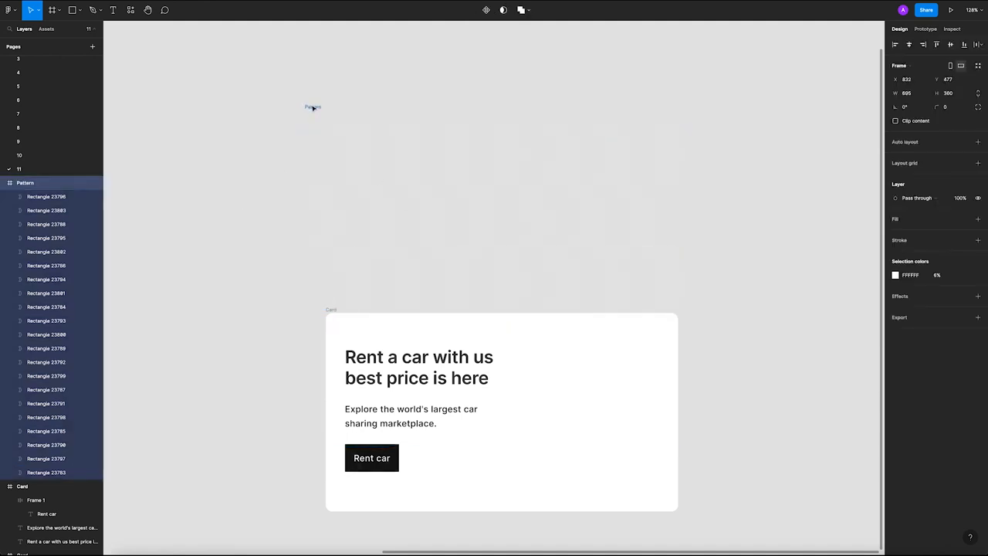
Move the Pattern frame to the right of the white card, level with its top edge.
{"action": "left_click", "coordinate": [232, 175]}
{"action": "scroll", "coordinate": [233, 177], "scroll_direction": "down", "scroll_amount": 2}
{"action": "left_click_drag", "start_coordinate": [298, 116], "coordinate": [689, 293]}
{"action": "left_click", "coordinate": [623, 258]}
Examine the finished card's gradient background and compare it with the plain white card.
{"action": "left_click_drag", "start_coordinate": [585, 252], "coordinate": [545, 209]}
{"action": "scroll", "coordinate": [554, 201], "scroll_direction": "down", "scroll_amount": 2}
{"action": "scroll", "coordinate": [357, 144], "scroll_direction": "left", "scroll_amount": 8}
{"action": "scroll", "coordinate": [357, 143], "scroll_direction": "up", "scroll_amount": 3}
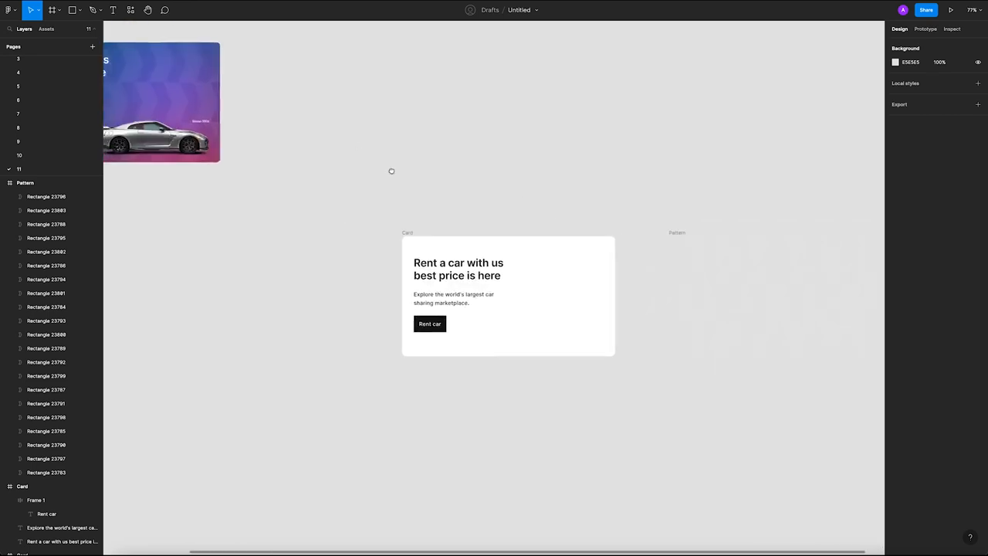
{"action": "scroll", "coordinate": [328, 206], "scroll_direction": "down", "scroll_amount": 3}
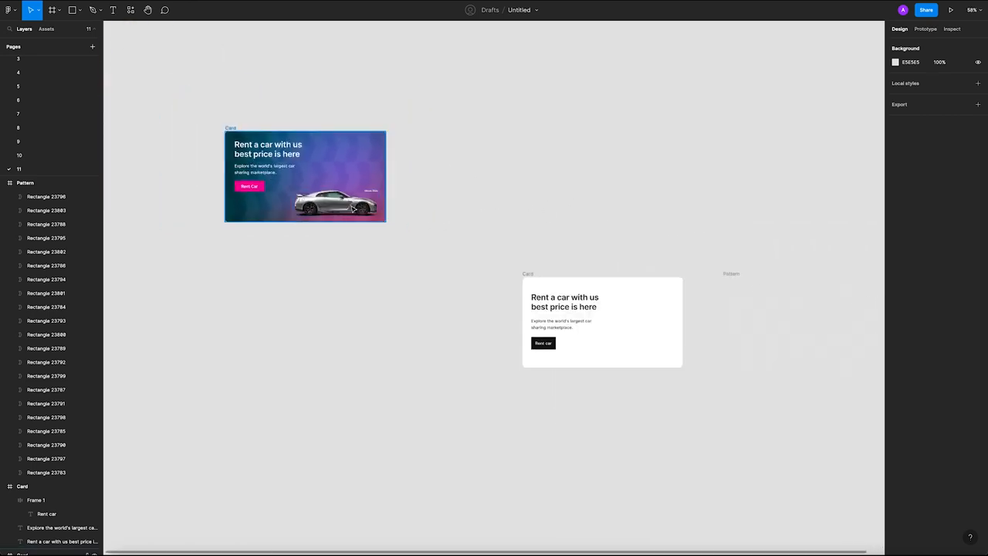
{"action": "scroll", "coordinate": [324, 146], "scroll_direction": "up", "scroll_amount": 5}
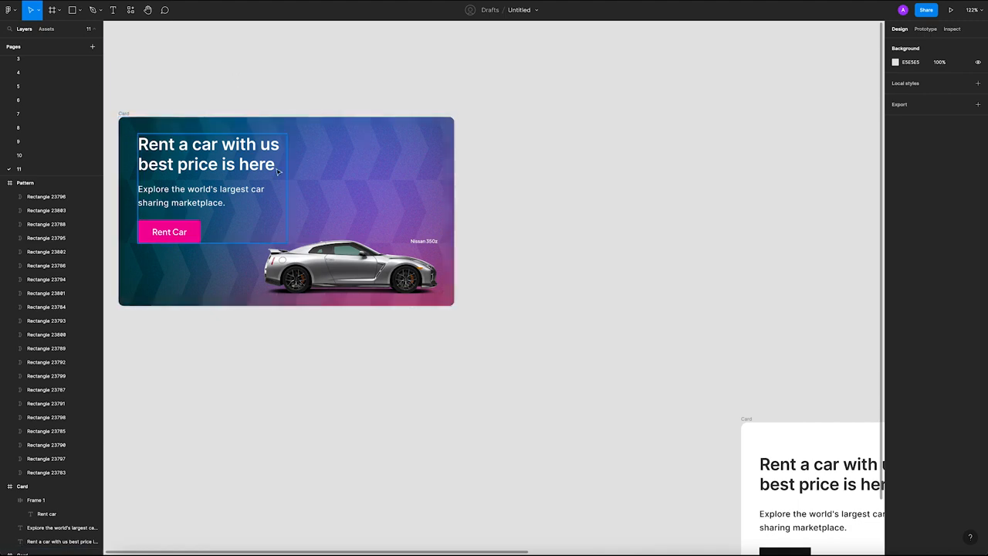
{"action": "scroll", "coordinate": [399, 187], "scroll_direction": "down", "scroll_amount": 5}
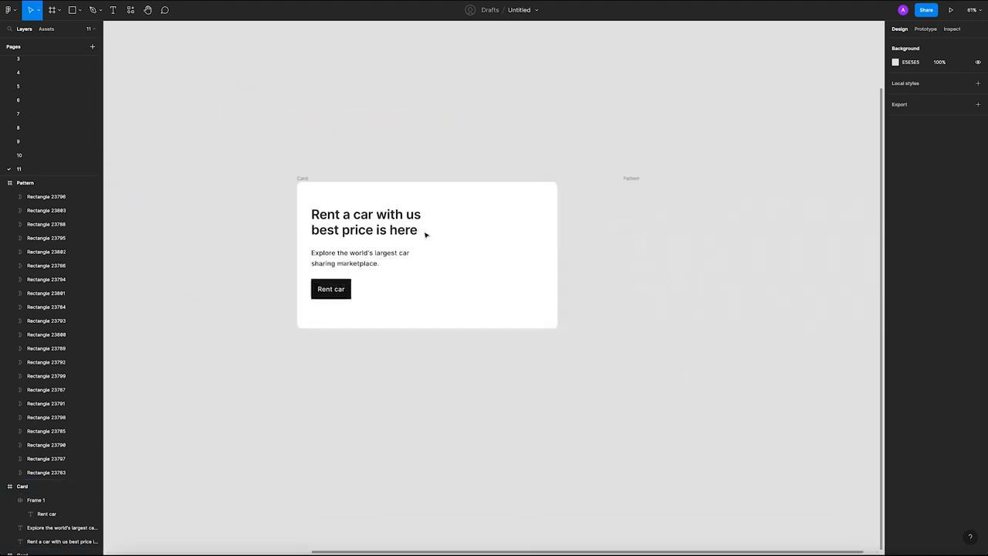
{"action": "scroll", "coordinate": [425, 235], "scroll_direction": "up", "scroll_amount": 3}
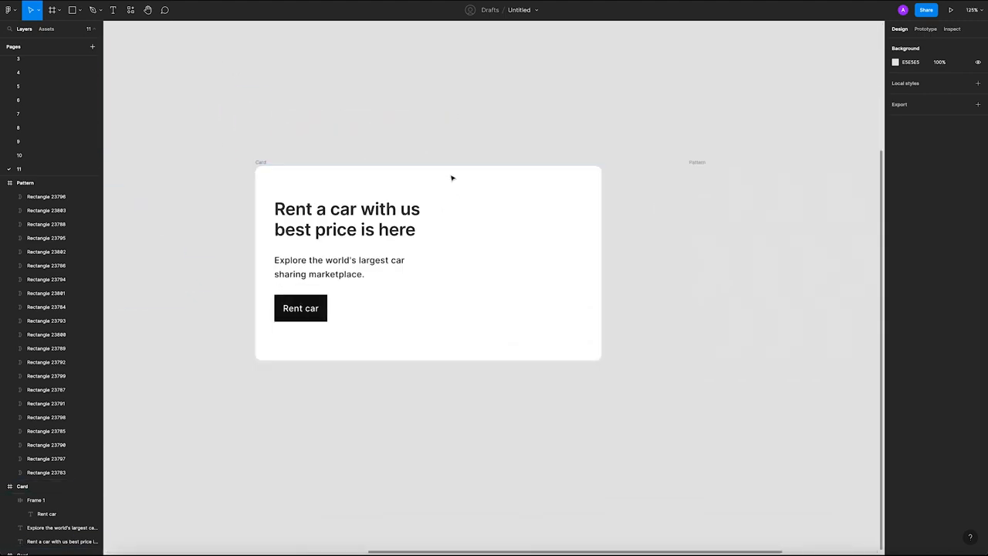
Run the Noisy Gradients plugin with the white card selected and generate a dark blue, purple and magenta gradient with noise.
{"action": "left_click", "coordinate": [264, 167]}
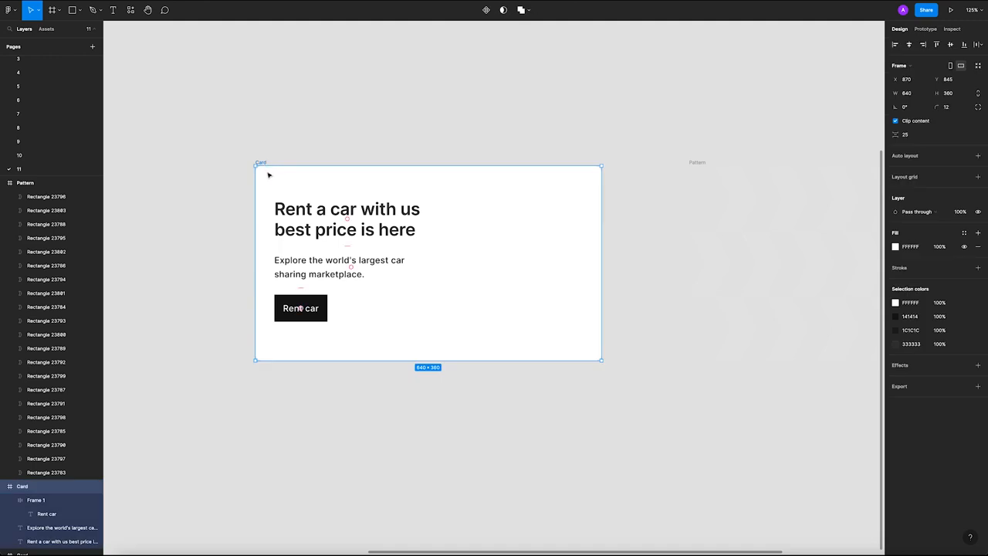
{"action": "right_click", "coordinate": [270, 174]}
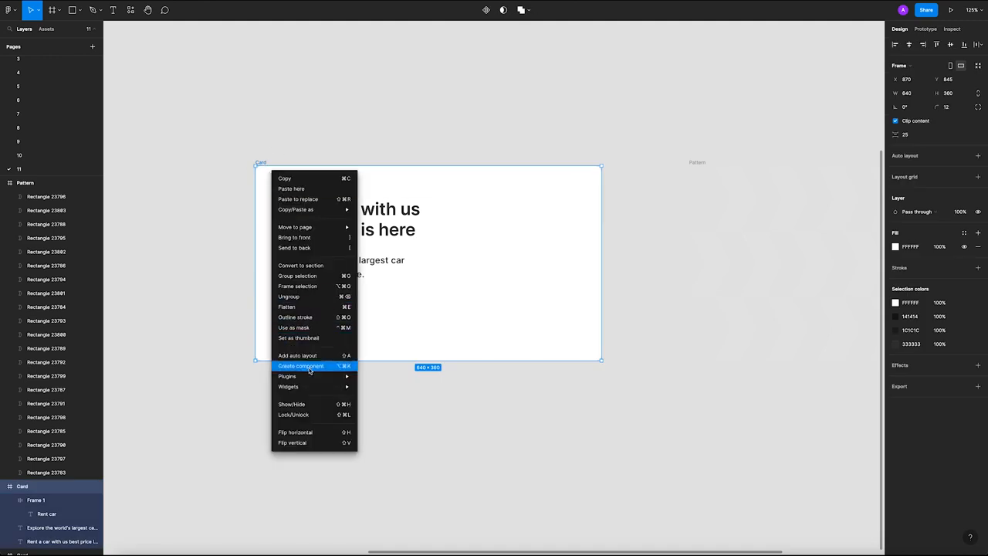
{"action": "mouse_move", "coordinate": [309, 377]}
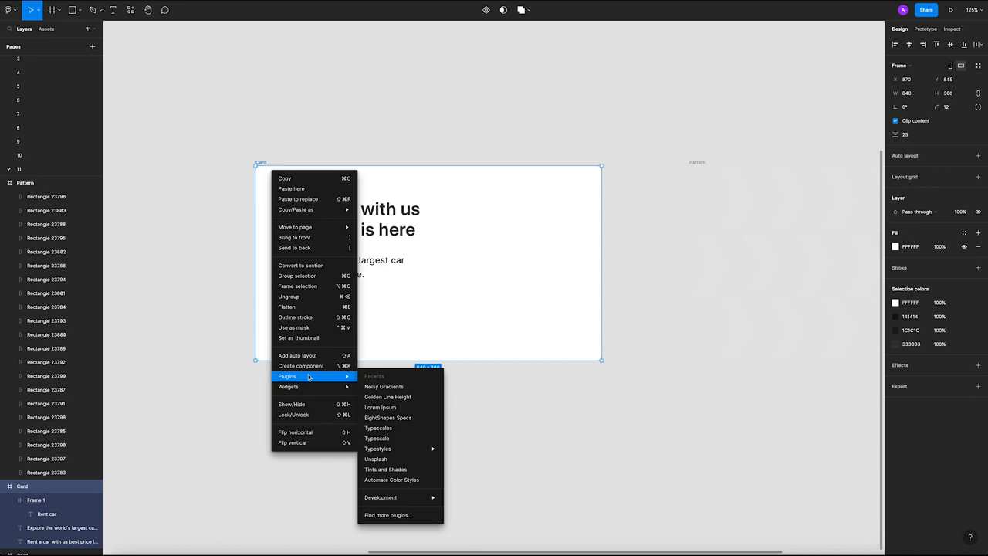
{"action": "left_click", "coordinate": [398, 387]}
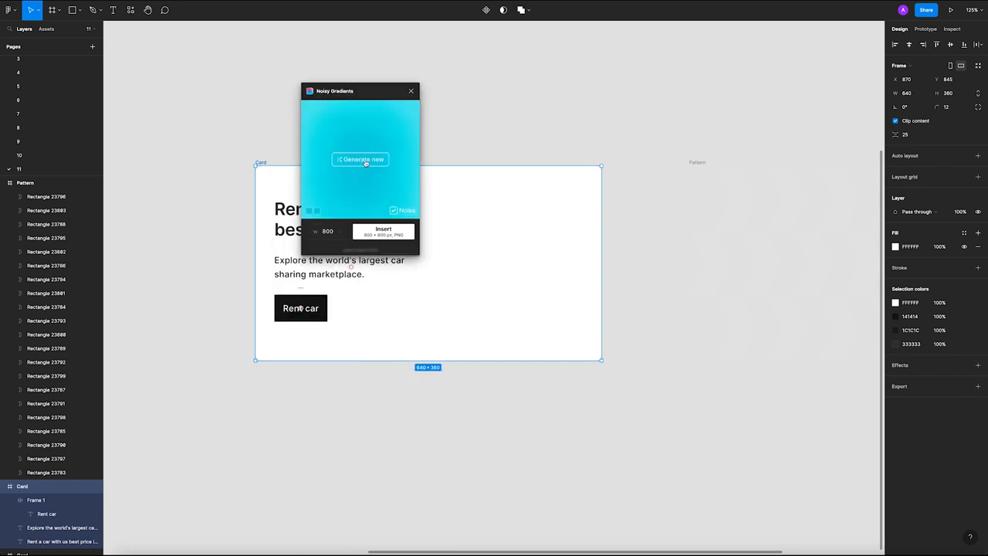
{"action": "left_click", "coordinate": [365, 160]}
{"action": "left_click", "coordinate": [365, 161]}
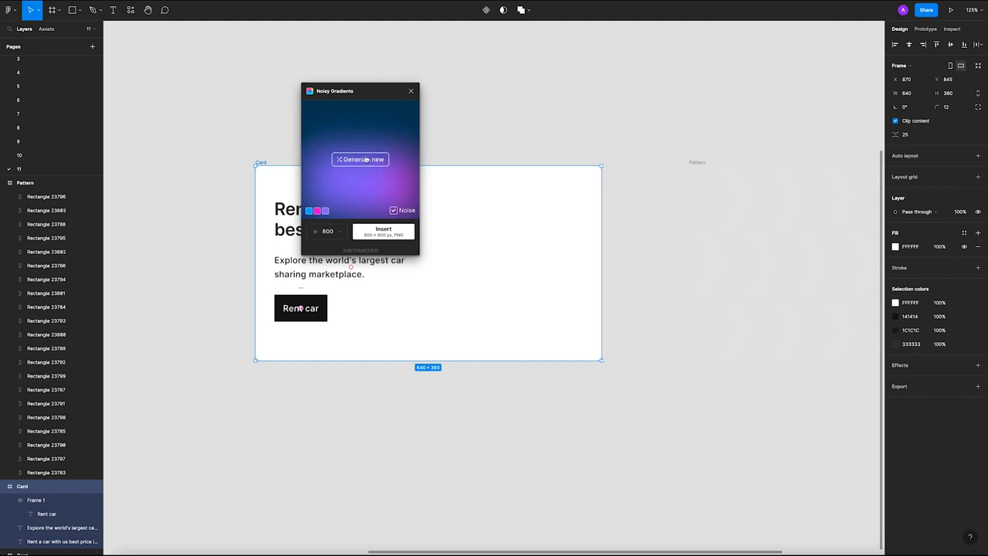
Insert the generated noisy gradient at 800 px as the card's background fill and close the plugin.
{"action": "left_click", "coordinate": [309, 211]}
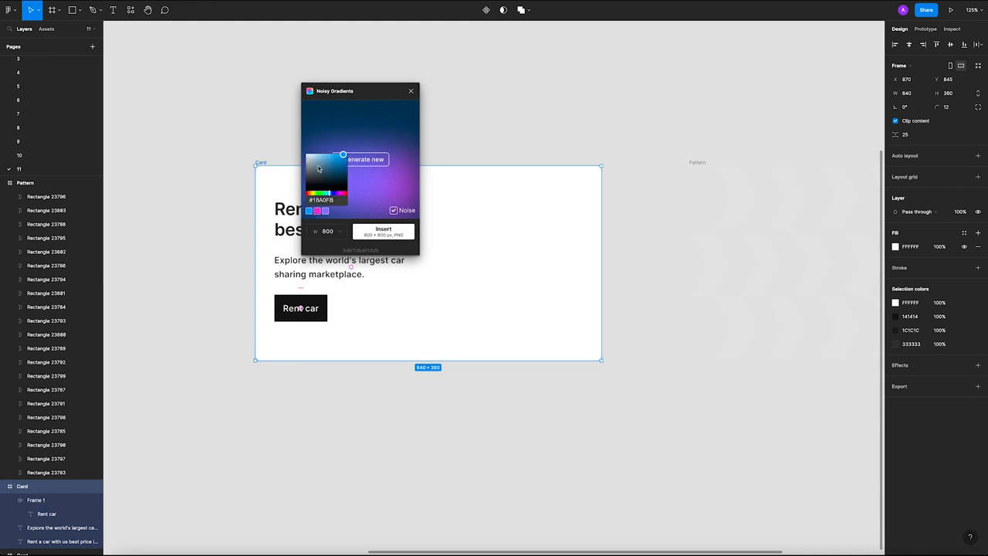
{"action": "left_click", "coordinate": [391, 135]}
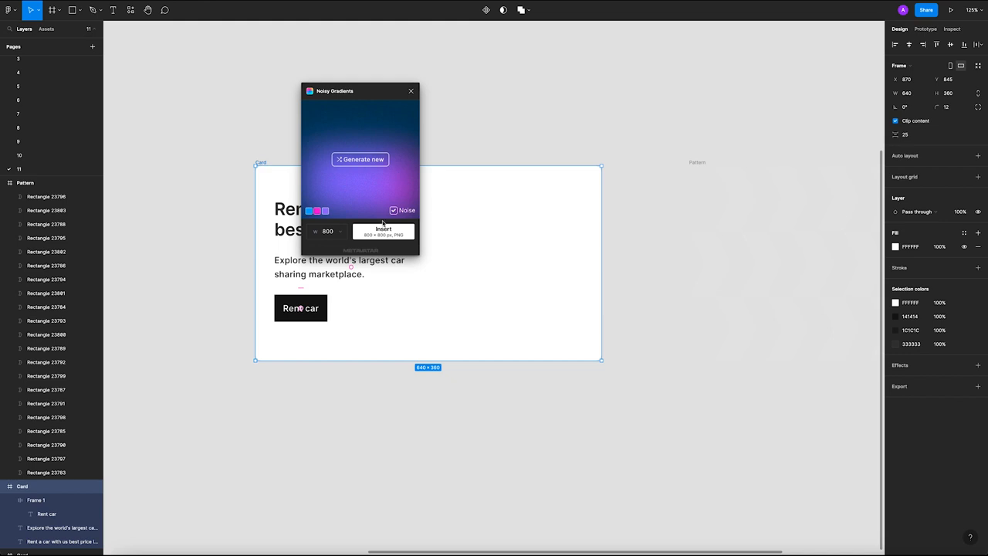
{"action": "left_click", "coordinate": [393, 232]}
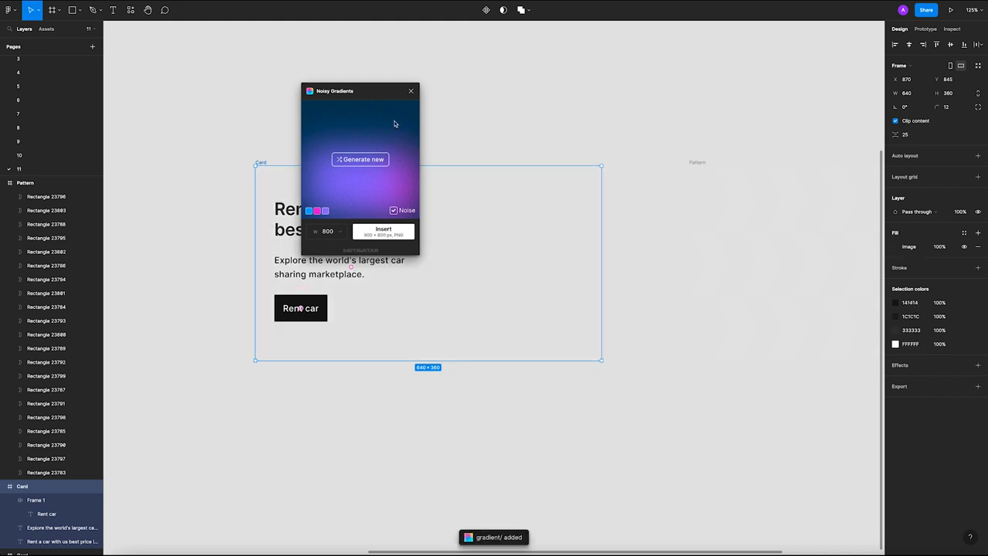
{"action": "left_click", "coordinate": [411, 91]}
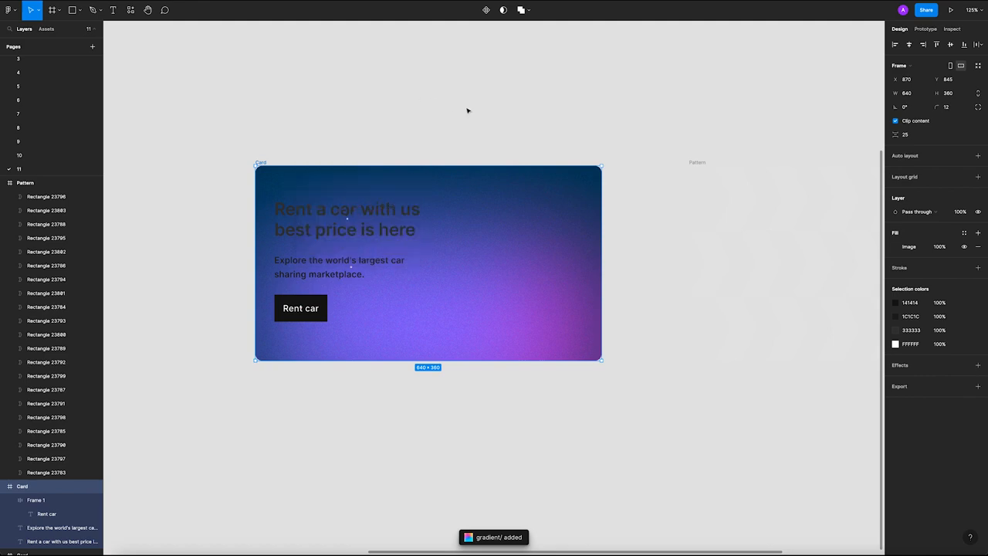
Compare the card's new gradient background with the finished car rental card.
{"action": "left_click", "coordinate": [466, 111]}
{"action": "scroll", "coordinate": [433, 261], "scroll_direction": "down", "scroll_amount": 5}
{"action": "scroll", "coordinate": [401, 194], "scroll_direction": "left", "scroll_amount": 2}
{"action": "scroll", "coordinate": [351, 185], "scroll_direction": "right", "scroll_amount": 1}
{"action": "double_click", "coordinate": [273, 124]}
{"action": "left_click", "coordinate": [324, 126]}
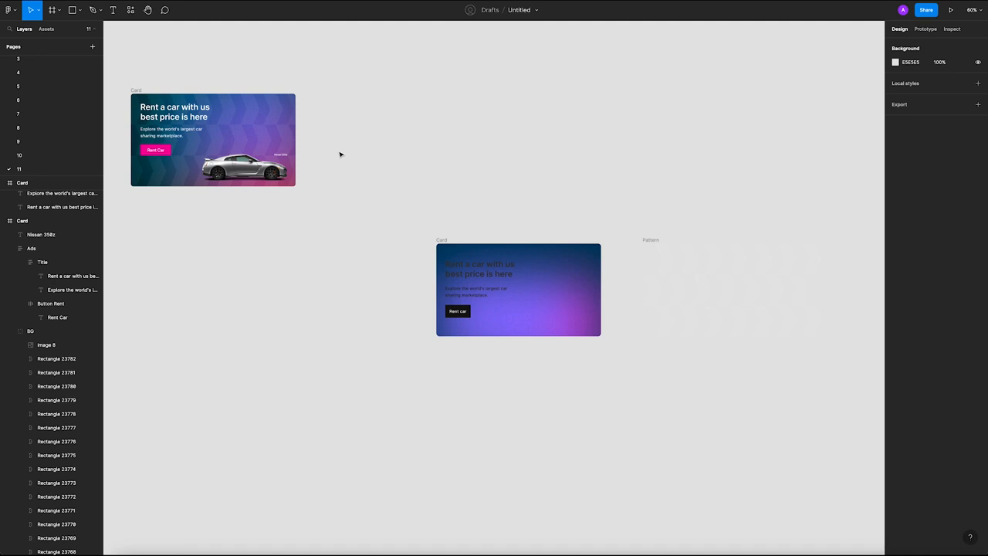
{"action": "scroll", "coordinate": [365, 159], "scroll_direction": "down", "scroll_amount": 2}
{"action": "scroll", "coordinate": [365, 159], "scroll_direction": "right", "scroll_amount": 1}
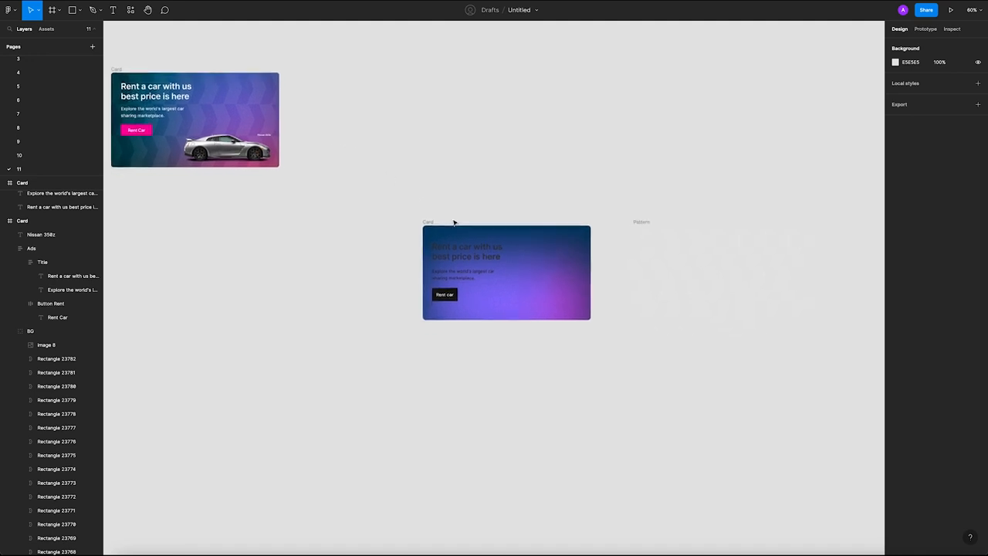
{"action": "scroll", "coordinate": [454, 223], "scroll_direction": "up", "scroll_amount": 3}
{"action": "scroll", "coordinate": [520, 247], "scroll_direction": "down", "scroll_amount": 1}
{"action": "scroll", "coordinate": [520, 247], "scroll_direction": "right", "scroll_amount": 1}
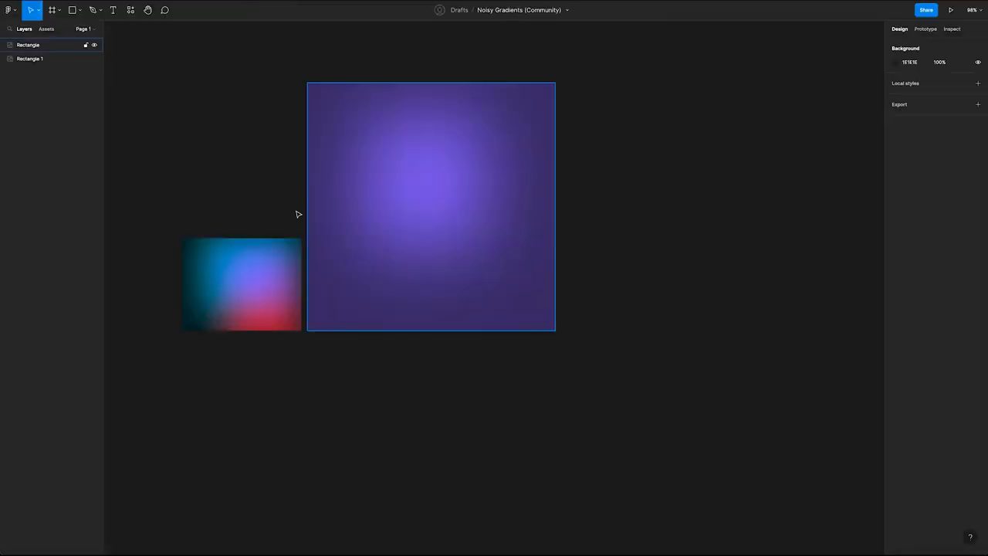
Copy the blue, purple and red gradient rectangle from the Noisy Gradients (Community) file and place it below the card at 640 × 485.
{"action": "left_click", "coordinate": [270, 267]}
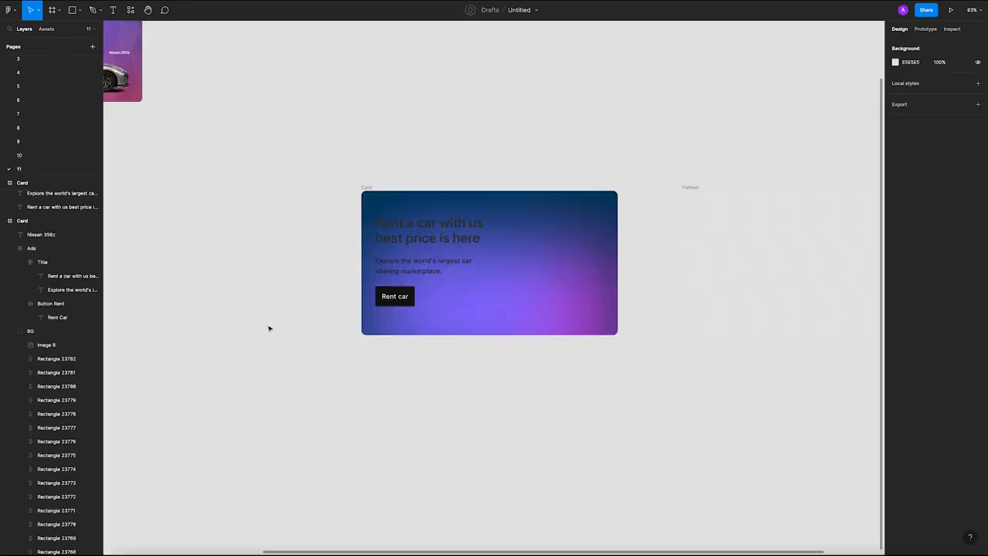
{"action": "key", "text": "ctrl+v"}
{"action": "scroll", "coordinate": [348, 311], "scroll_direction": "down", "scroll_amount": 2}
{"action": "left_click_drag", "start_coordinate": [444, 302], "coordinate": [572, 502]}
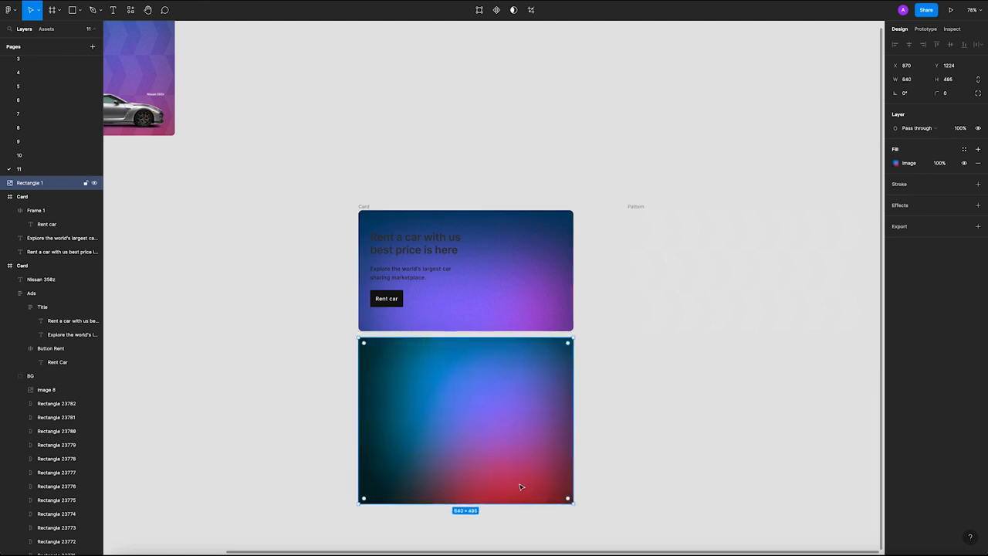
Copy the gradient rectangle's image fill onto the card and hide the card's previous gradient fill.
{"action": "left_click", "coordinate": [619, 399]}
{"action": "left_click", "coordinate": [540, 304]}
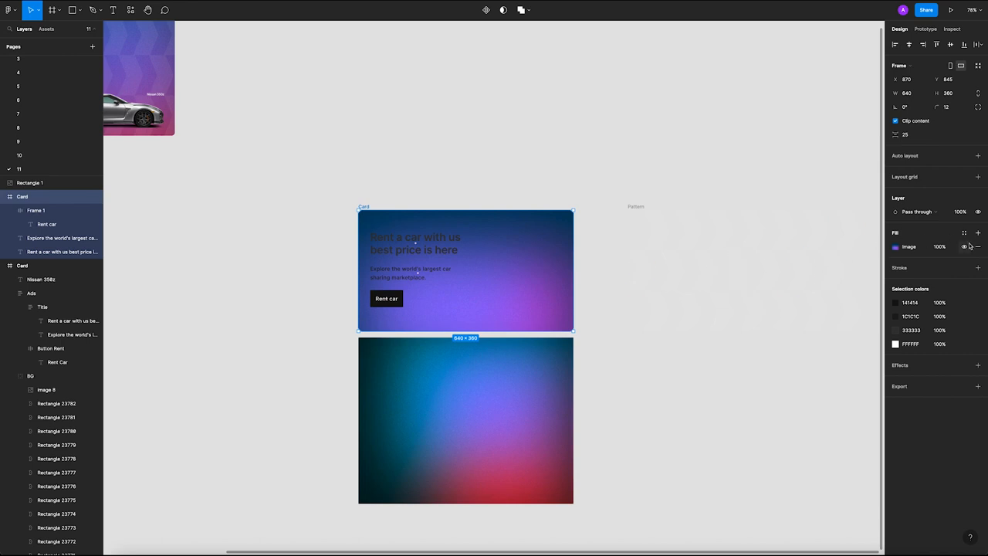
{"action": "left_click", "coordinate": [494, 403]}
{"action": "left_click", "coordinate": [902, 164]}
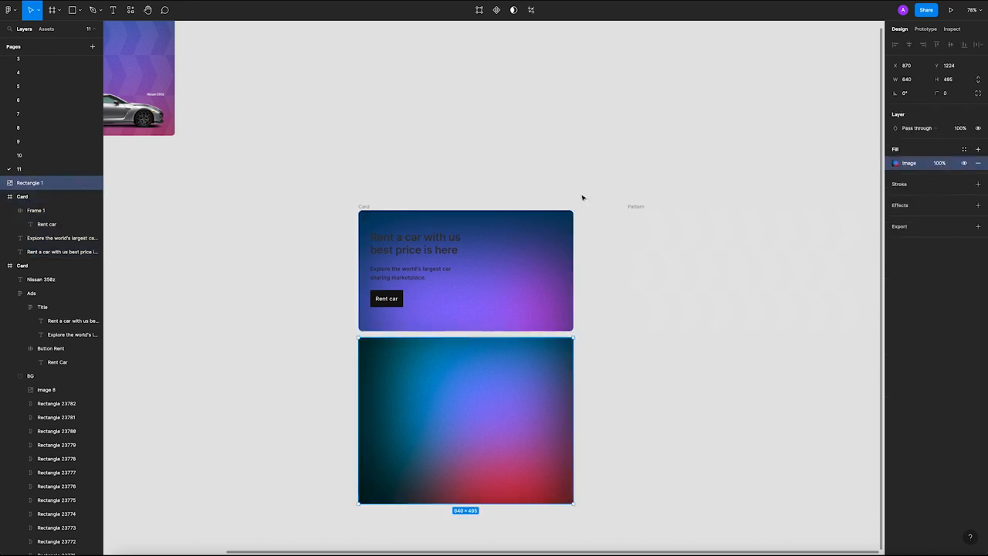
{"action": "left_click", "coordinate": [547, 276]}
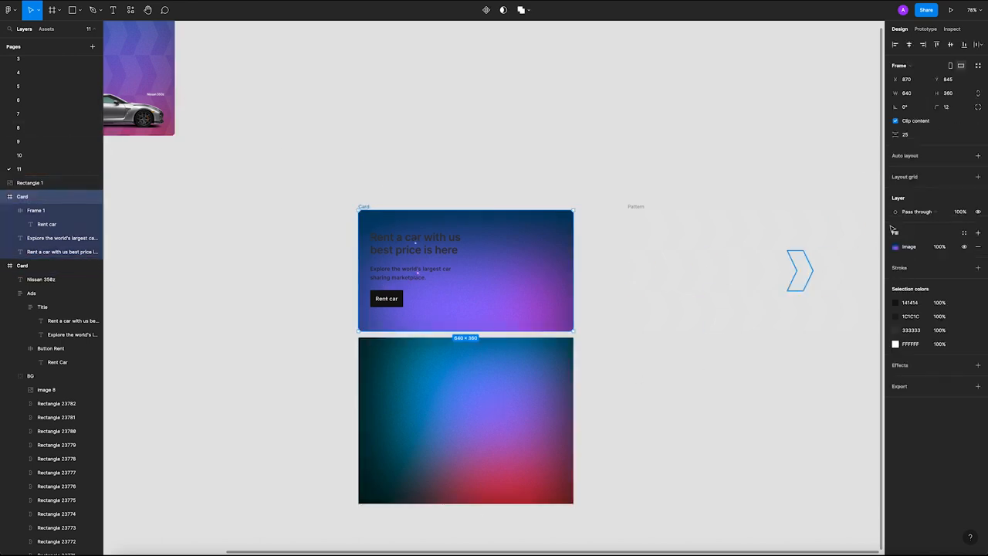
{"action": "key", "text": "ctrl+v"}
{"action": "left_click", "coordinate": [963, 262]}
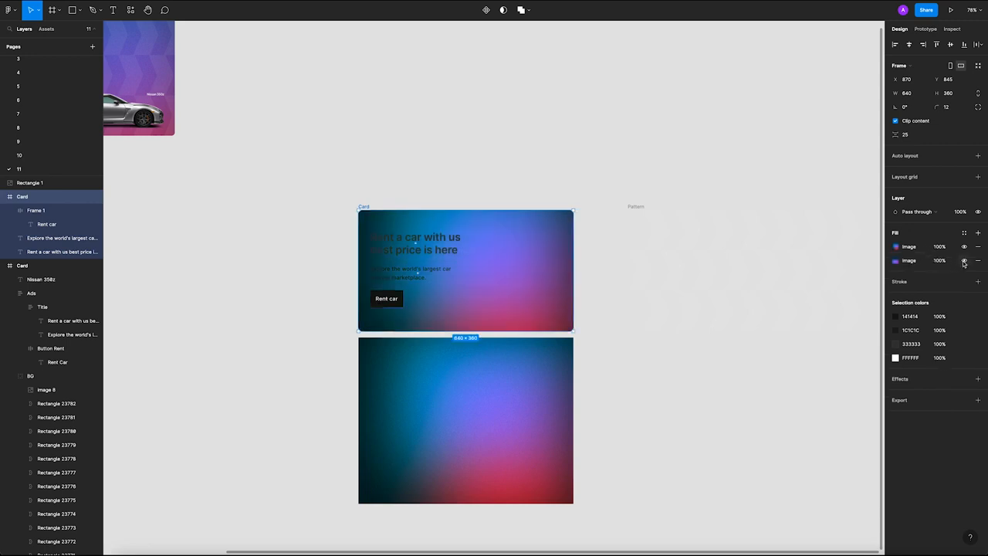
Delete the gradient rectangle below the card.
{"action": "left_click", "coordinate": [493, 384]}
{"action": "key", "text": "Delete"}
{"action": "scroll", "coordinate": [492, 384], "scroll_direction": "down", "scroll_amount": 2}
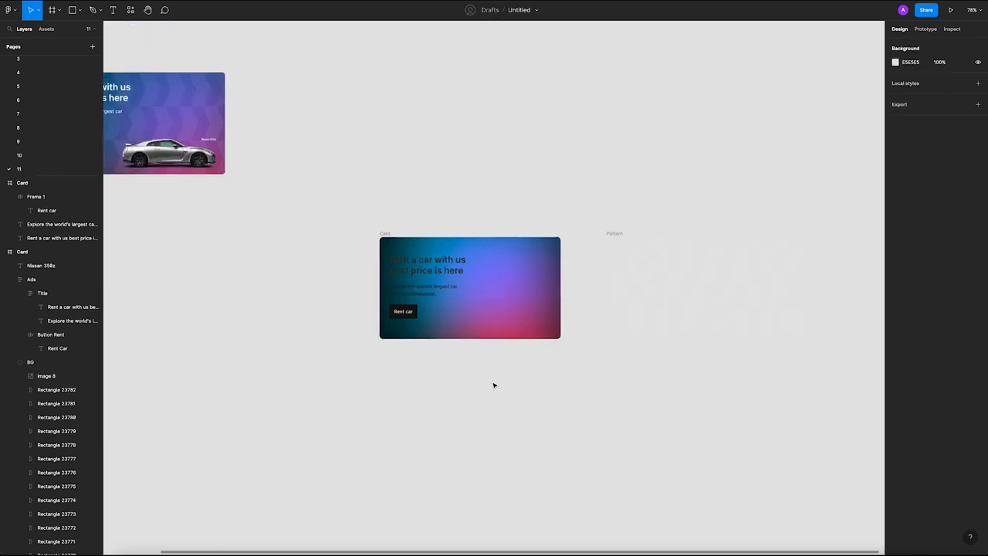
{"action": "scroll", "coordinate": [421, 389], "scroll_direction": "left", "scroll_amount": 3}
{"action": "scroll", "coordinate": [389, 378], "scroll_direction": "right", "scroll_amount": 1}
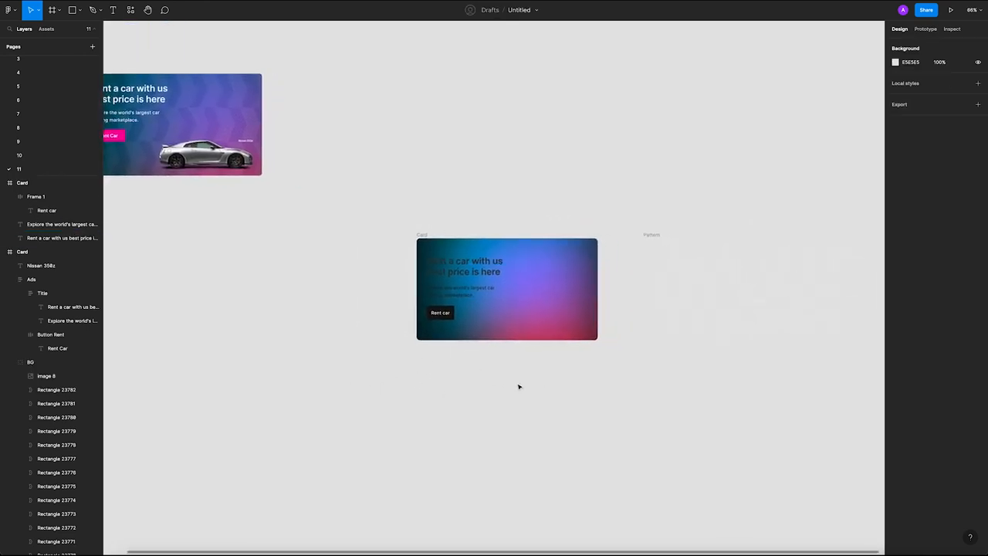
Change the colour of the description text "Explore the world's largest car sharing marketplace." to white.
{"action": "scroll", "coordinate": [514, 378], "scroll_direction": "up", "scroll_amount": 5}
{"action": "scroll", "coordinate": [488, 373], "scroll_direction": "right", "scroll_amount": 1}
{"action": "left_click", "coordinate": [381, 179]}
{"action": "left_click", "coordinate": [368, 217], "text": "shift"}
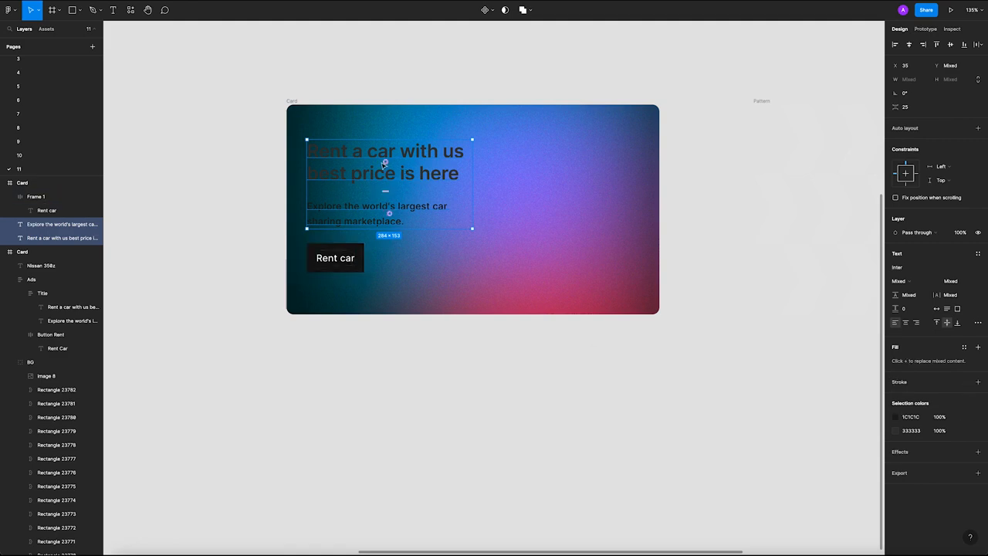
{"action": "left_click", "coordinate": [897, 418]}
{"action": "left_click_drag", "start_coordinate": [820, 376], "coordinate": [757, 311]}
{"action": "left_click", "coordinate": [670, 367]}
Set the fill of the heading "Rent a car with us best price is here" to white, FFFFFF.
{"action": "left_click", "coordinate": [401, 169]}
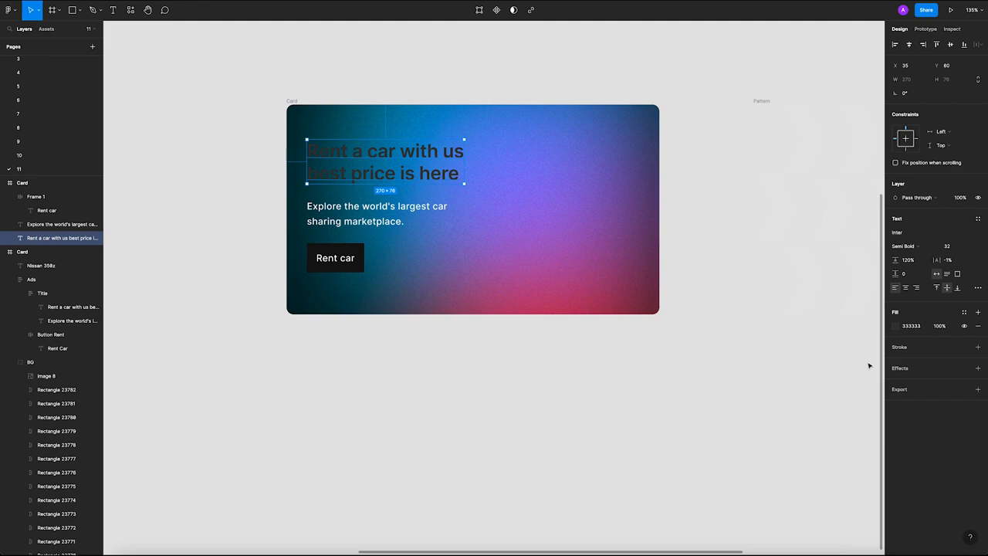
{"action": "left_click", "coordinate": [895, 327]}
{"action": "left_click_drag", "start_coordinate": [826, 364], "coordinate": [776, 331]}
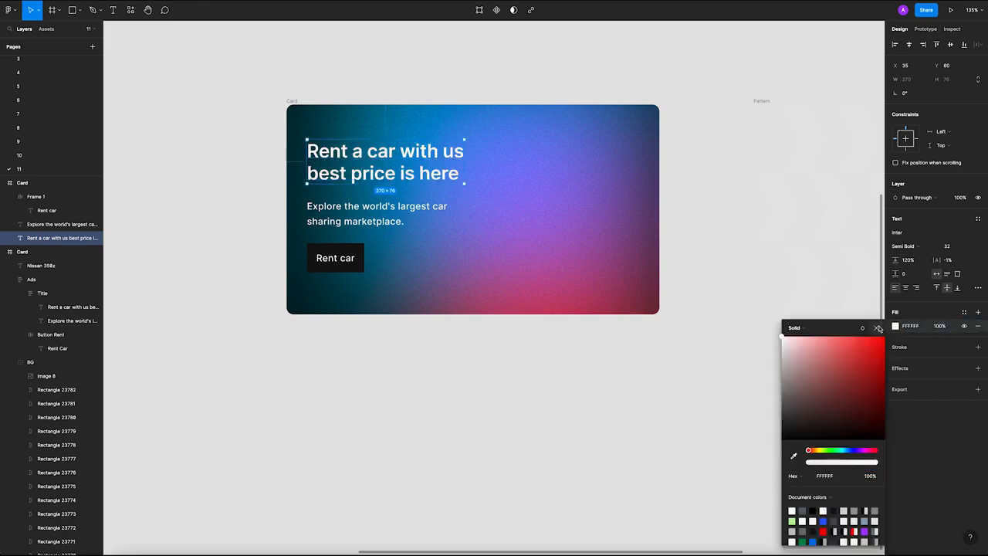
{"action": "left_click", "coordinate": [877, 328]}
{"action": "left_click", "coordinate": [710, 331]}
{"action": "left_click", "coordinate": [368, 214]}
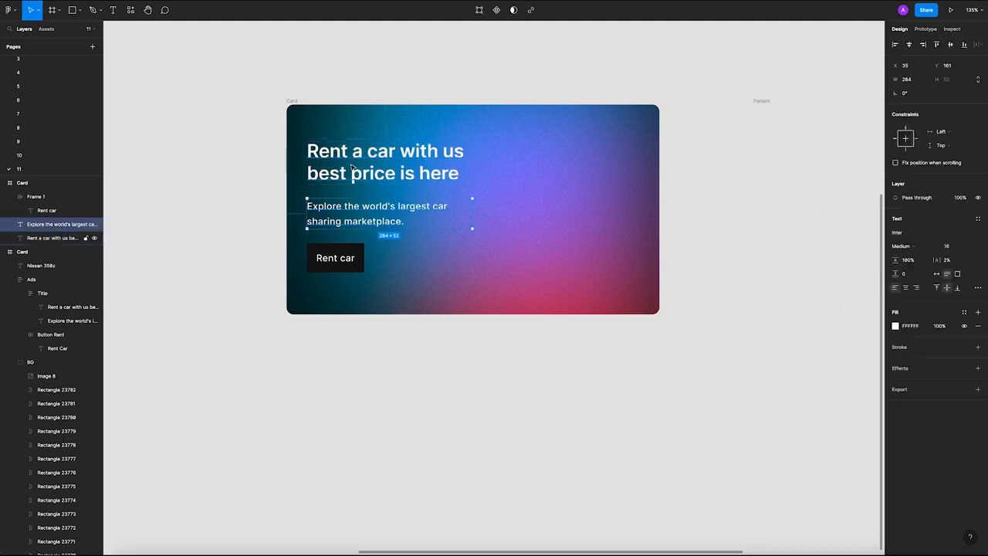
{"action": "left_click", "coordinate": [354, 168], "text": "shift"}
{"action": "left_click", "coordinate": [361, 250], "text": "shift"}
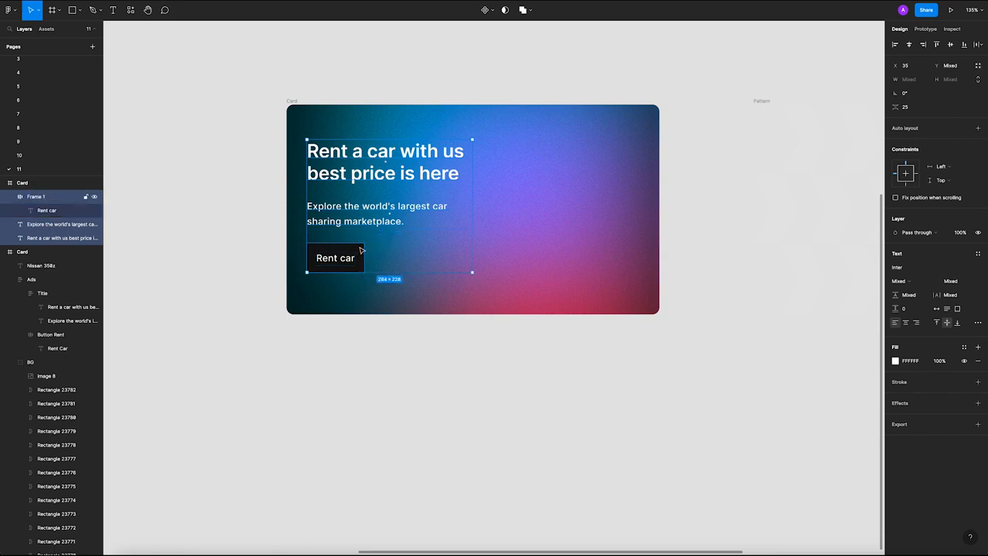
{"action": "left_click", "coordinate": [427, 327]}
Give the Rent car button a corner radius of 4.
{"action": "left_click", "coordinate": [362, 252]}
{"action": "left_click", "coordinate": [895, 134]}
{"action": "left_click", "coordinate": [937, 122]}
{"action": "left_click", "coordinate": [945, 123]}
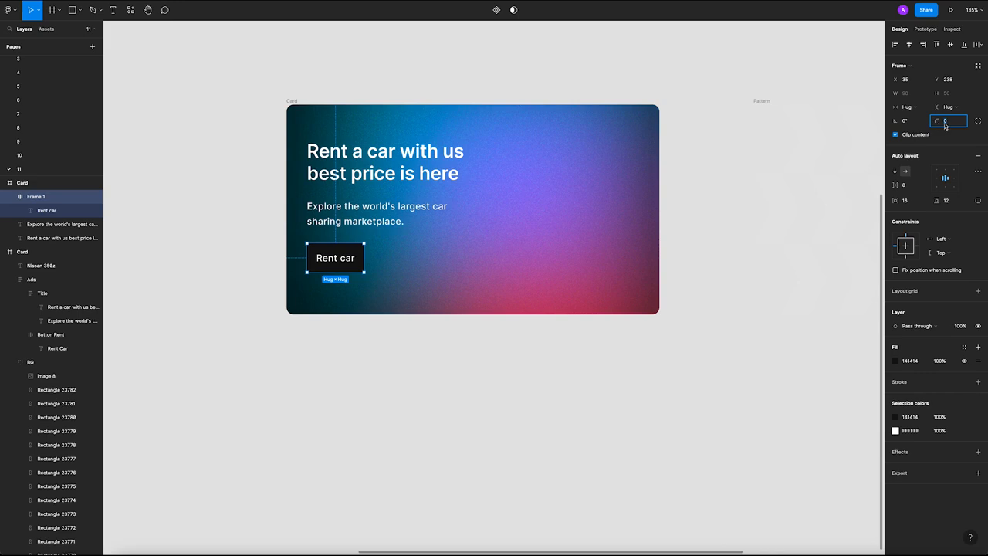
{"action": "left_click", "coordinate": [528, 338]}
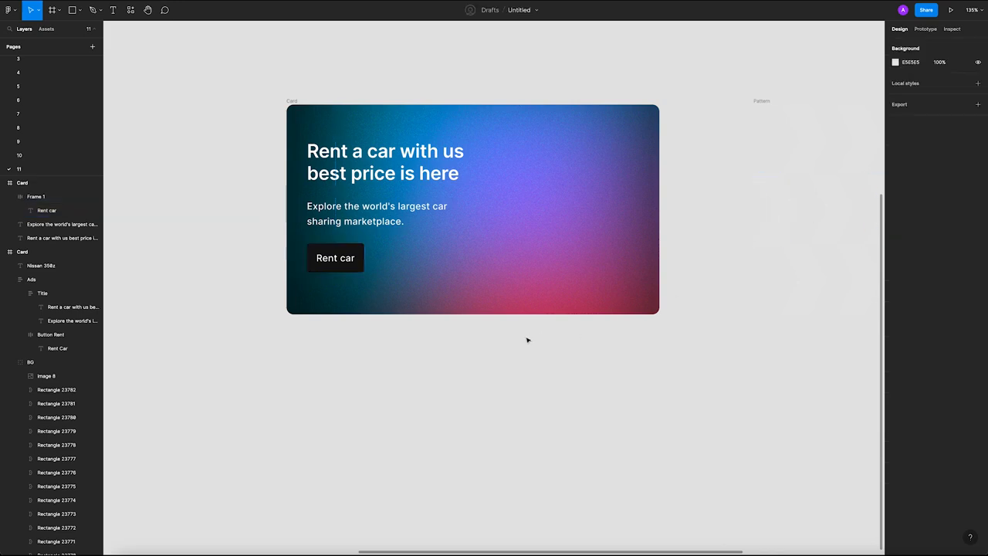
Sample the card's lower gradient as the Rent car button's fill, then adjust it to the magenta C833B9.
{"action": "left_click", "coordinate": [359, 252]}
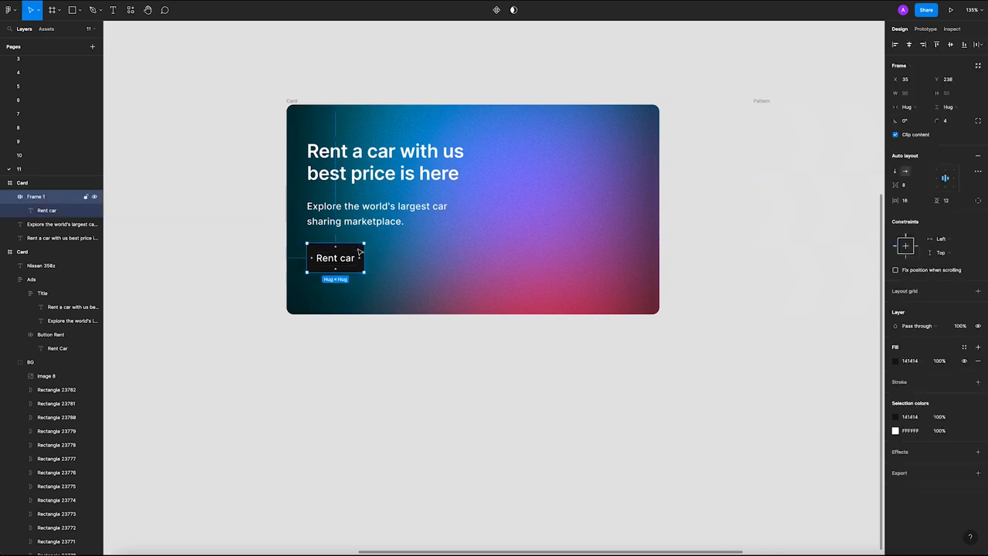
{"action": "key", "text": "i"}
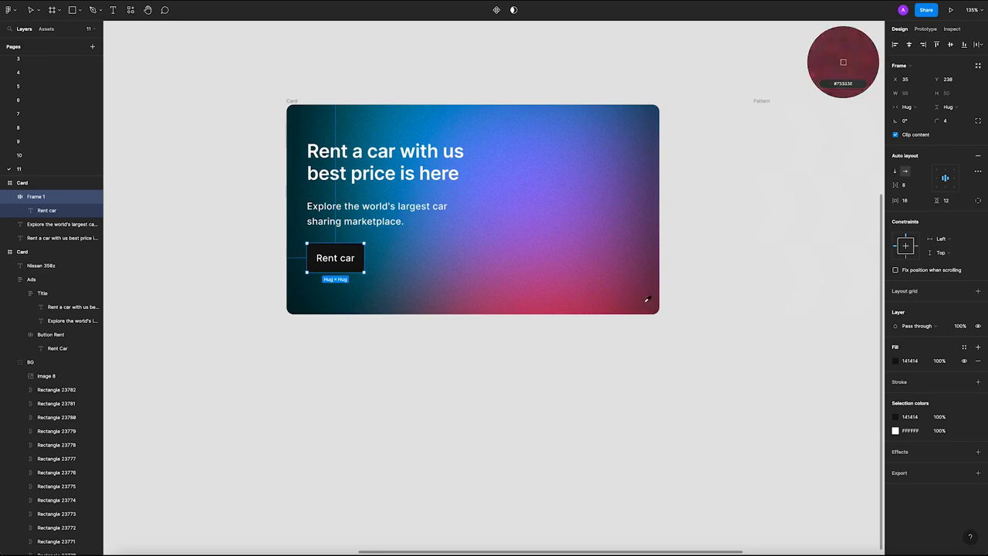
{"action": "left_click", "coordinate": [599, 296]}
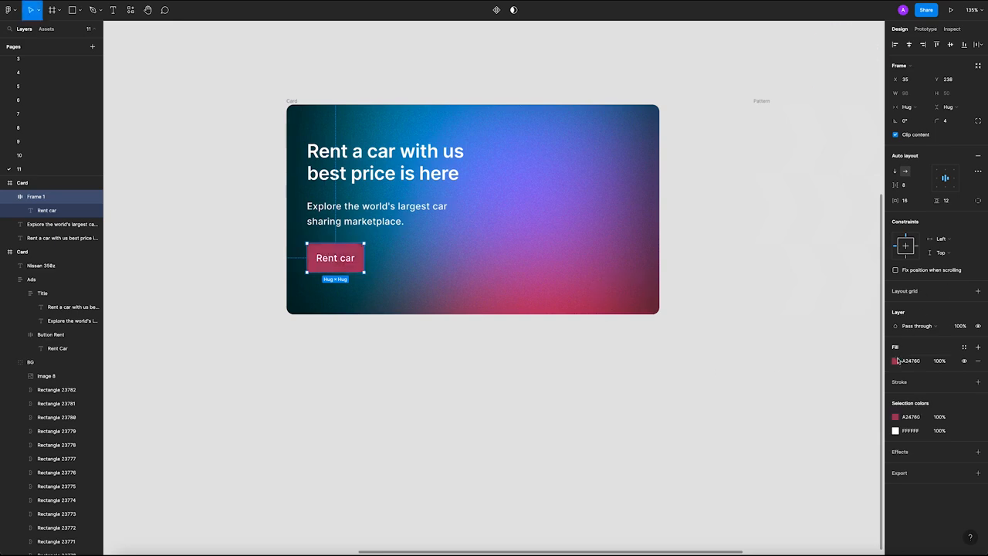
{"action": "left_click", "coordinate": [896, 360]}
{"action": "left_click_drag", "start_coordinate": [871, 454], "coordinate": [865, 456]}
{"action": "left_click_drag", "start_coordinate": [839, 377], "coordinate": [859, 366]}
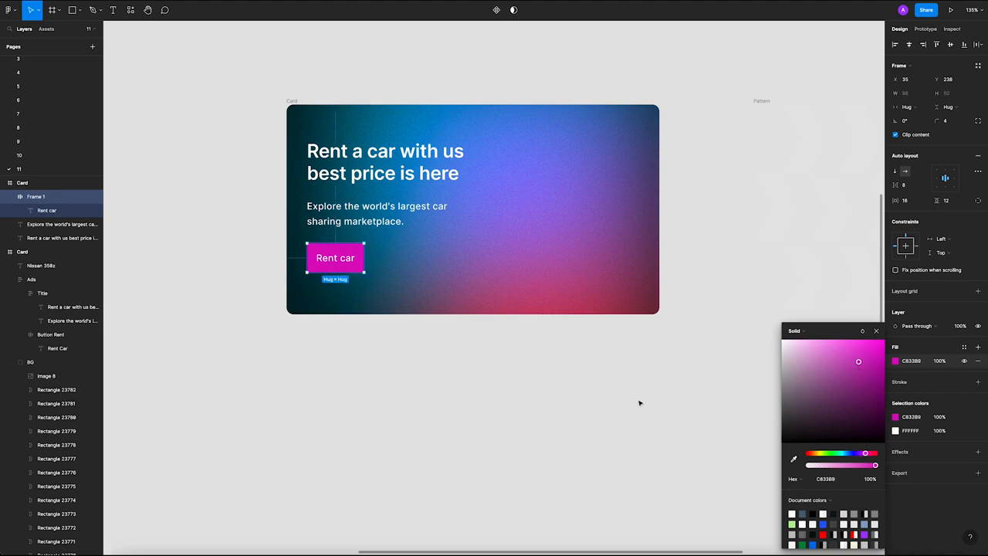
{"action": "left_click", "coordinate": [640, 401]}
{"action": "left_click", "coordinate": [351, 162]}
{"action": "left_click", "coordinate": [359, 216], "text": "shift"}
{"action": "left_click", "coordinate": [343, 252], "text": "shift"}
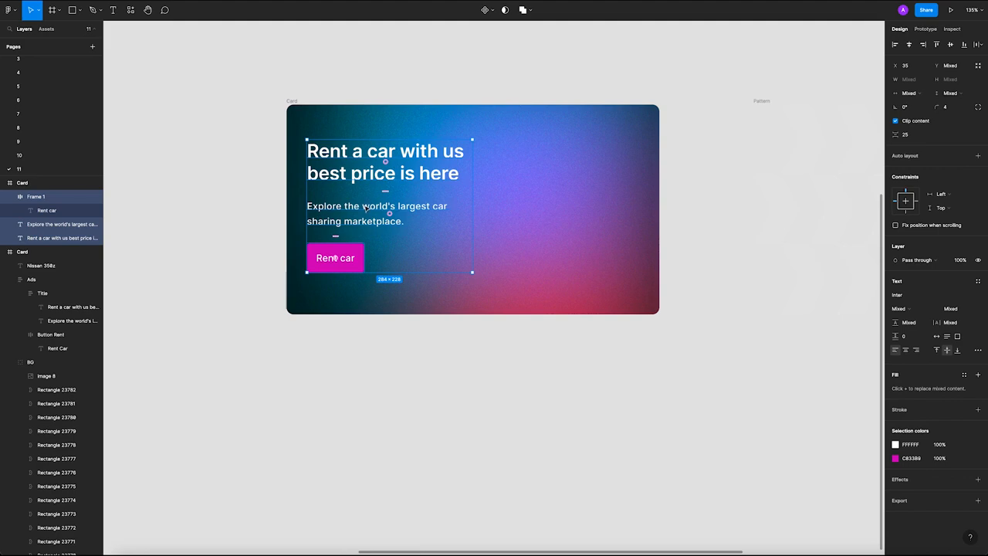
{"action": "left_click", "coordinate": [334, 258], "text": "shift"}
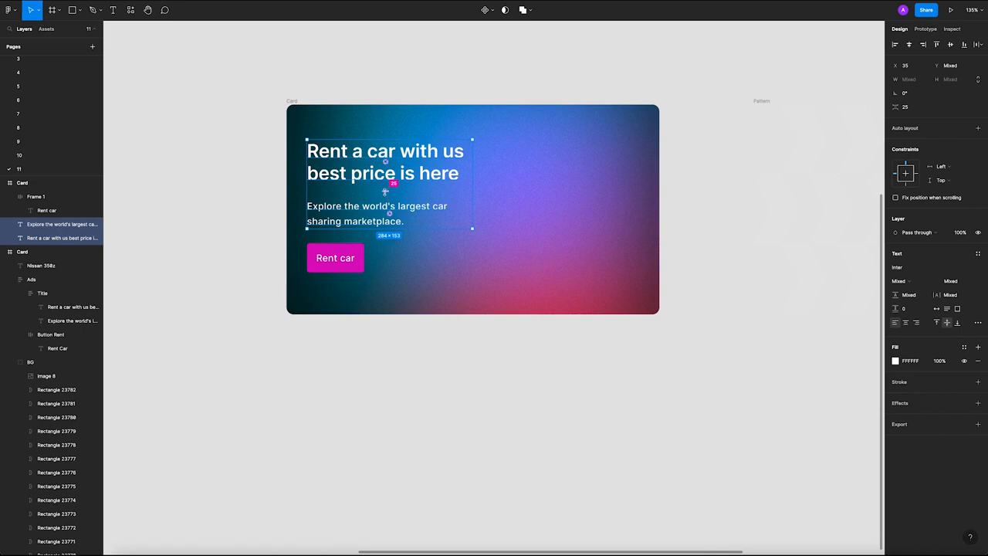
{"action": "left_click", "coordinate": [292, 193]}
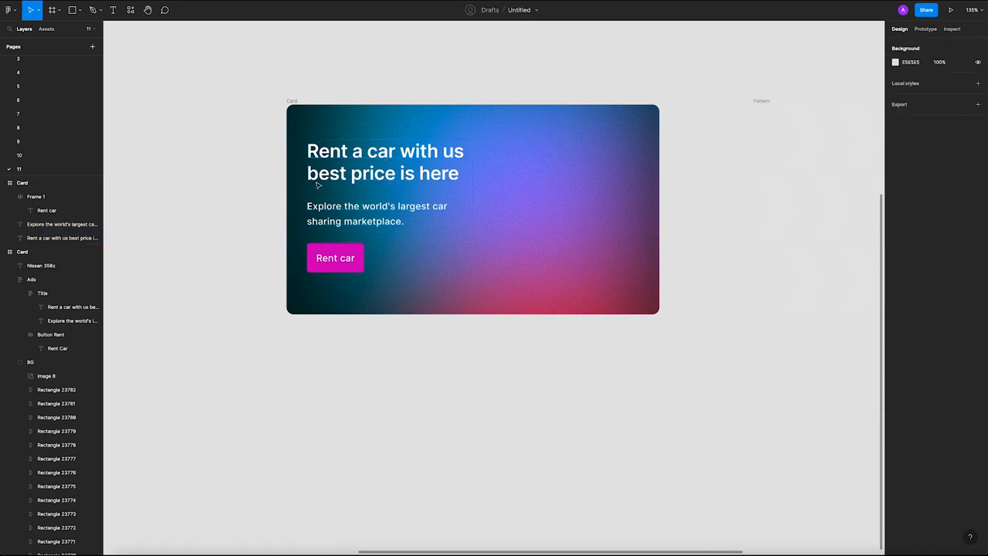
{"action": "scroll", "coordinate": [497, 193], "scroll_direction": "down", "scroll_amount": 3}
{"action": "scroll", "coordinate": [443, 206], "scroll_direction": "up", "scroll_amount": 3}
Combine the heading and description text in a vertical auto layout with a spacing of 16.
{"action": "left_click", "coordinate": [356, 167]}
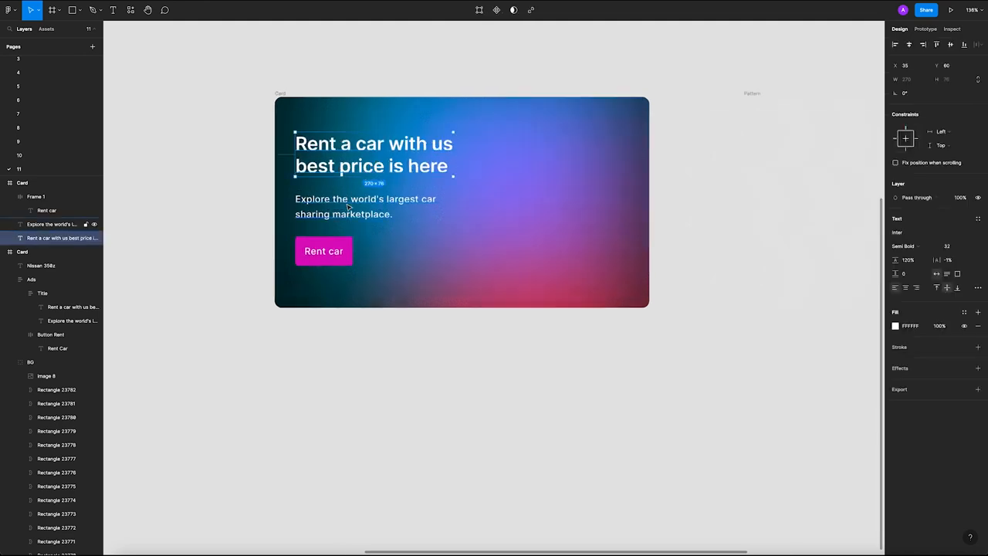
{"action": "left_click", "coordinate": [346, 210], "text": "shift"}
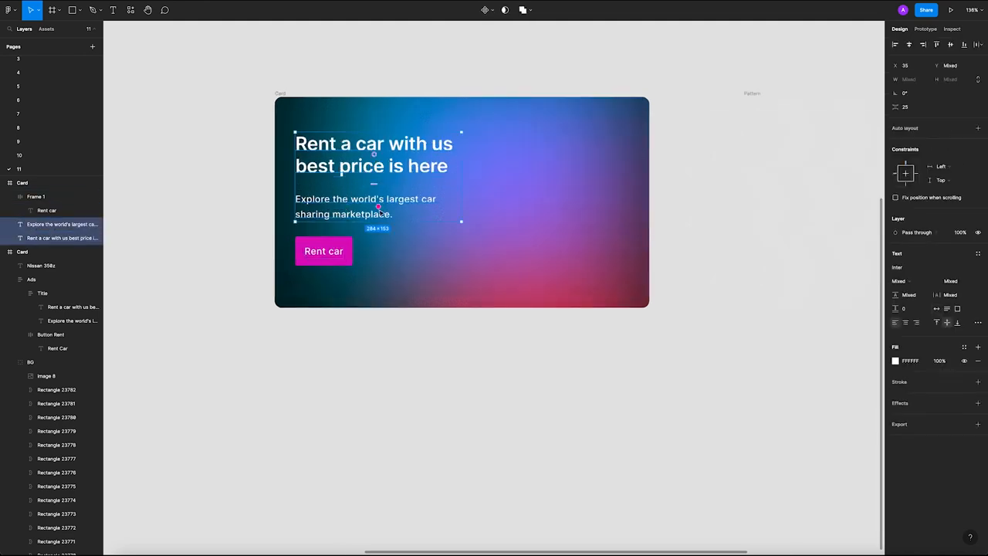
{"action": "right_click", "coordinate": [371, 202]}
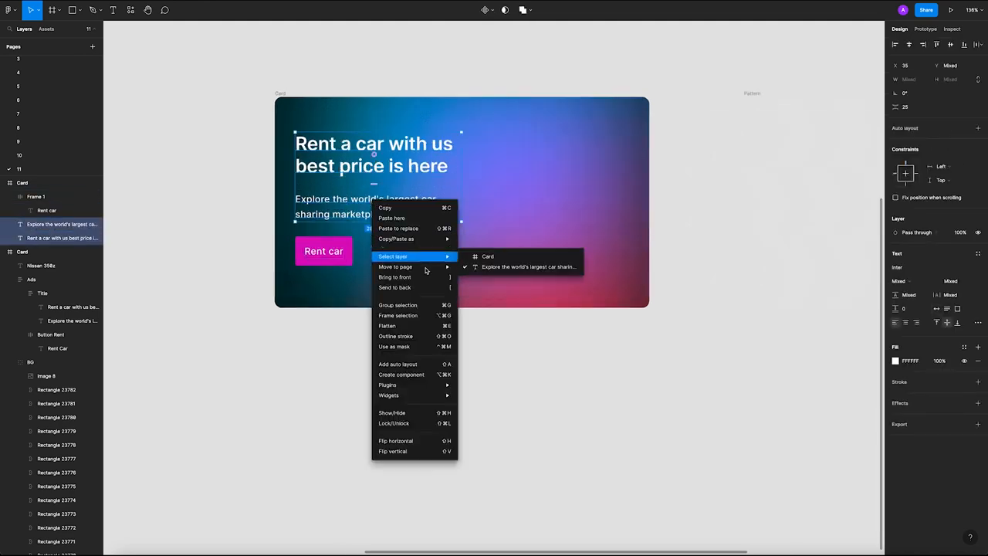
{"action": "left_click", "coordinate": [414, 364]}
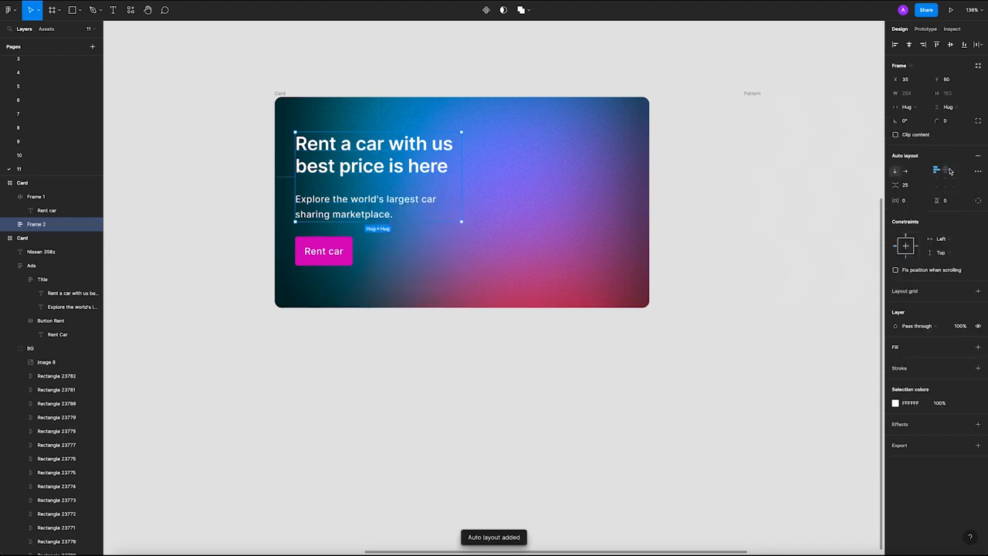
{"action": "left_click", "coordinate": [908, 186]}
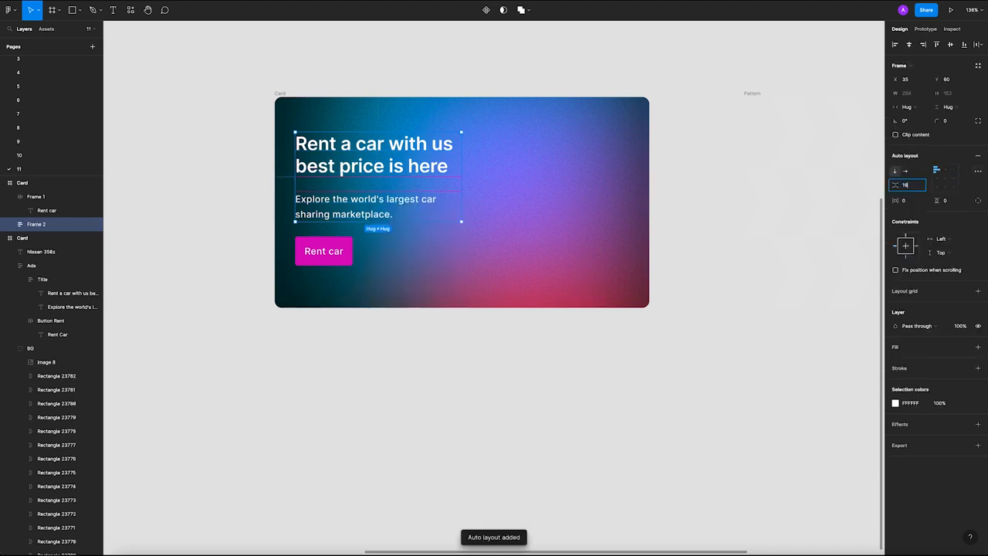
{"action": "type", "text": "16"}
{"action": "key", "text": "Return"}
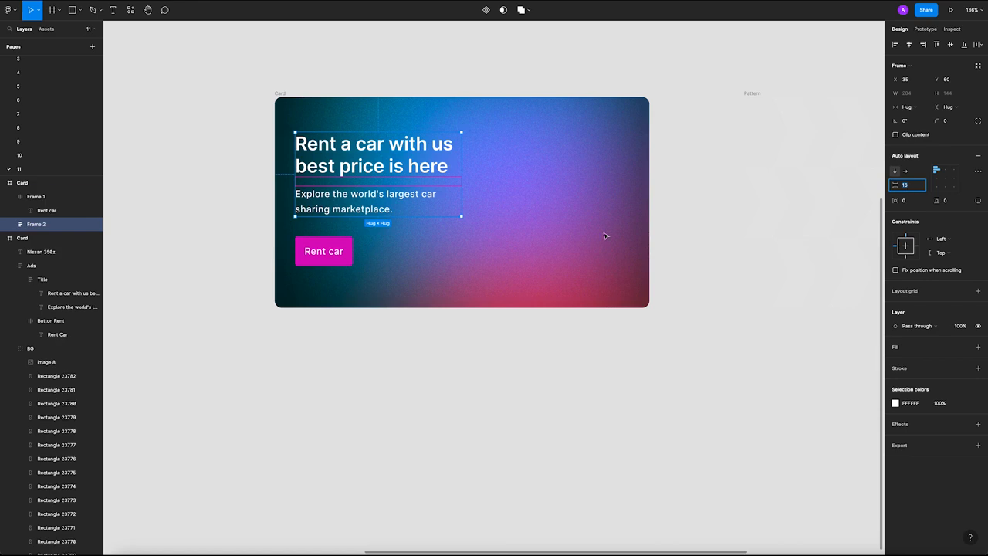
Combine the text frame and the Rent car button in a vertical auto layout with a spacing of 32.
{"action": "left_click", "coordinate": [230, 232]}
{"action": "left_click", "coordinate": [355, 177]}
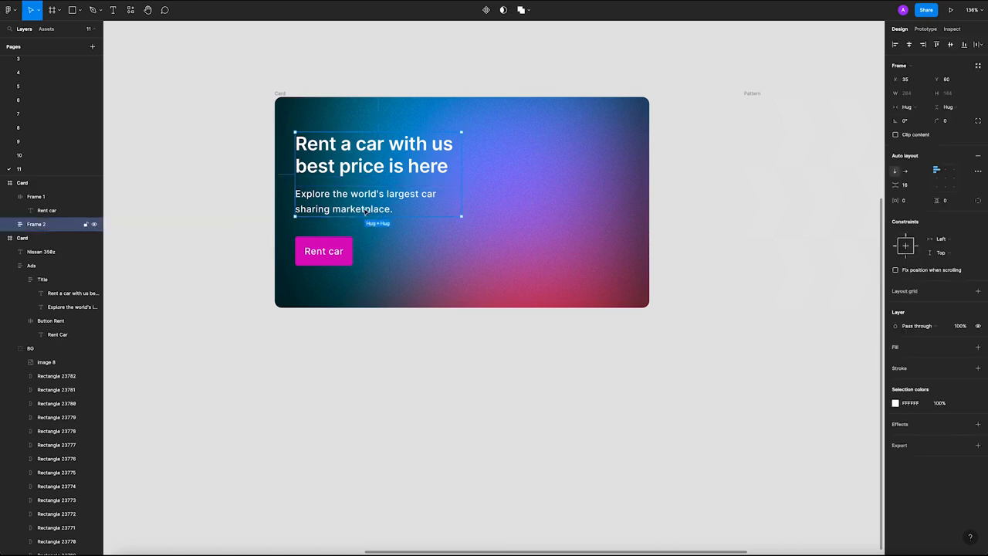
{"action": "left_click", "coordinate": [346, 250], "text": "shift"}
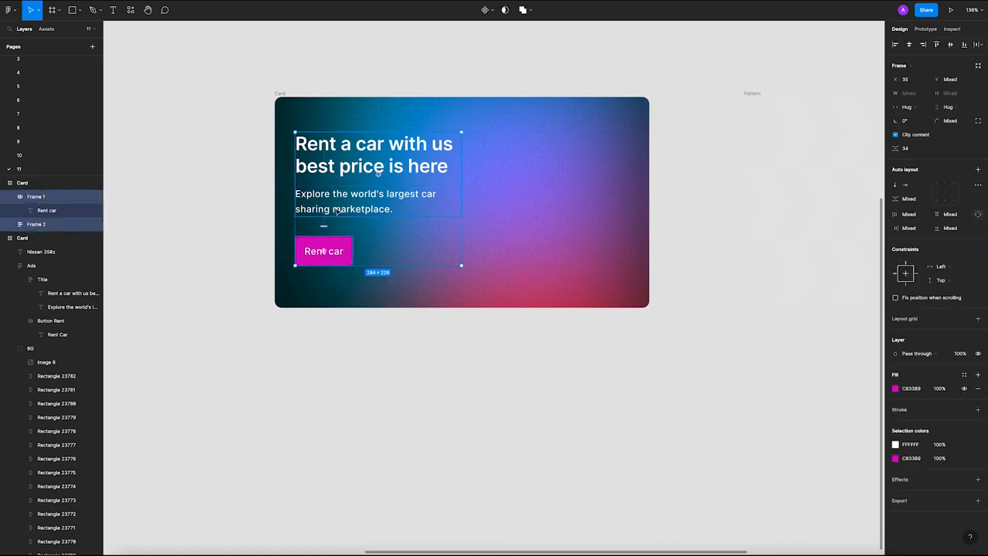
{"action": "right_click", "coordinate": [337, 211]}
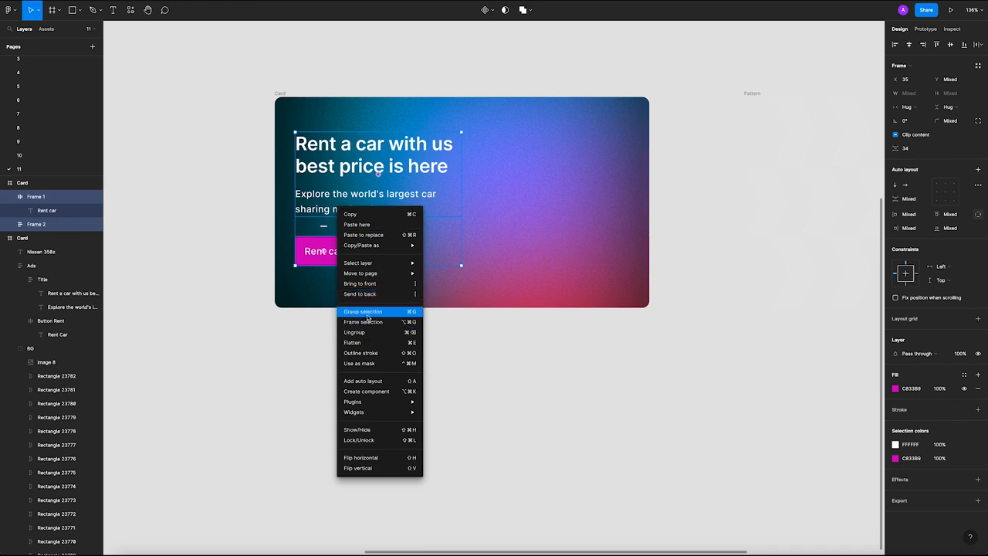
{"action": "left_click", "coordinate": [367, 380]}
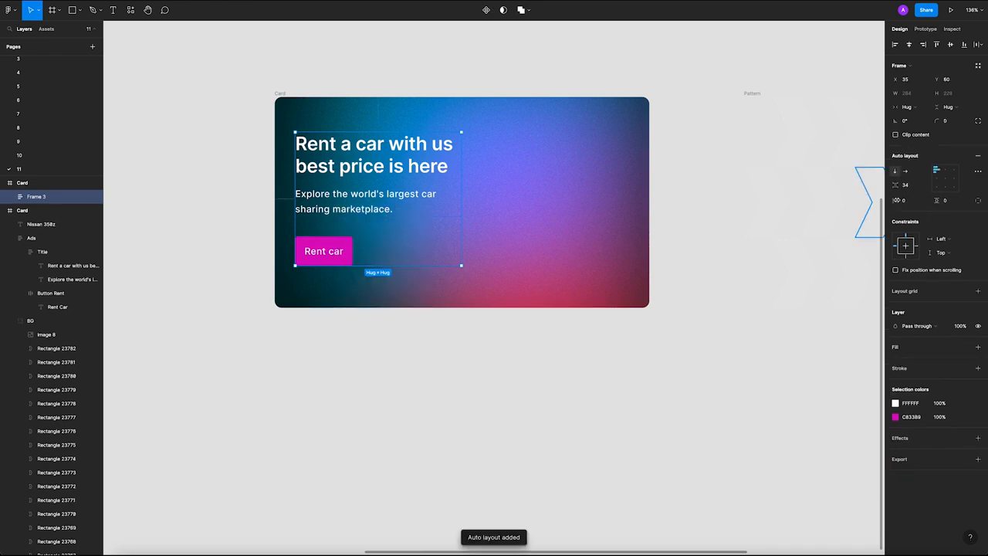
{"action": "left_click", "coordinate": [916, 186]}
{"action": "type", "text": "32"}
{"action": "key", "text": "Return"}
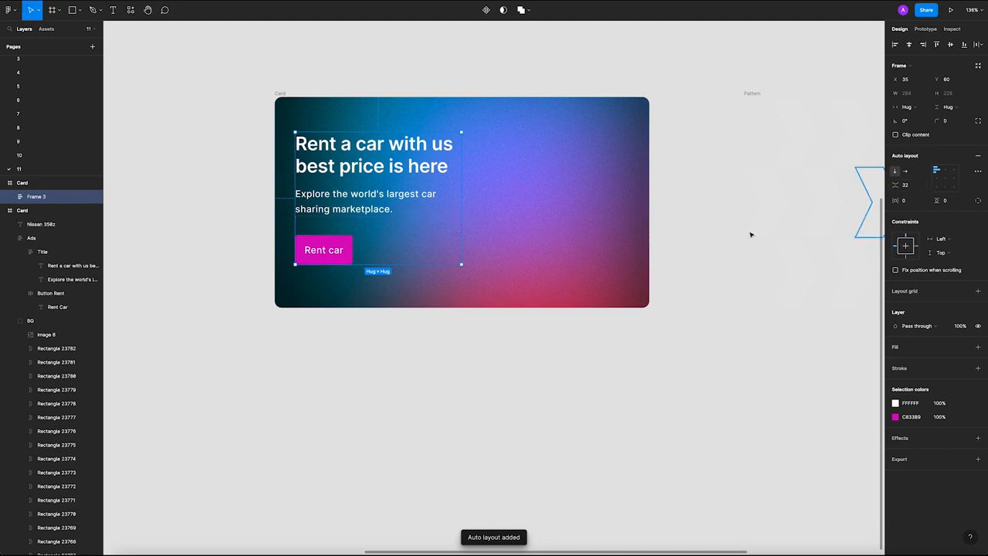
Expand the new auto layout's layers and rename the frame holding the heading and description as Text.
{"action": "left_click", "coordinate": [290, 160]}
{"action": "left_click", "coordinate": [36, 197]}
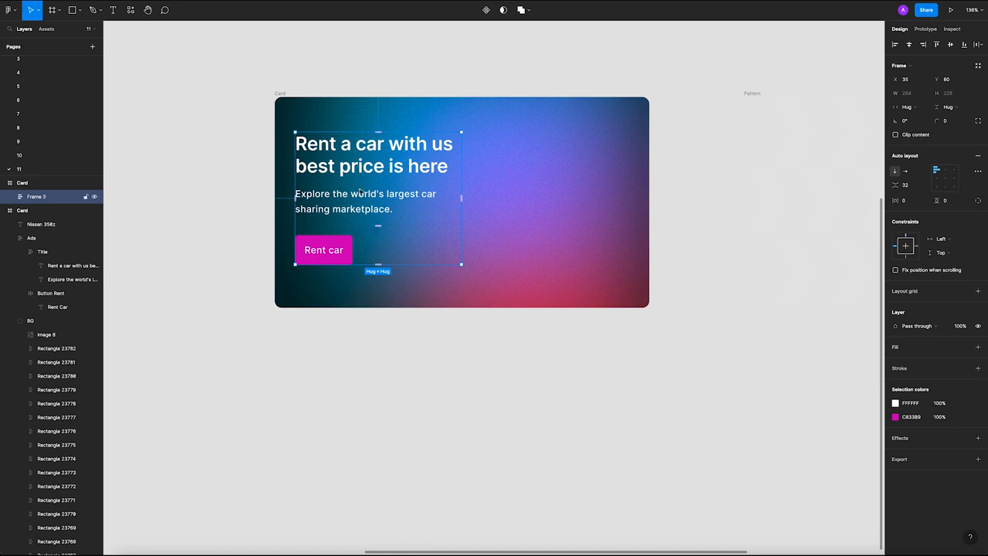
{"action": "key", "text": "Return"}
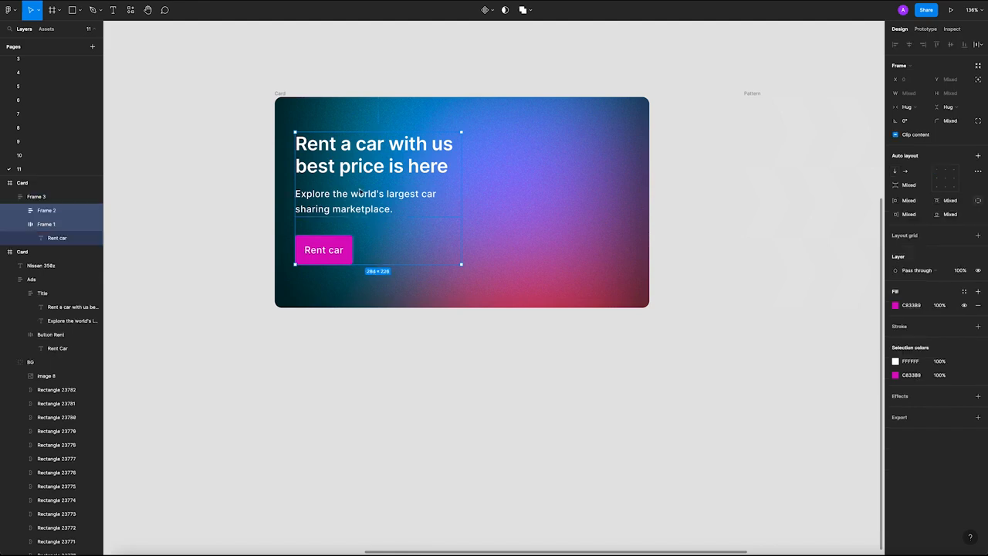
{"action": "key", "text": "Return"}
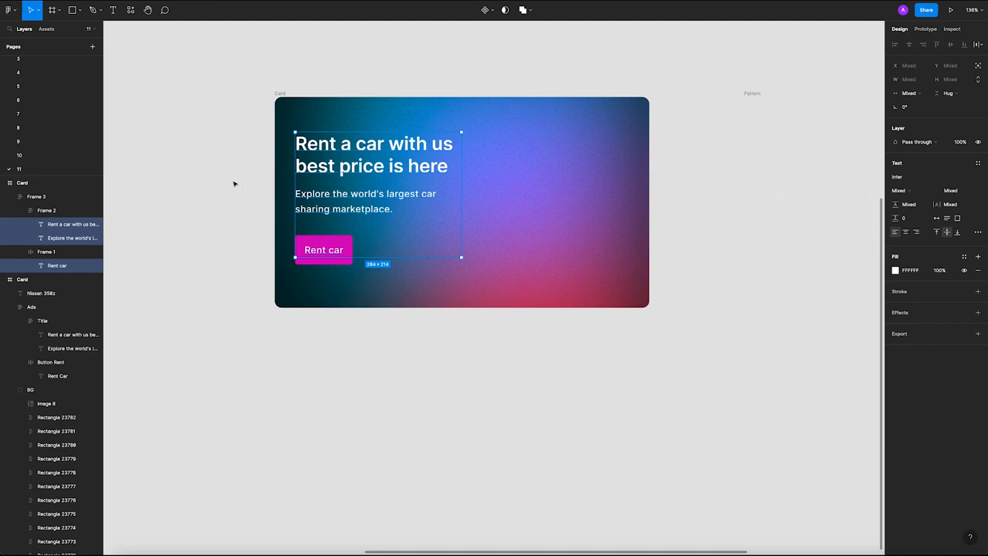
{"action": "left_click", "coordinate": [194, 220]}
{"action": "left_click", "coordinate": [48, 211]}
{"action": "double_click", "coordinate": [52, 213]}
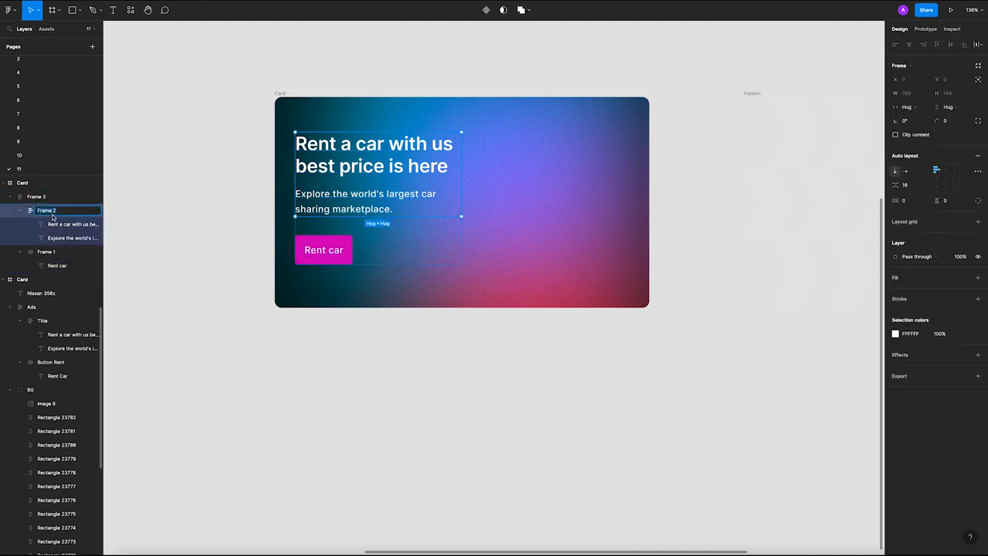
{"action": "type", "text": "Co"}
{"action": "type", "text": "xt"}
{"action": "key", "text": "Return"}
Rename the Rent car button's frame as Btn.
{"action": "left_click", "coordinate": [31, 197]}
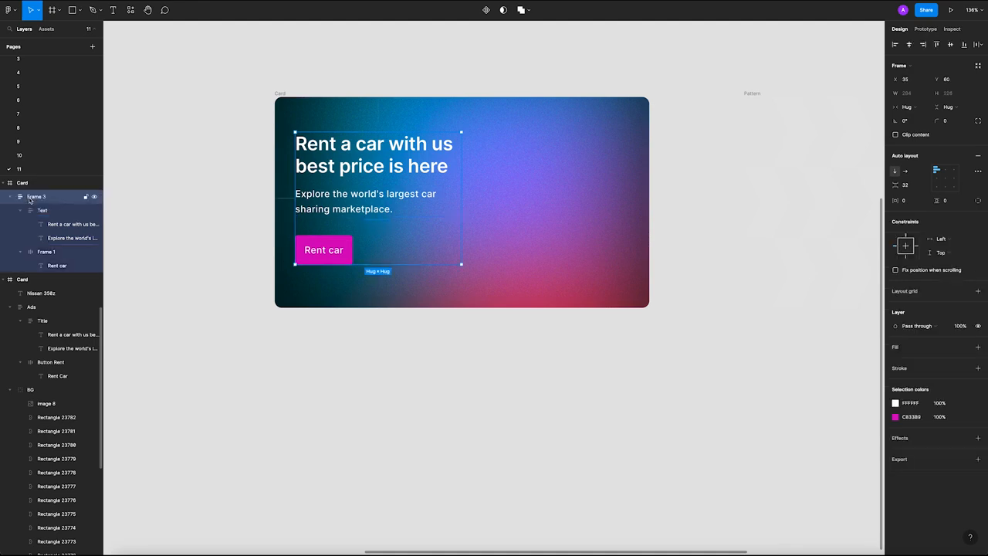
{"action": "double_click", "coordinate": [44, 253]}
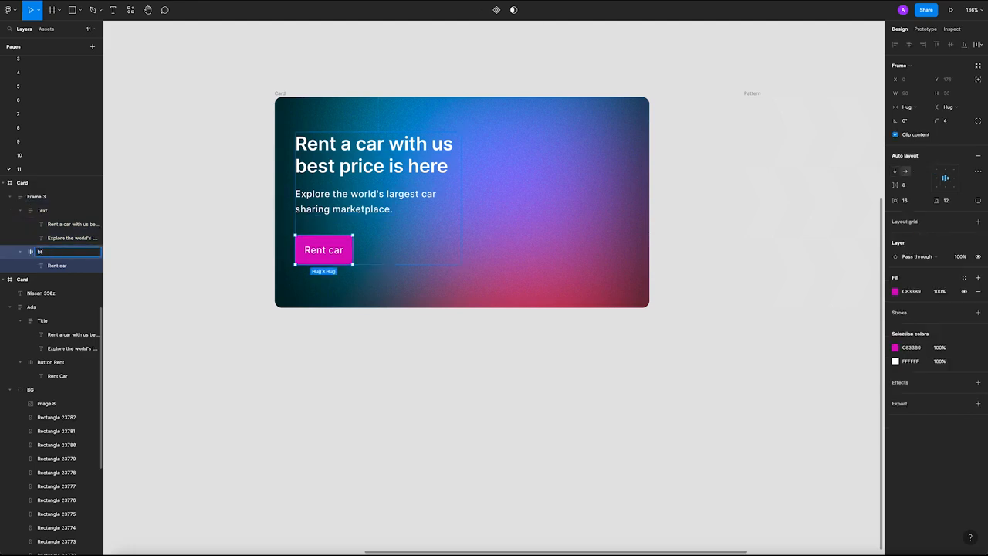
{"action": "type", "text": "Btn"}
{"action": "key", "text": "Return"}
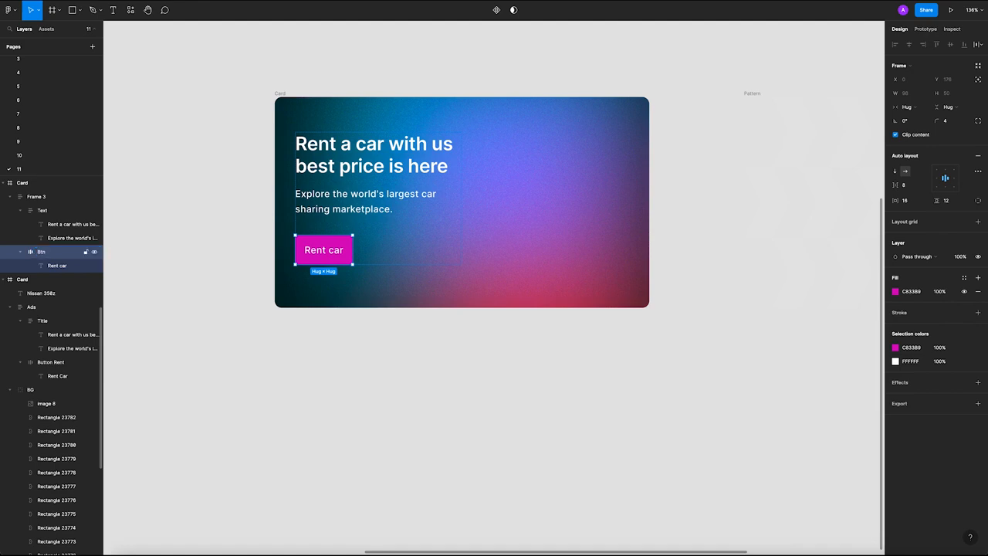
Rename the outer auto layout frame as Content and collapse its layers.
{"action": "left_click", "coordinate": [37, 198]}
{"action": "double_click", "coordinate": [37, 197]}
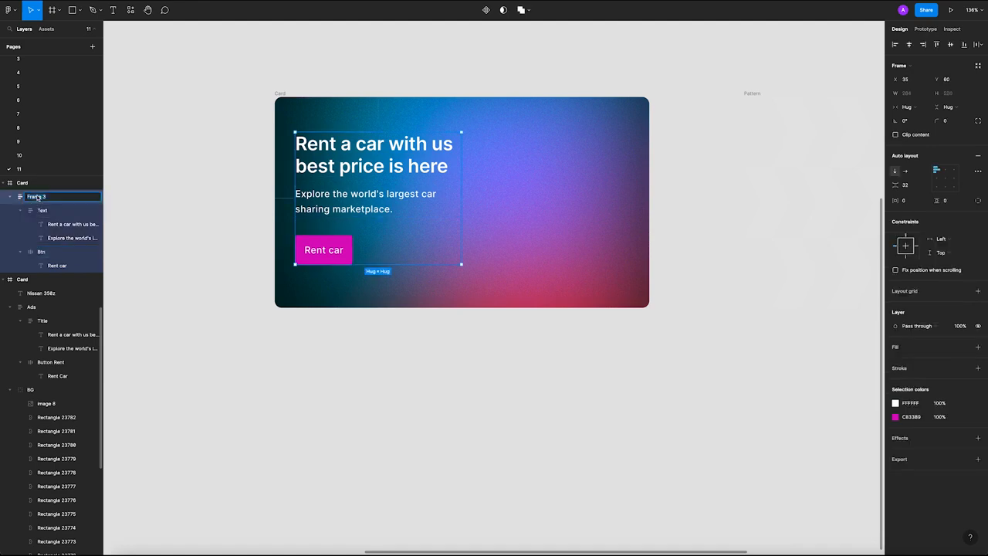
{"action": "type", "text": "Content"}
{"action": "key", "text": "Return"}
{"action": "left_click", "coordinate": [11, 197]}
{"action": "left_click", "coordinate": [121, 214]}
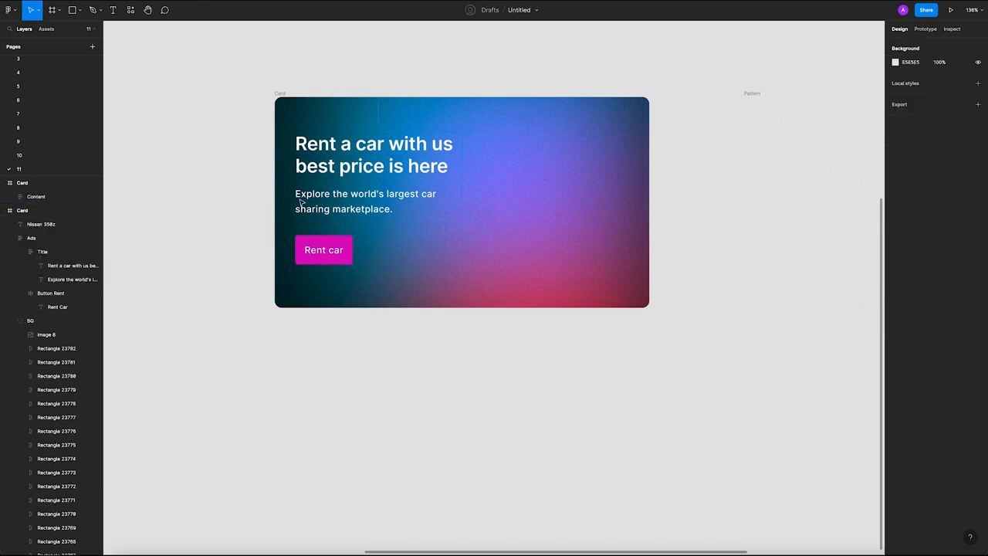
Position the Content frame at X 32, Y 32 inside the card.
{"action": "left_click_drag", "start_coordinate": [364, 169], "coordinate": [361, 153]}
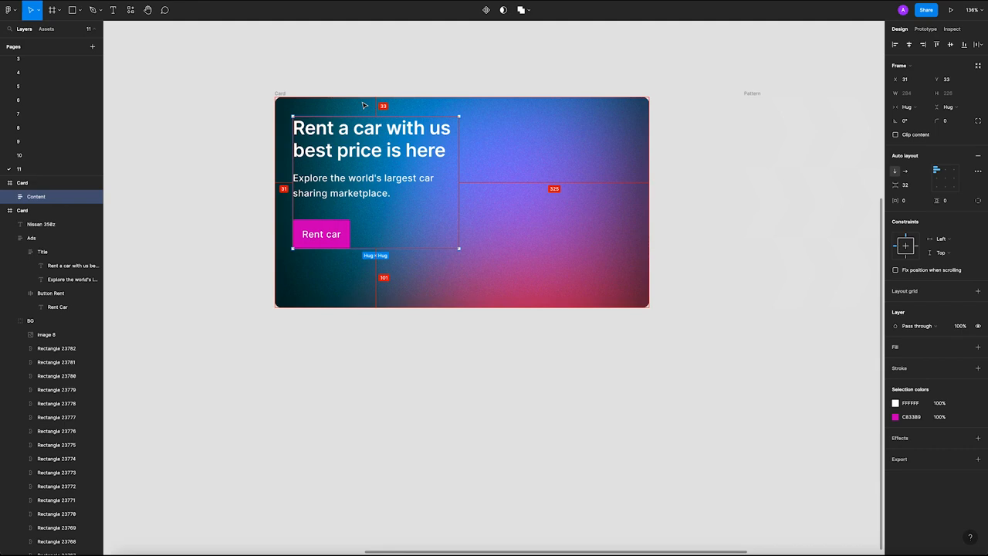
{"action": "key", "text": "Right"}
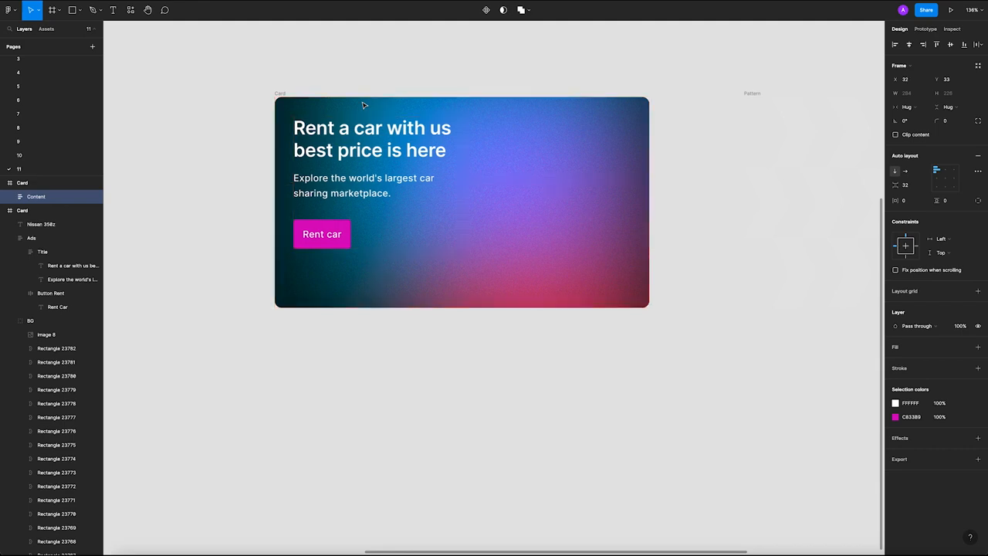
{"action": "key", "text": "Up"}
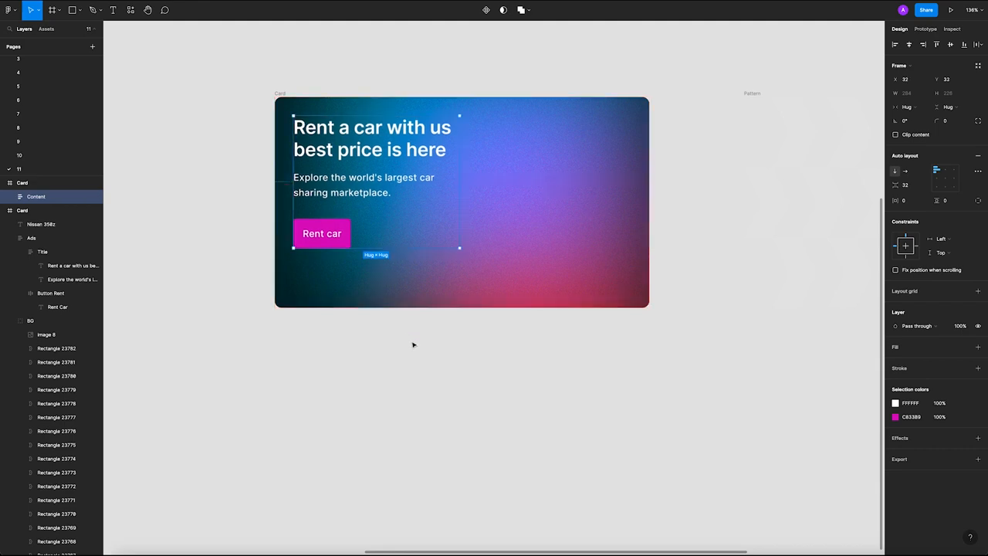
{"action": "left_click", "coordinate": [412, 344]}
Move the Pattern frame of translucent chevrons onto the new card so it is nested inside it.
{"action": "scroll", "coordinate": [483, 360], "scroll_direction": "down", "scroll_amount": 5}
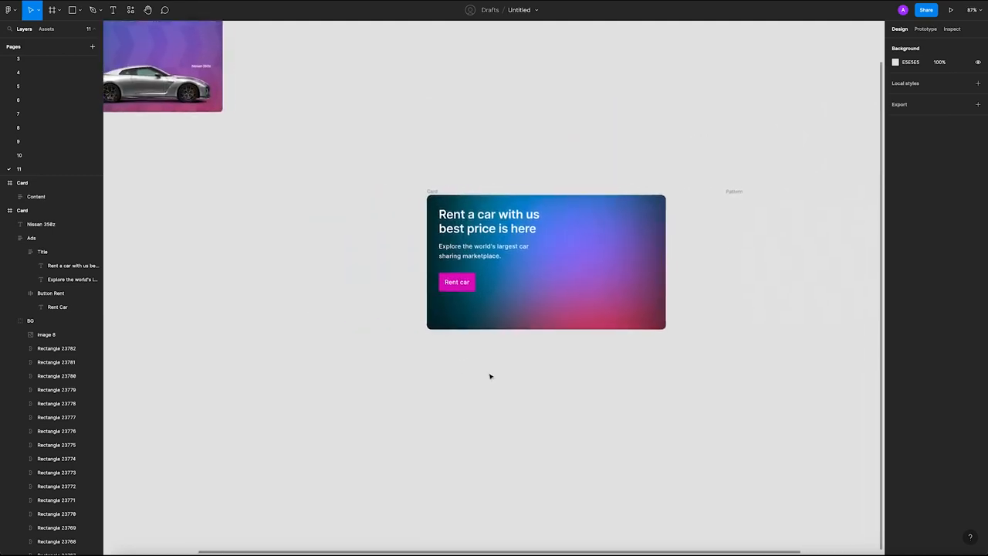
{"action": "scroll", "coordinate": [486, 374], "scroll_direction": "down", "scroll_amount": 2}
{"action": "scroll", "coordinate": [455, 347], "scroll_direction": "right", "scroll_amount": 2}
{"action": "left_click_drag", "start_coordinate": [648, 223], "coordinate": [405, 233]}
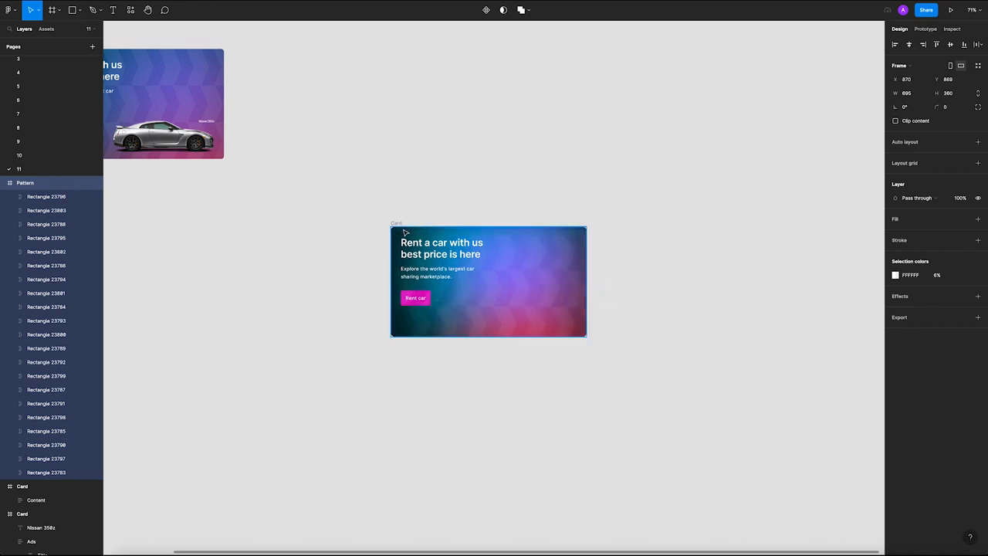
{"action": "scroll", "coordinate": [404, 233], "scroll_direction": "up", "scroll_amount": 5}
{"action": "scroll", "coordinate": [491, 172], "scroll_direction": "right", "scroll_amount": 3}
{"action": "scroll", "coordinate": [491, 172], "scroll_direction": "down", "scroll_amount": 1}
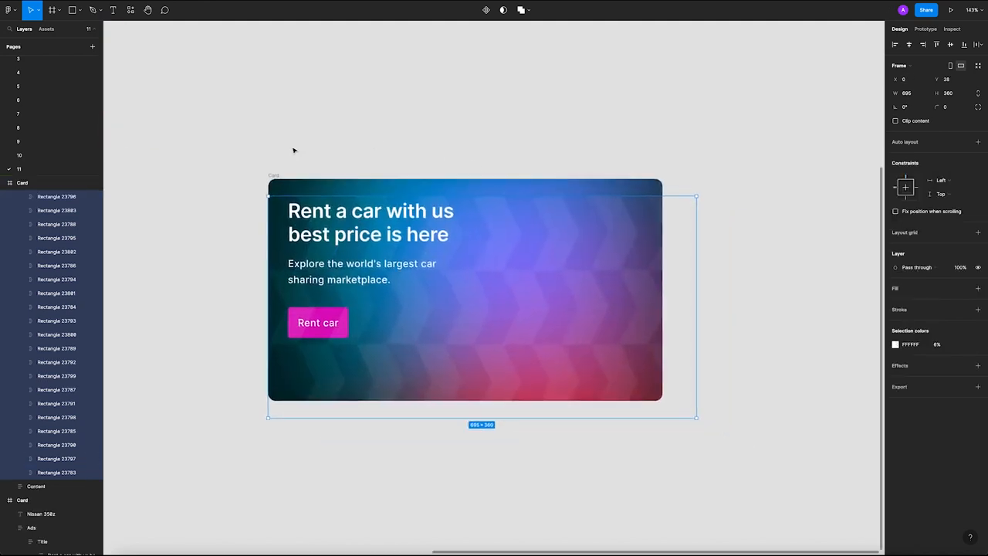
Shift the Pattern frame within the card to about X -50, Y -16.
{"action": "left_click", "coordinate": [271, 176]}
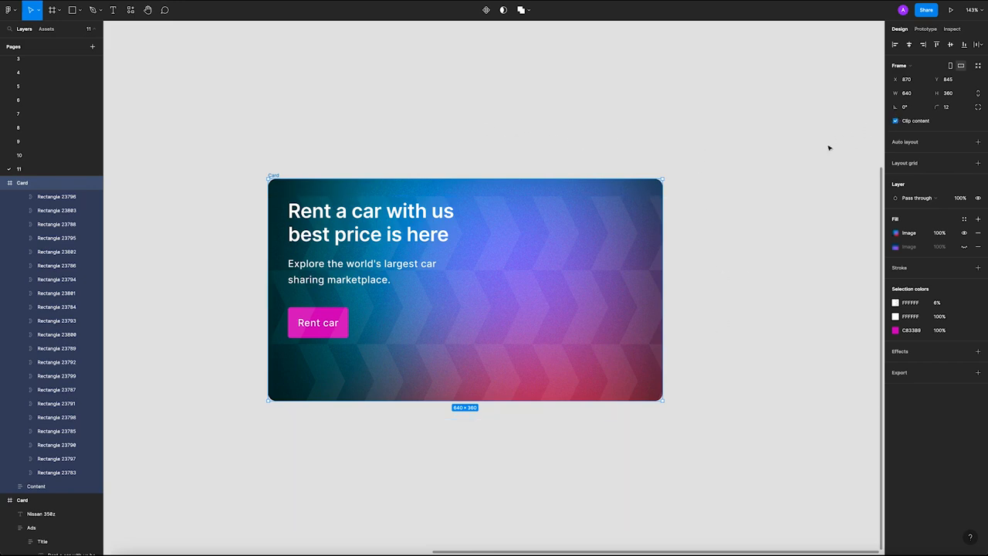
{"action": "left_click_drag", "start_coordinate": [584, 273], "coordinate": [581, 268]}
{"action": "left_click", "coordinate": [585, 283]}
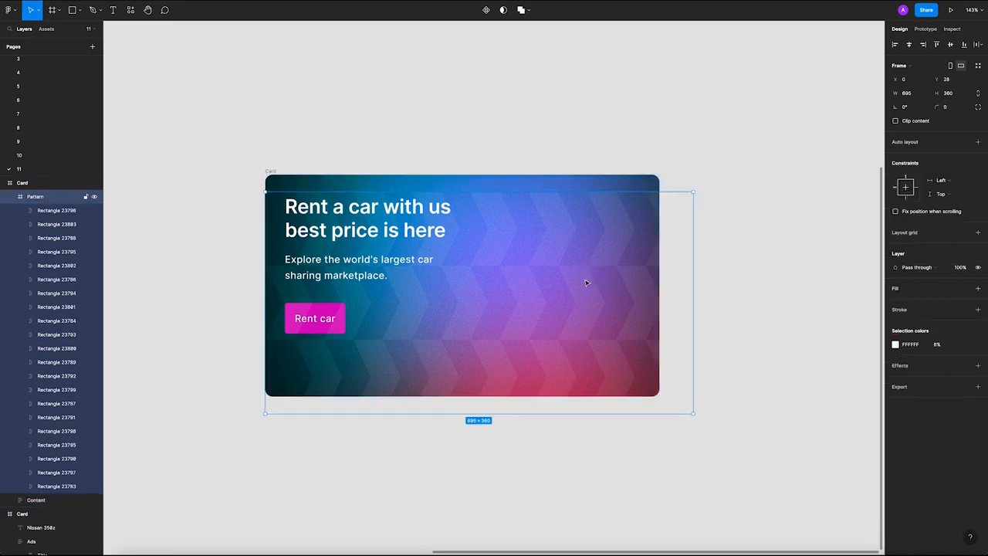
{"action": "left_click_drag", "start_coordinate": [584, 283], "coordinate": [573, 258]}
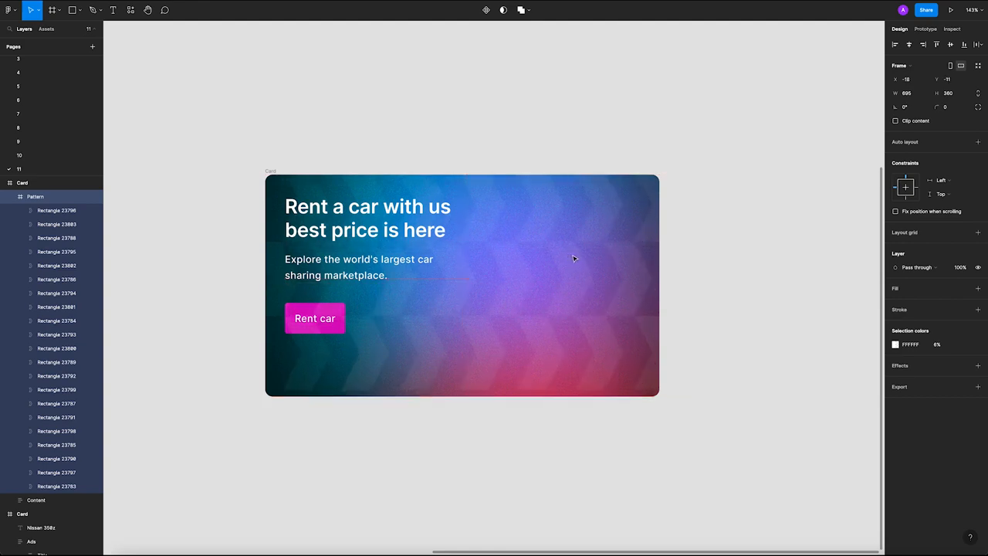
{"action": "left_click_drag", "start_coordinate": [577, 257], "coordinate": [554, 257]}
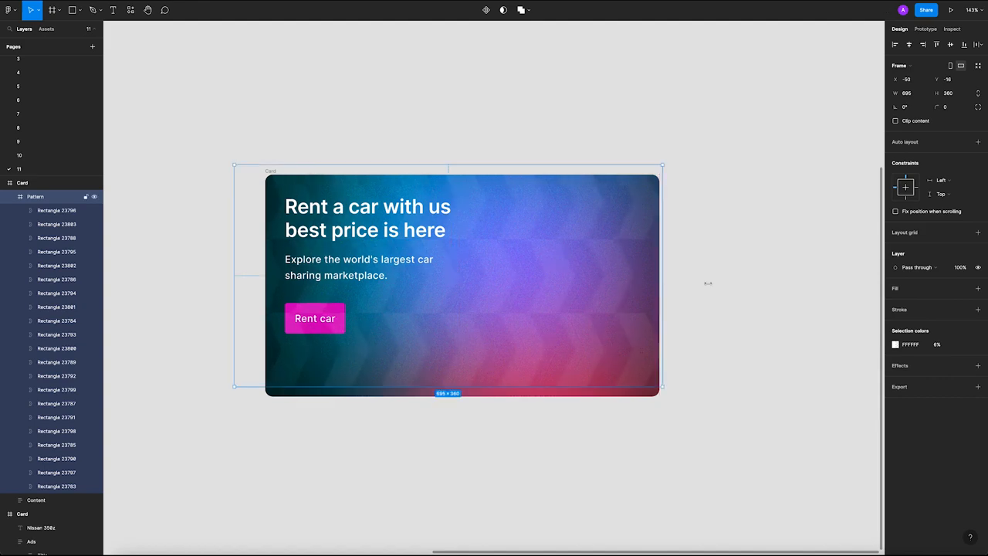
{"action": "left_click", "coordinate": [694, 301]}
Duplicate the last chevron of the pattern's middle row and place the copy at X 666, Y 120 to extend the row.
{"action": "left_click", "coordinate": [621, 282], "text": "super"}
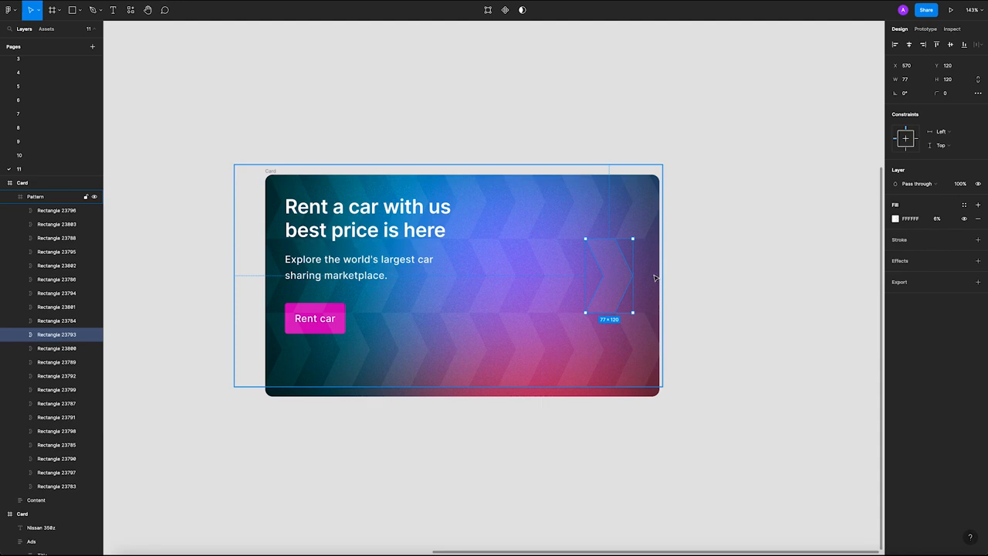
{"action": "left_click_drag", "start_coordinate": [614, 278], "coordinate": [650, 292]}
{"action": "key", "text": "shift+Right"}
{"action": "key", "text": "shift+Right"}
{"action": "key", "text": "Right"}
{"action": "key", "text": "Right"}
{"action": "key", "text": "Right"}
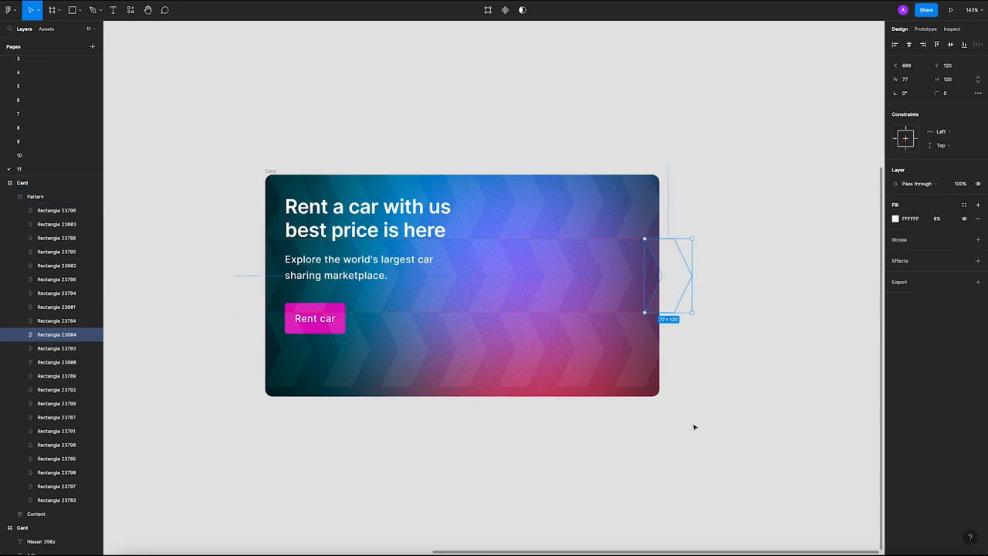
{"action": "left_click", "coordinate": [693, 429]}
Move the Pattern frame to X -46, Y 0 so it lines up with the card's upper and lower edges.
{"action": "left_click", "coordinate": [368, 183]}
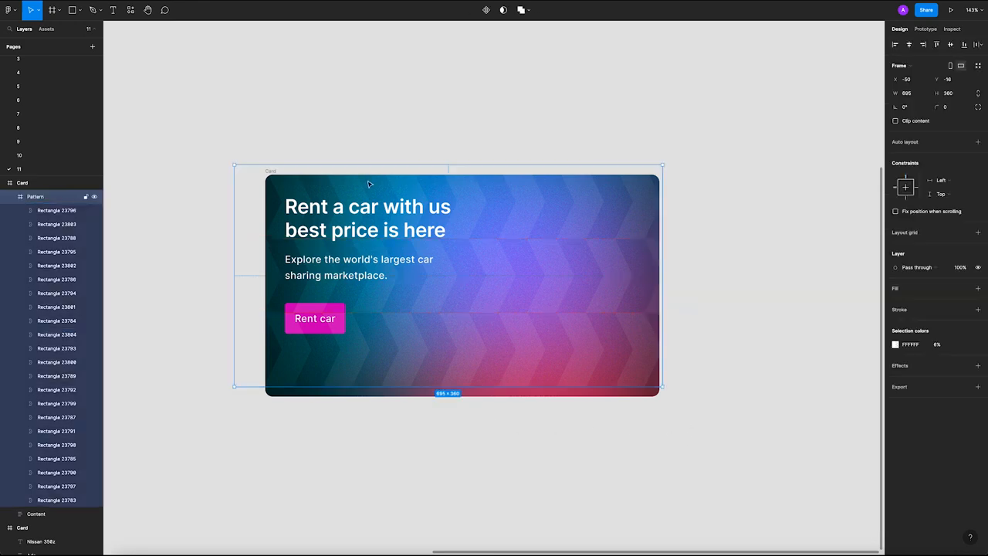
{"action": "key", "text": "Down"}
{"action": "key", "text": "Down"}
{"action": "key", "text": "Down"}
{"action": "key", "text": "Down"}
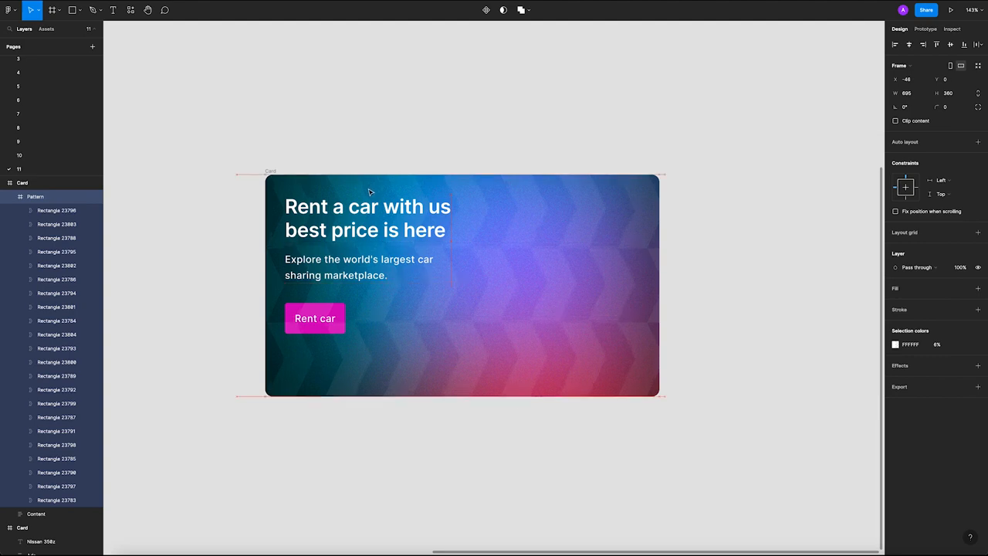
{"action": "left_click_drag", "start_coordinate": [374, 192], "coordinate": [371, 192]}
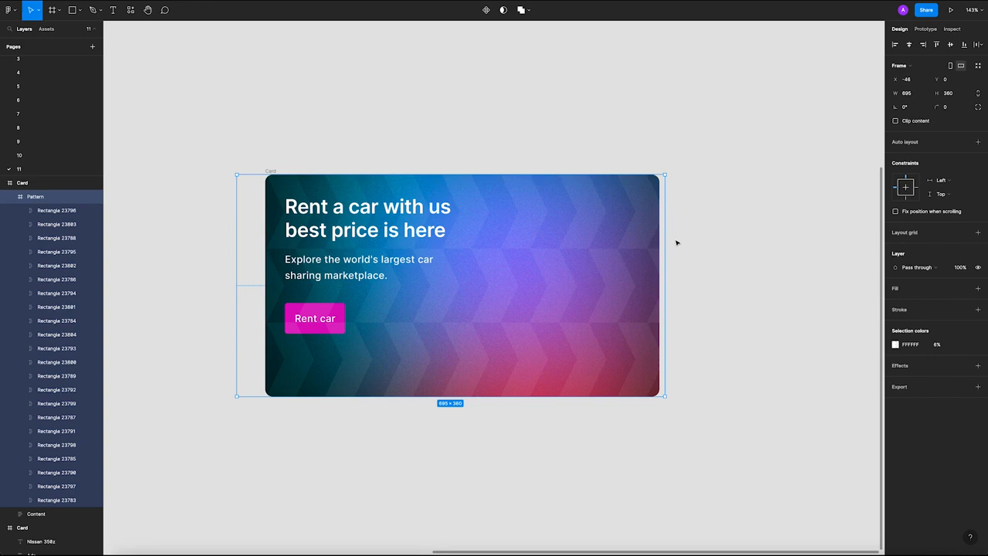
Resize the Pattern frame from both sides so its side edges meet the card's edges.
{"action": "left_click_drag", "start_coordinate": [662, 244], "coordinate": [658, 244]}
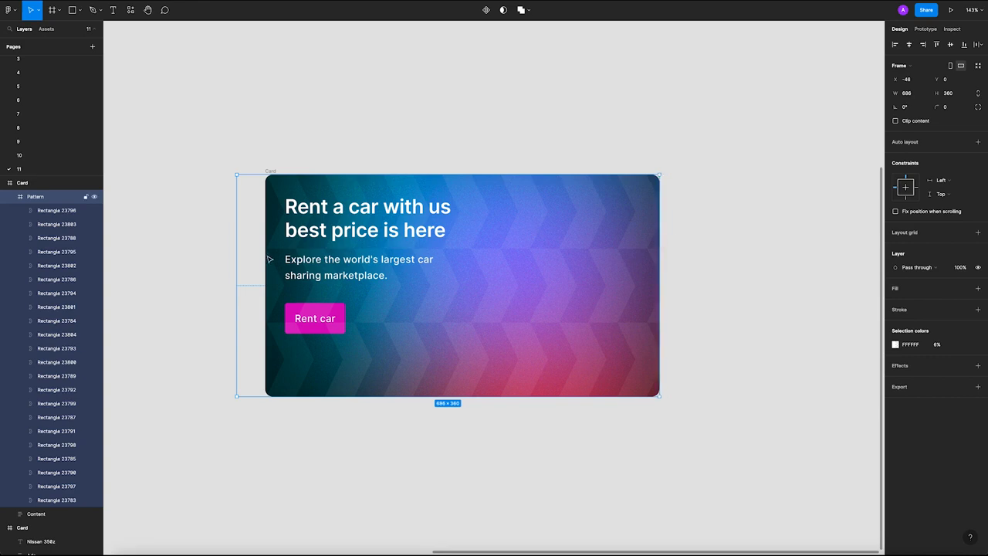
{"action": "left_click_drag", "start_coordinate": [235, 254], "coordinate": [265, 256]}
{"action": "left_click", "coordinate": [230, 233]}
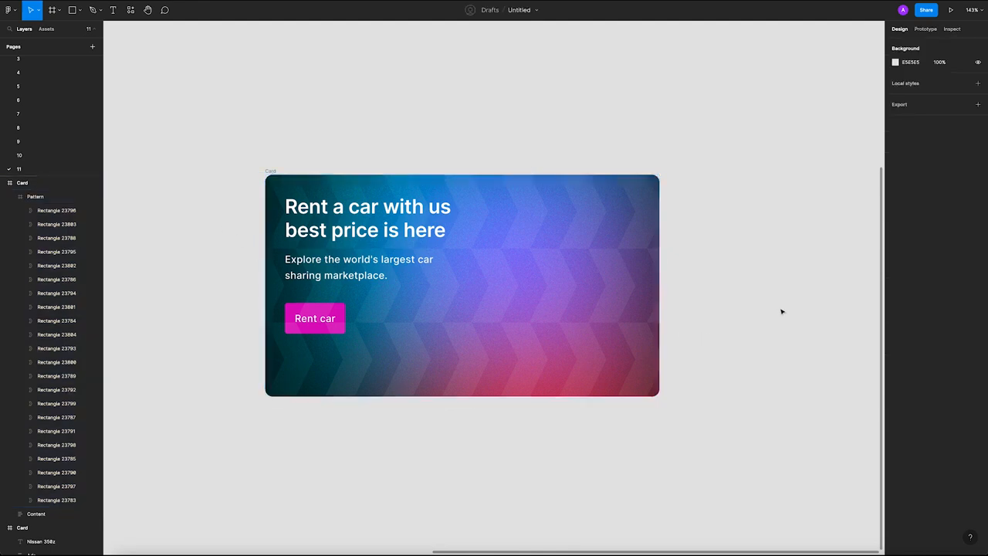
Compare the new card with the reference card, checking the chevron pattern, text and button, and select the new card.
{"action": "scroll", "coordinate": [304, 153], "scroll_direction": "down", "scroll_amount": 2}
{"action": "scroll", "coordinate": [434, 168], "scroll_direction": "down", "scroll_amount": 3}
{"action": "left_click_drag", "start_coordinate": [431, 167], "coordinate": [523, 267]}
{"action": "scroll", "coordinate": [421, 192], "scroll_direction": "down", "scroll_amount": 5}
{"action": "left_click_drag", "start_coordinate": [337, 155], "coordinate": [387, 162]}
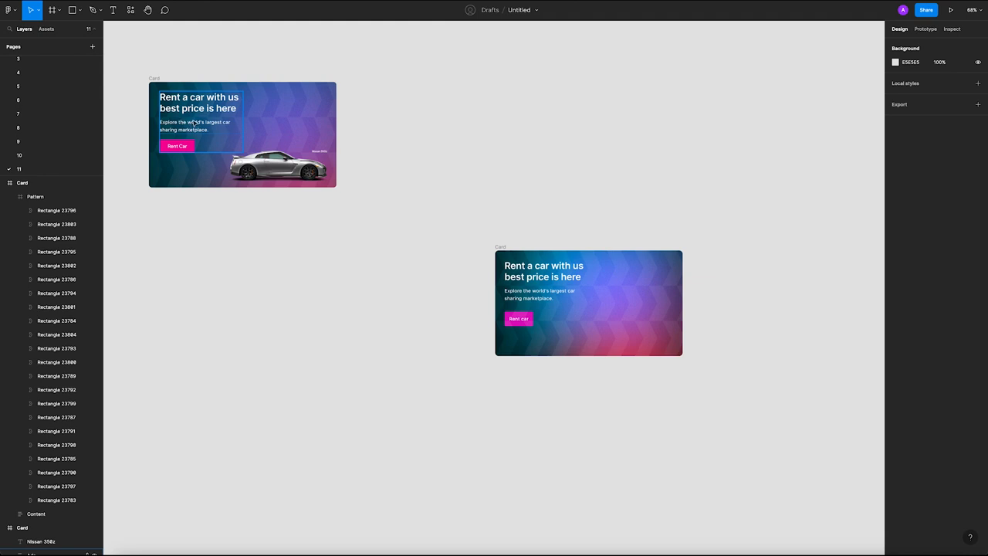
{"action": "scroll", "coordinate": [543, 271], "scroll_direction": "up", "scroll_amount": 6}
{"action": "left_click_drag", "start_coordinate": [589, 316], "coordinate": [446, 260]}
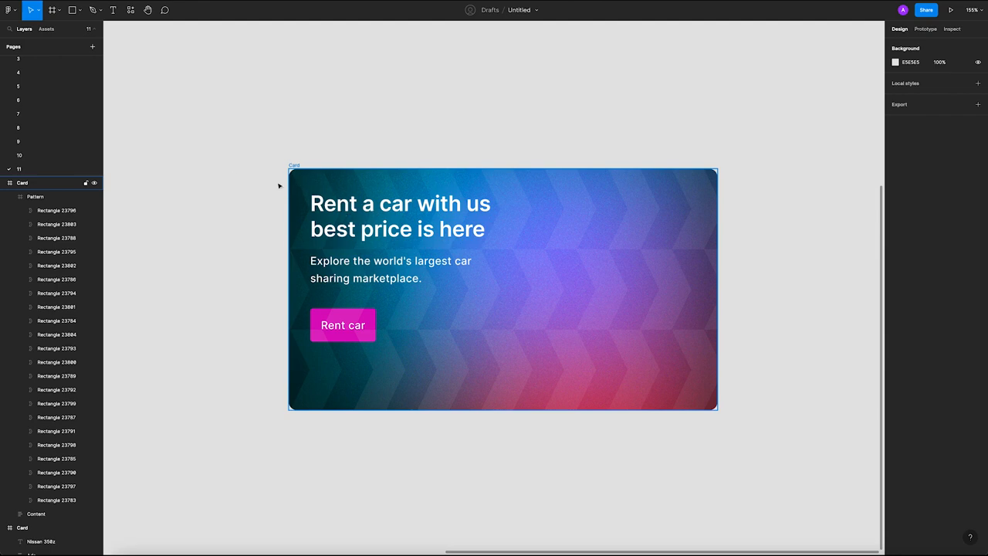
{"action": "scroll", "coordinate": [300, 171], "scroll_direction": "down", "scroll_amount": 5, "text": "ctrl"}
{"action": "scroll", "coordinate": [324, 154], "scroll_direction": "right", "scroll_amount": 1}
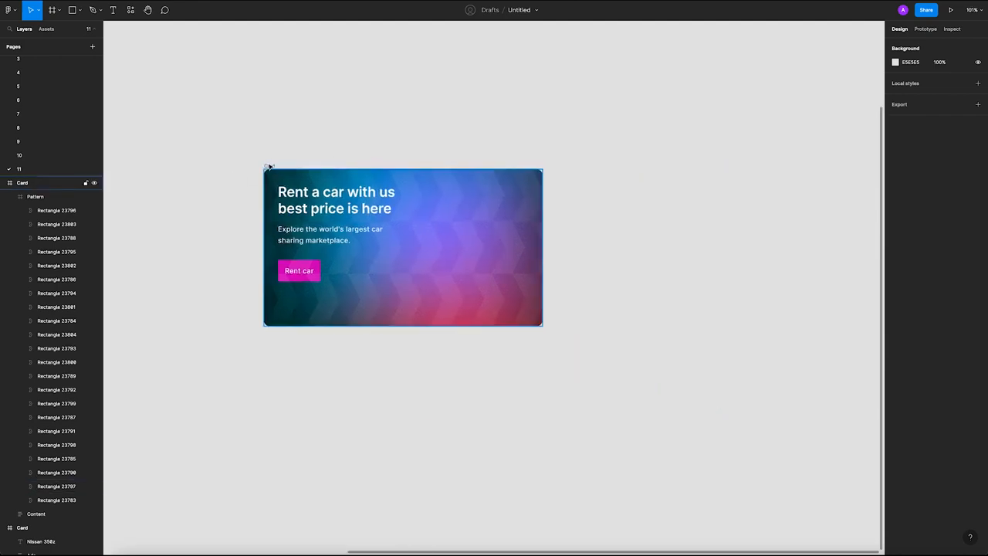
{"action": "left_click", "coordinate": [269, 166]}
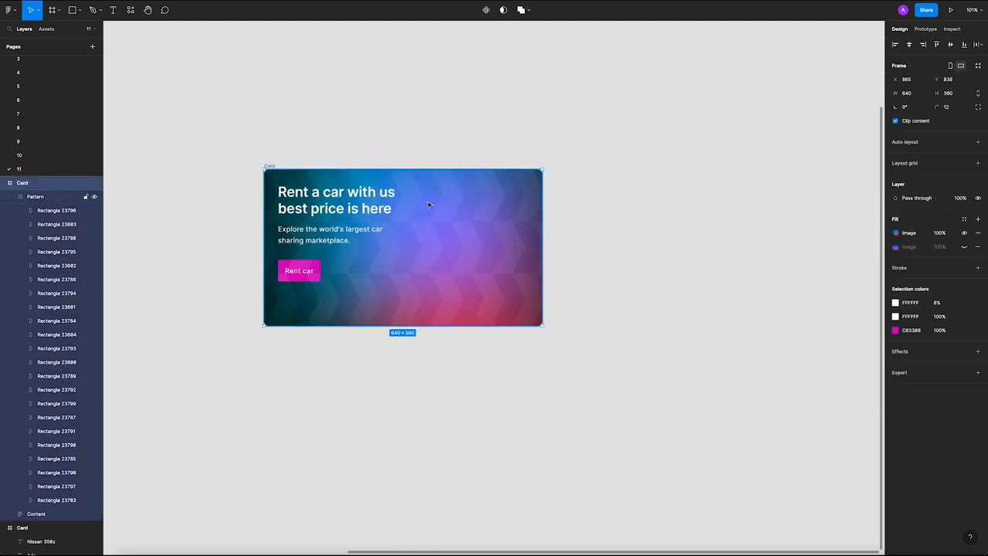
Add a black 000000 fill at 40% opacity on top of the new card's image fills.
{"action": "left_click", "coordinate": [977, 219]}
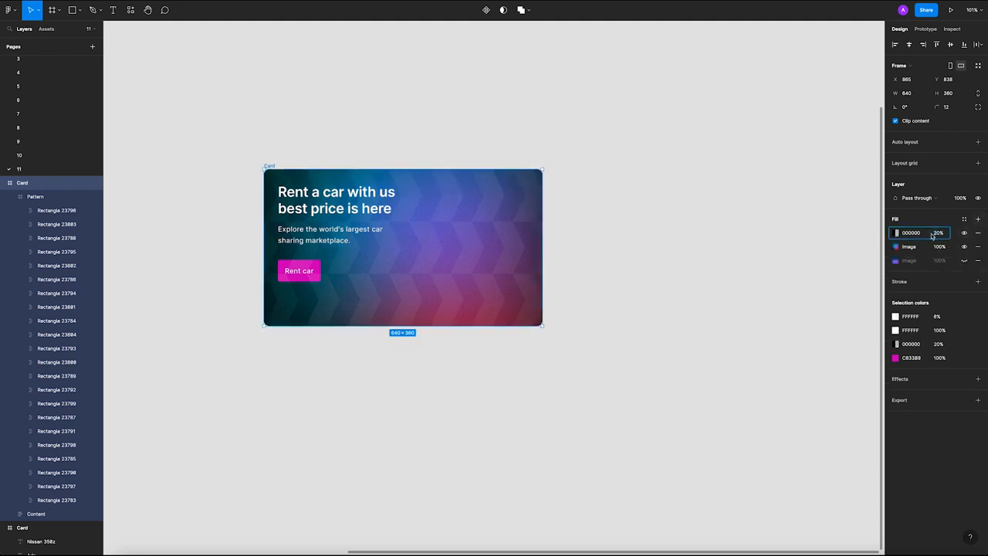
{"action": "left_click", "coordinate": [937, 232]}
{"action": "type", "text": "40"}
{"action": "key", "text": "Return"}
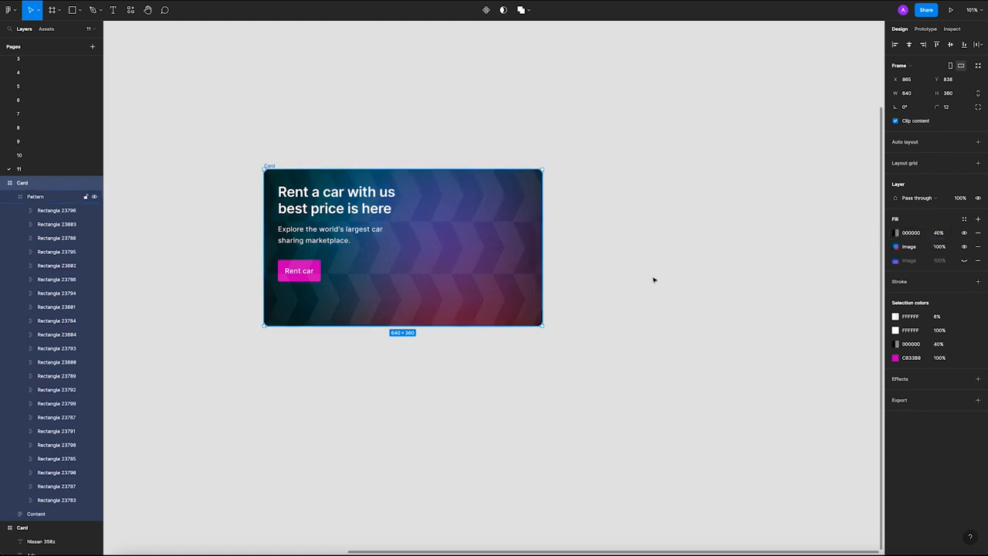
Change the black overlay fill to a linear gradient running diagonally from the card's upper-left corner to its lower-right corner.
{"action": "left_click", "coordinate": [895, 233]}
{"action": "left_click", "coordinate": [801, 236]}
{"action": "left_click", "coordinate": [803, 245]}
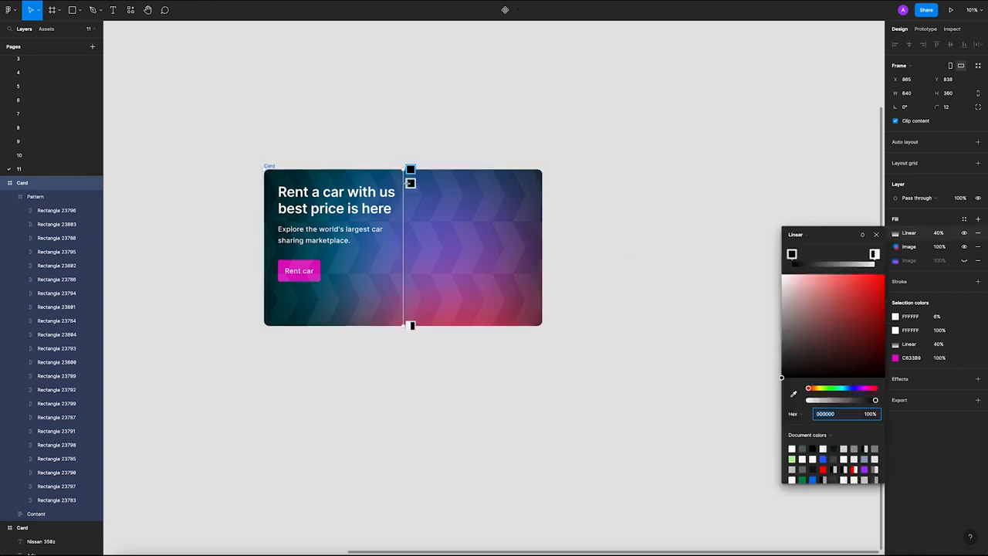
{"action": "left_click_drag", "start_coordinate": [407, 168], "coordinate": [262, 165]}
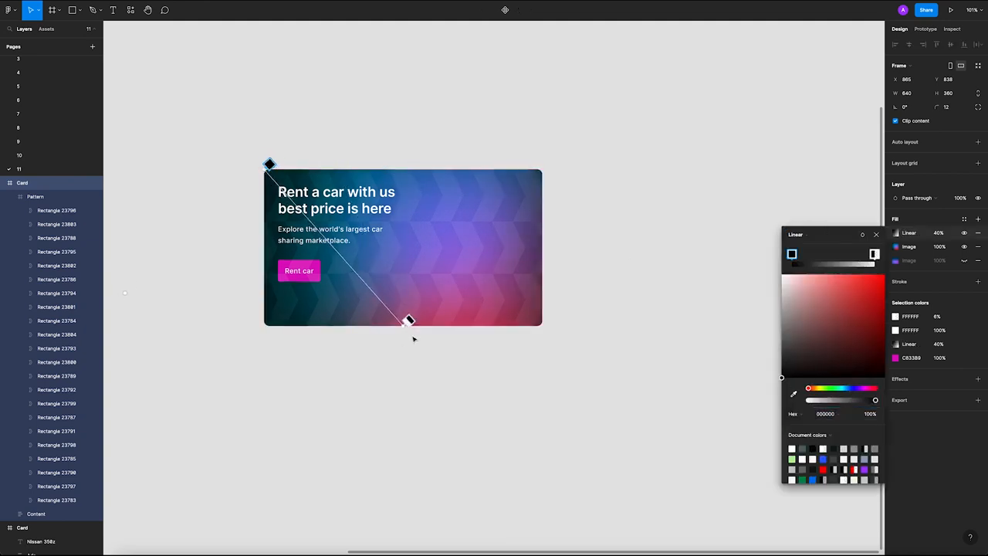
{"action": "left_click_drag", "start_coordinate": [407, 321], "coordinate": [545, 318]}
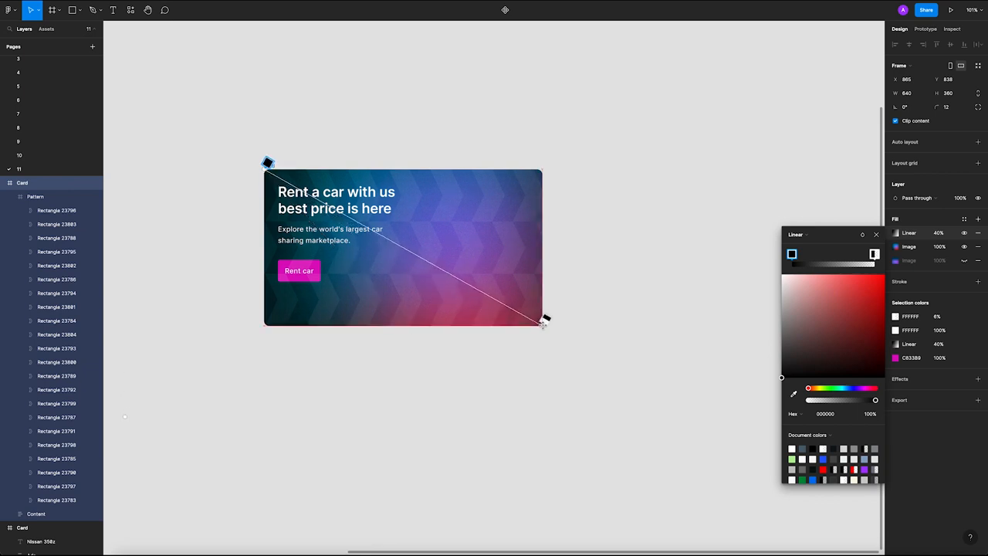
Add a middle stop to the overlay gradient and set the first stop to about 64% and the middle one to 60% opacity.
{"action": "left_click", "coordinate": [407, 242]}
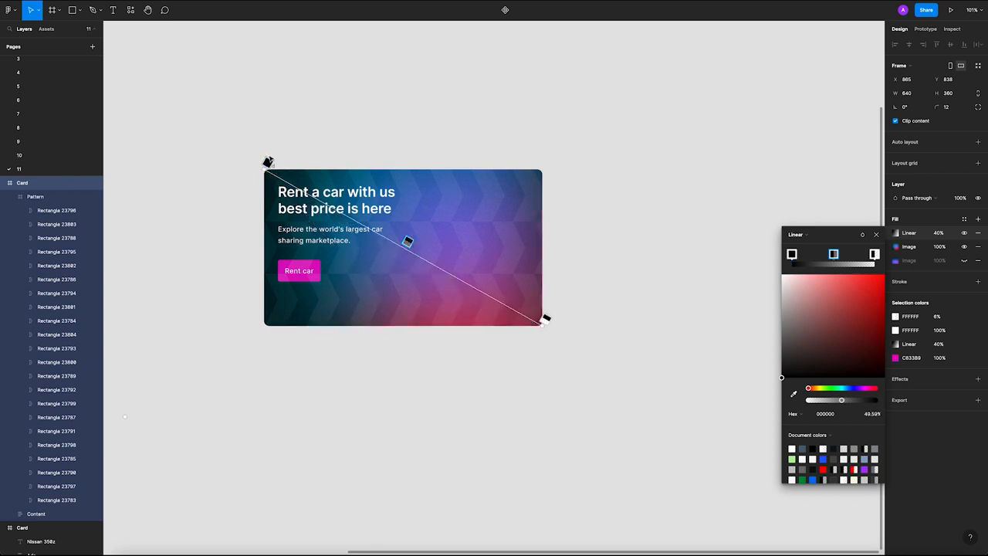
{"action": "left_click_drag", "start_coordinate": [874, 400], "coordinate": [840, 401]}
{"action": "left_click", "coordinate": [850, 400]}
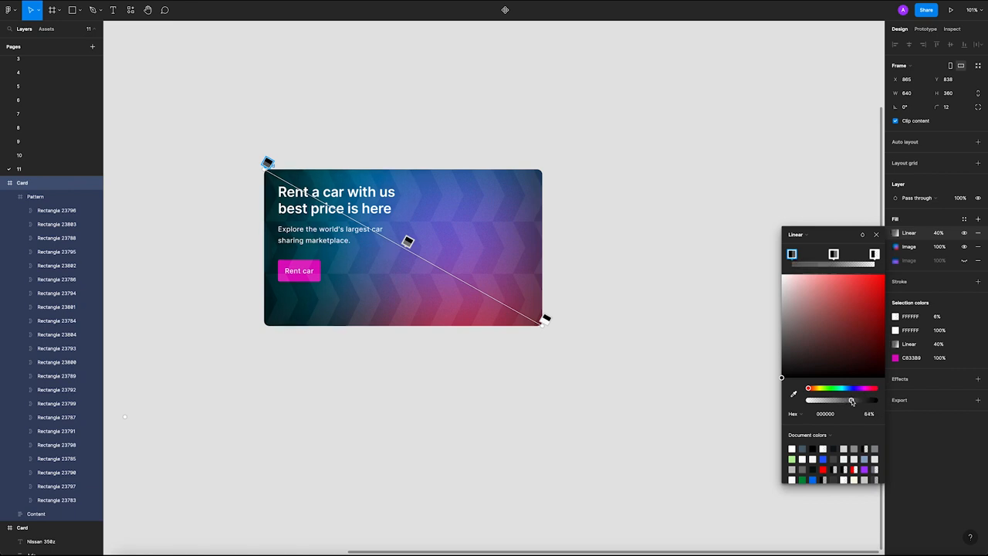
{"action": "left_click", "coordinate": [834, 257]}
{"action": "left_click_drag", "start_coordinate": [842, 401], "coordinate": [850, 402]}
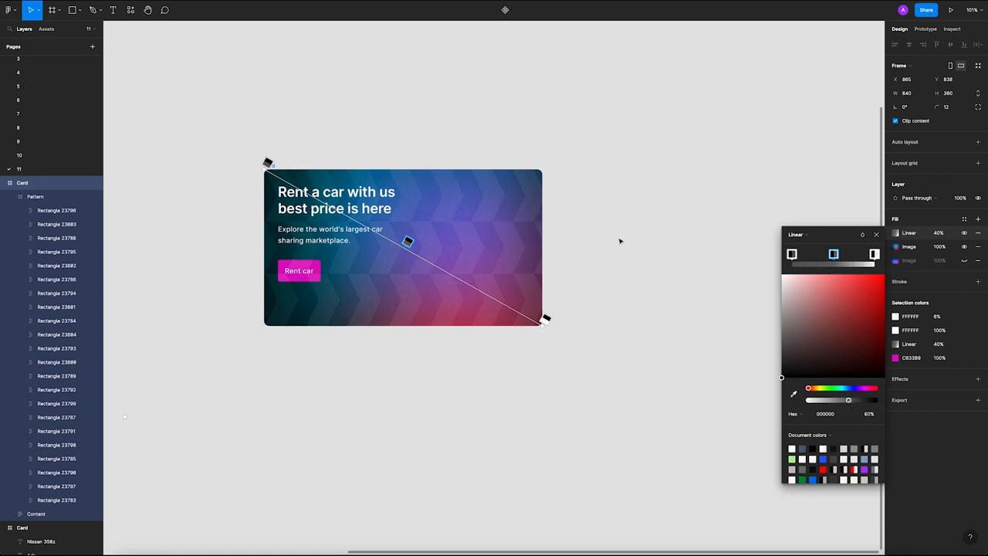
{"action": "left_click", "coordinate": [592, 247]}
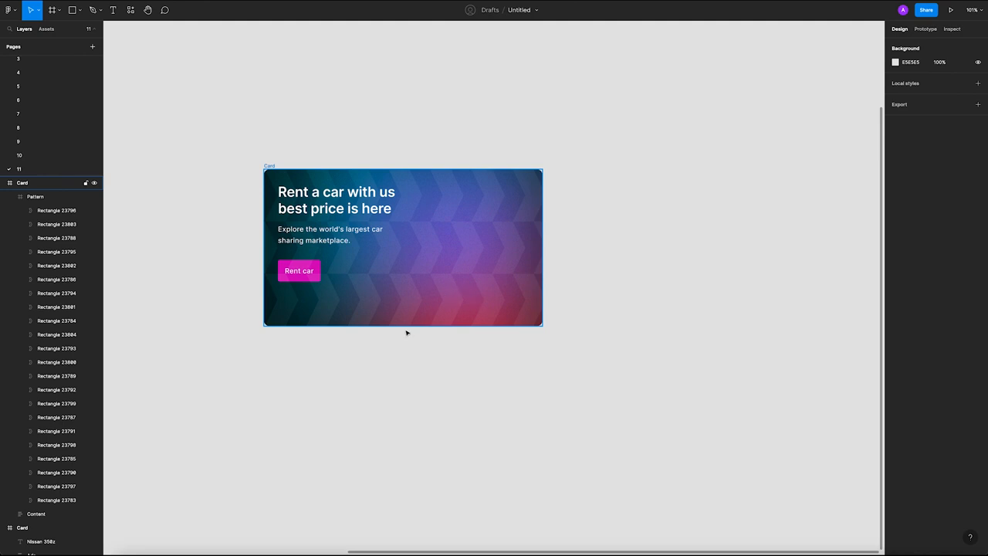
{"action": "scroll", "coordinate": [420, 381], "scroll_direction": "down", "scroll_amount": 2}
{"action": "double_click", "coordinate": [448, 316]}
{"action": "scroll", "coordinate": [545, 324], "scroll_direction": "up", "scroll_amount": 4}
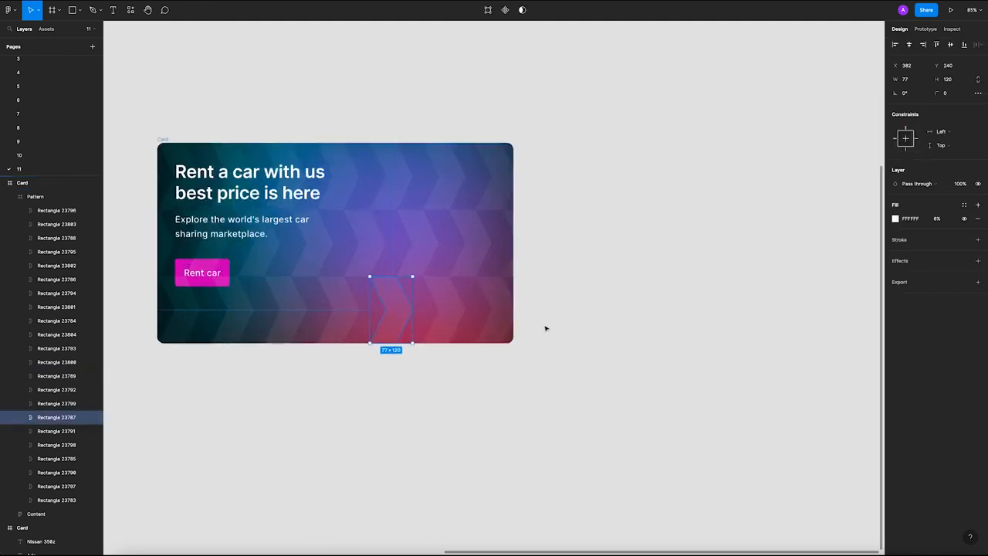
{"action": "left_click", "coordinate": [545, 328]}
{"action": "scroll", "coordinate": [602, 340], "scroll_direction": "left", "scroll_amount": 3}
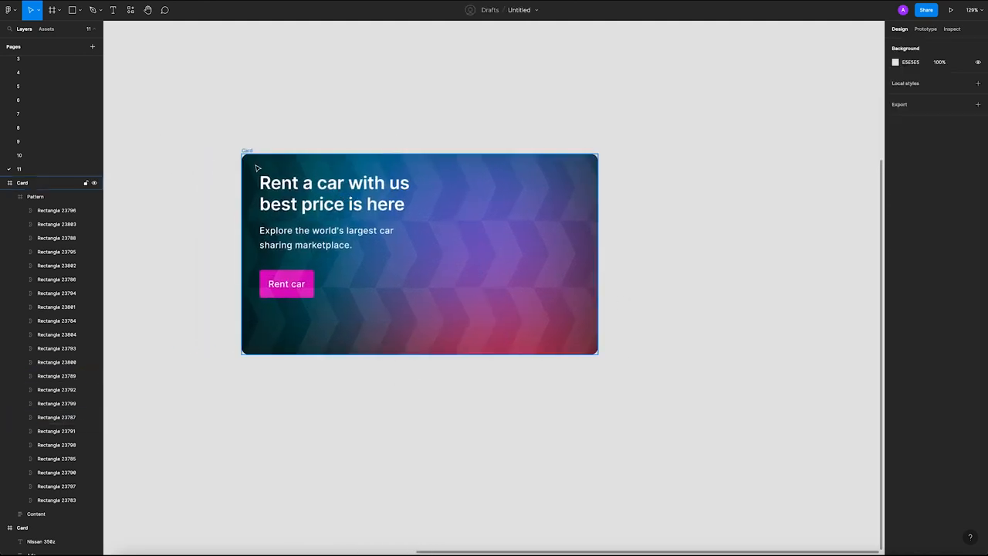
Move the Pattern frame below Content in the new card's layer order and collapse the reference card's layers.
{"action": "left_click", "coordinate": [47, 197]}
{"action": "left_click", "coordinate": [10, 198]}
{"action": "left_click_drag", "start_coordinate": [55, 200], "coordinate": [74, 216]}
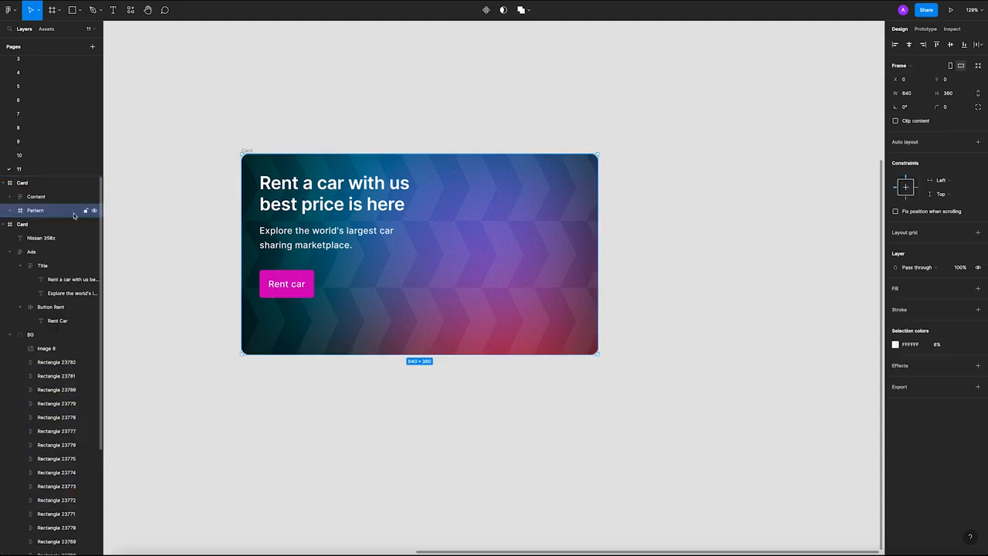
{"action": "left_click", "coordinate": [166, 204]}
{"action": "left_click", "coordinate": [5, 224]}
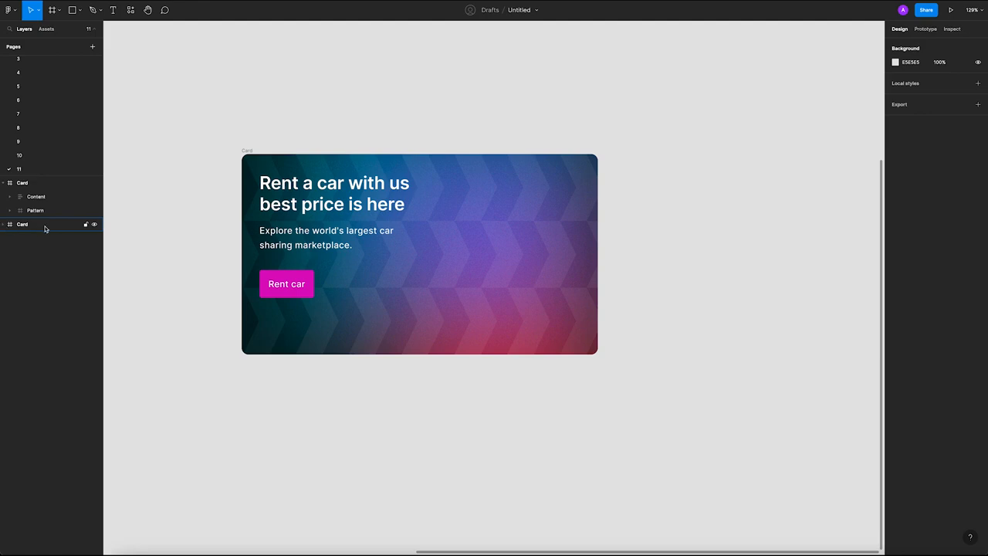
{"action": "left_click", "coordinate": [46, 210]}
{"action": "left_click", "coordinate": [194, 280]}
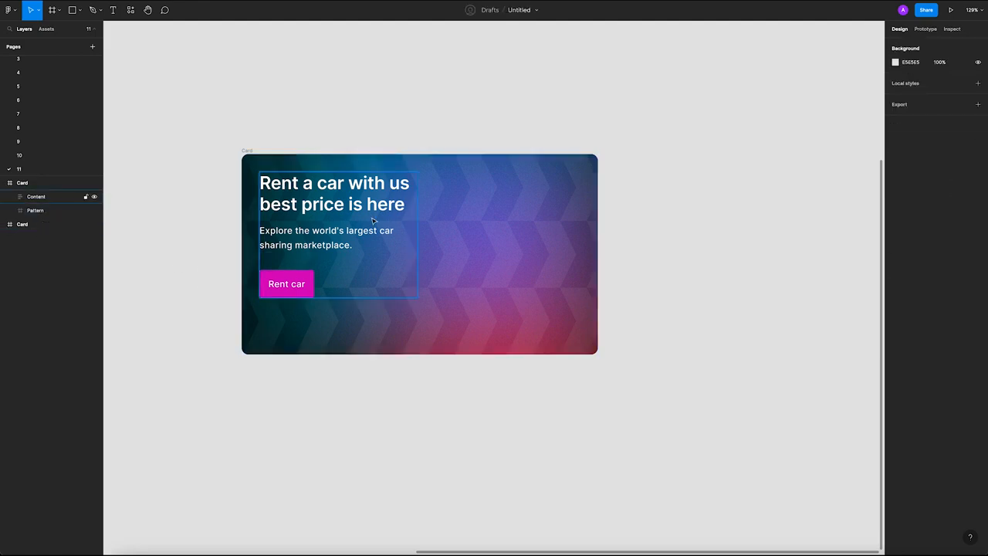
{"action": "left_click", "coordinate": [509, 213]}
{"action": "left_click", "coordinate": [656, 266]}
Copy the car image from the reference card into the new card and place it at X 611, Y 226.
{"action": "scroll", "coordinate": [655, 260], "scroll_direction": "down", "scroll_amount": 5}
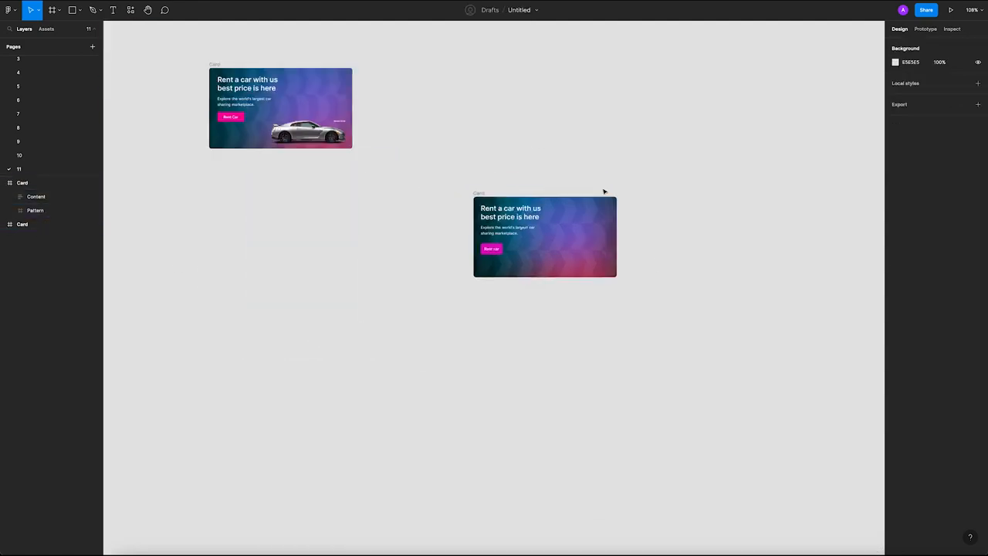
{"action": "scroll", "coordinate": [516, 192], "scroll_direction": "up", "scroll_amount": 5}
{"action": "left_click", "coordinate": [260, 188]}
{"action": "left_click", "coordinate": [259, 188]}
{"action": "left_click_drag", "start_coordinate": [251, 185], "coordinate": [557, 331]}
{"action": "key", "text": "shift+2"}
{"action": "scroll", "coordinate": [529, 390], "scroll_direction": "up", "scroll_amount": 2}
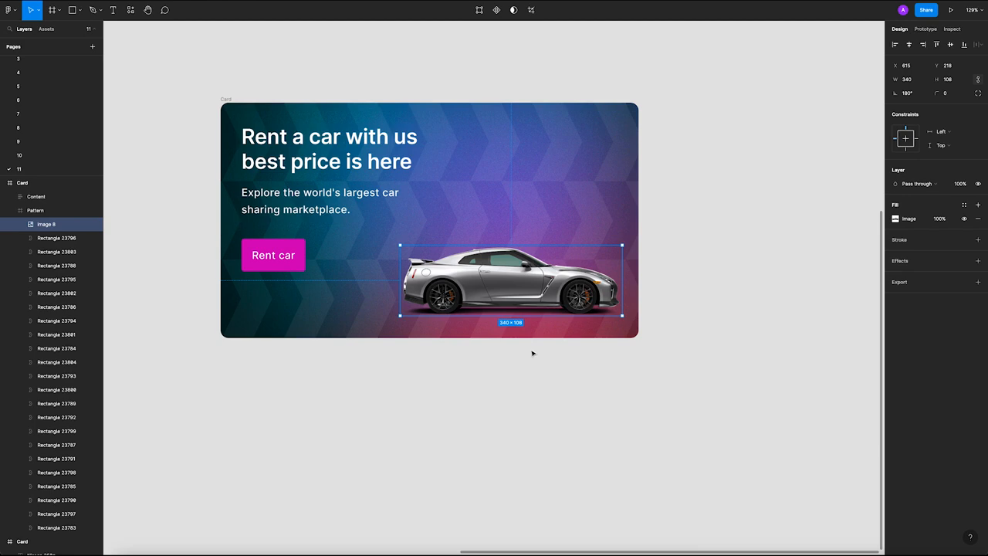
{"action": "left_click_drag", "start_coordinate": [530, 312], "coordinate": [548, 322]}
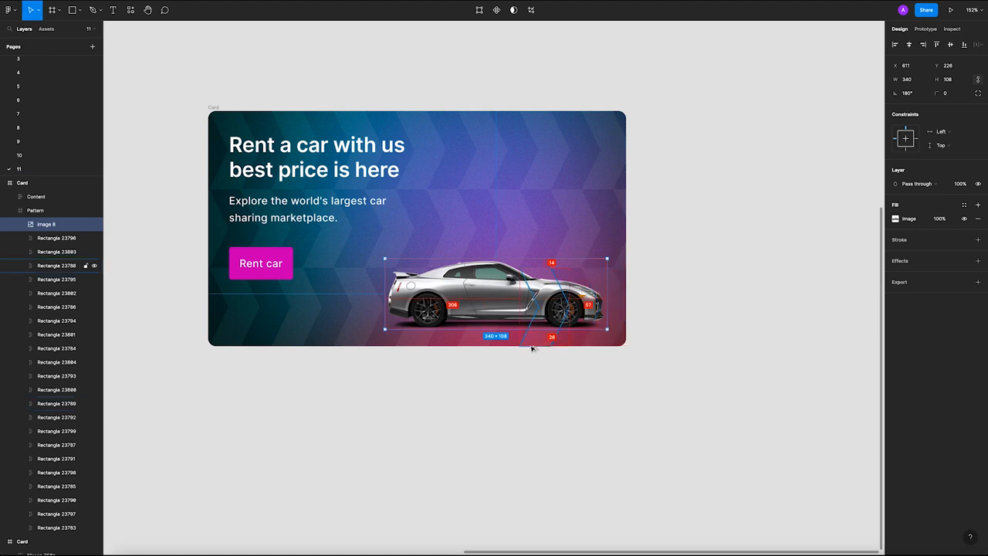
{"action": "left_click", "coordinate": [529, 388]}
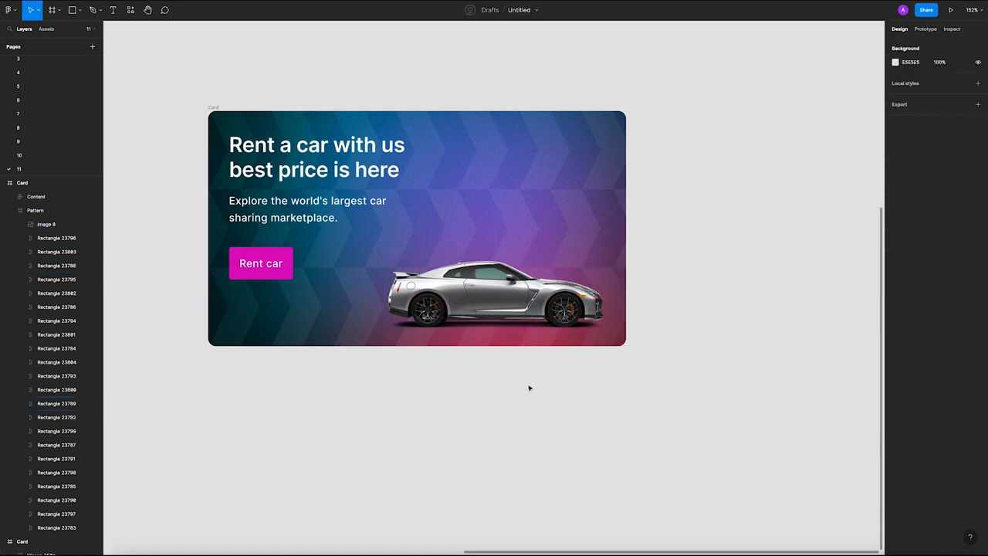
Collapse the Pattern frame's layers and lock the frame with the car image inside.
{"action": "left_click", "coordinate": [213, 108]}
{"action": "left_click", "coordinate": [9, 211]}
{"action": "left_click", "coordinate": [85, 210]}
{"action": "left_click", "coordinate": [255, 398]}
{"action": "left_click_drag", "start_coordinate": [479, 380], "coordinate": [505, 376]}
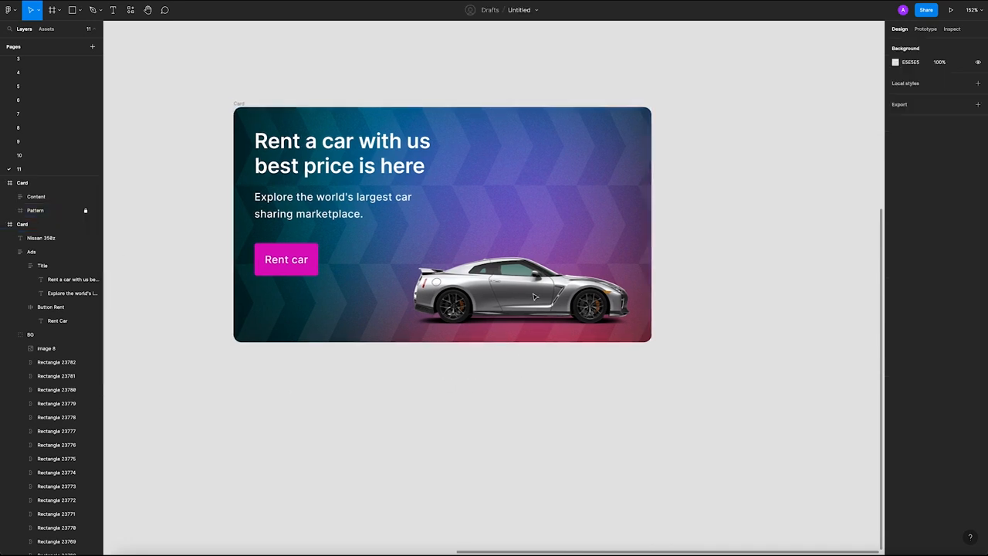
Unlock the Pattern frame and move the car image out of it, directly into the Card above Pattern.
{"action": "left_click", "coordinate": [239, 103]}
{"action": "left_click", "coordinate": [86, 210]}
{"action": "left_click", "coordinate": [9, 209]}
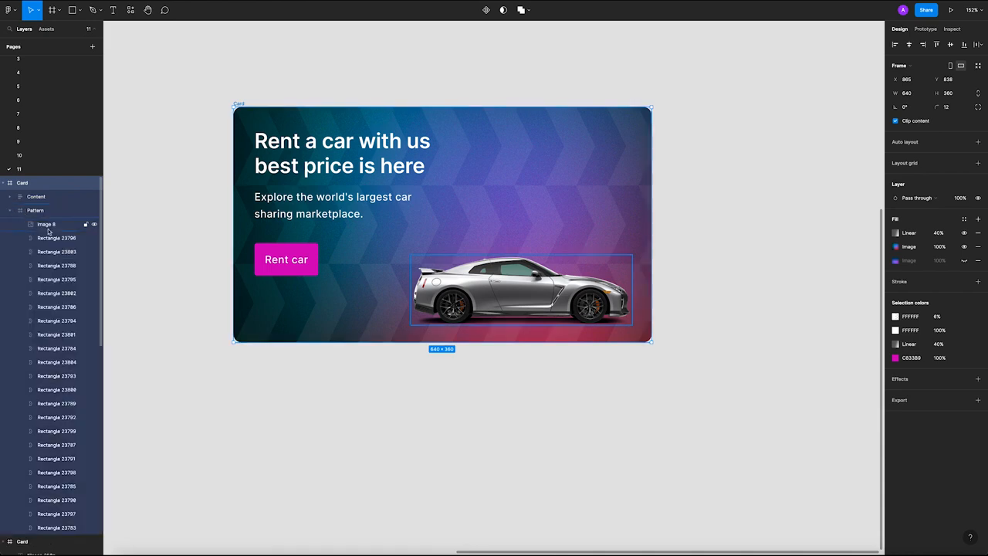
{"action": "left_click_drag", "start_coordinate": [48, 225], "coordinate": [6, 214]}
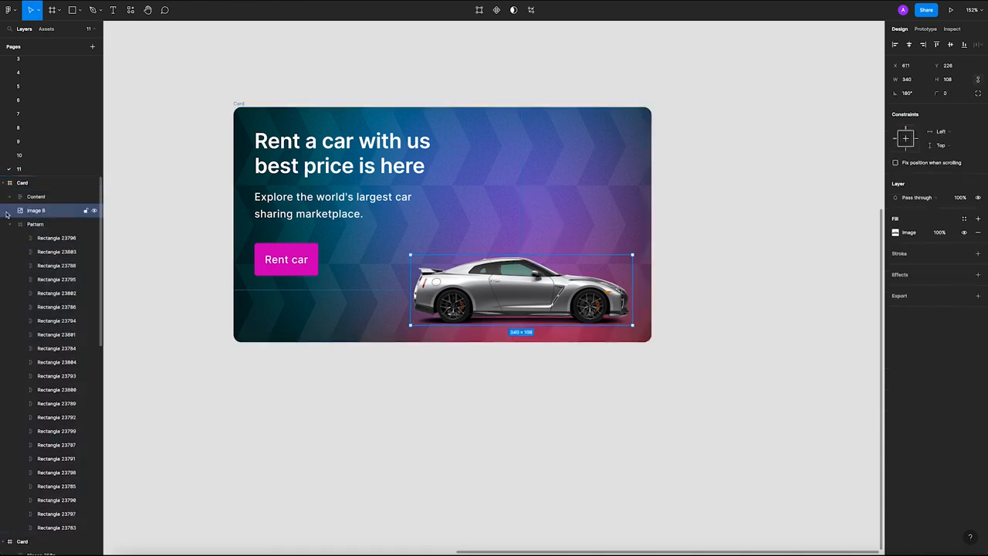
Collapse the Pattern frame's layers and lock the frame without the car image.
{"action": "left_click", "coordinate": [9, 224]}
{"action": "left_click", "coordinate": [86, 226]}
{"action": "left_click", "coordinate": [316, 417]}
Check that the car image can be selected on its own and review its placement in the card.
{"action": "double_click", "coordinate": [556, 300]}
{"action": "left_click", "coordinate": [667, 415]}
{"action": "left_click_drag", "start_coordinate": [573, 304], "coordinate": [572, 308]}
{"action": "left_click", "coordinate": [428, 388]}
{"action": "scroll", "coordinate": [427, 389], "scroll_direction": "down", "scroll_amount": 3}
{"action": "scroll", "coordinate": [359, 243], "scroll_direction": "up", "scroll_amount": 3}
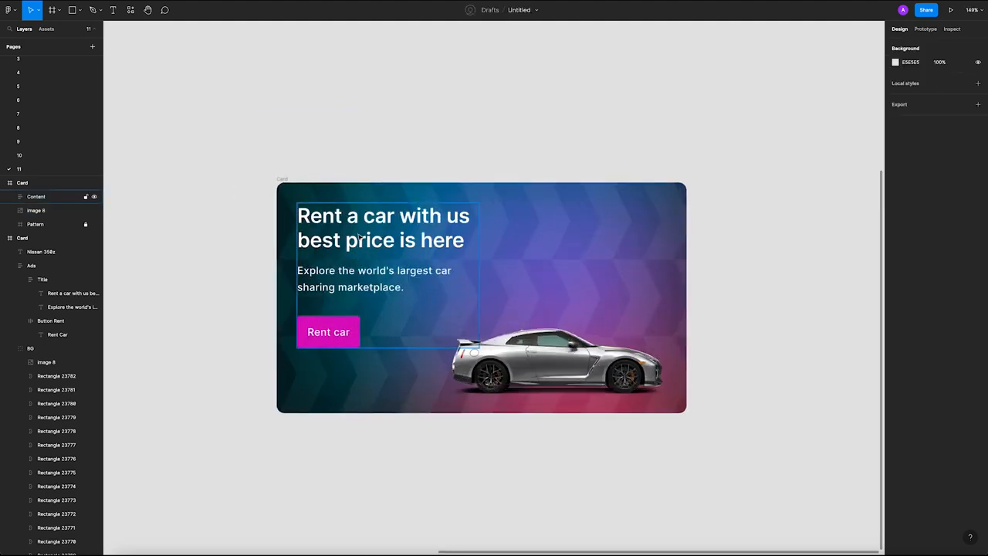
Move the Content frame 8 px down and 8 px to the right so it sits at X 40, Y 40.
{"action": "left_click", "coordinate": [359, 241]}
{"action": "key", "text": "Down"}
{"action": "key", "text": "Down"}
{"action": "key", "text": "Down"}
{"action": "key", "text": "Down"}
{"action": "key", "text": "Down"}
{"action": "key", "text": "Down"}
{"action": "key", "text": "Down"}
{"action": "key", "text": "Down"}
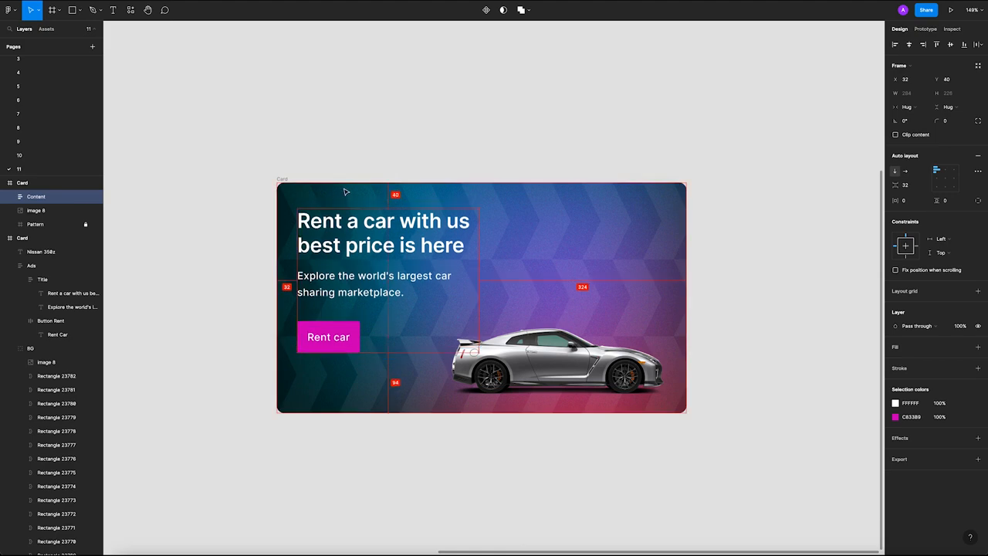
{"action": "key", "text": "Right"}
{"action": "key", "text": "Right"}
{"action": "key", "text": "Right"}
{"action": "key", "text": "Right"}
{"action": "key", "text": "Right"}
{"action": "key", "text": "Right"}
{"action": "key", "text": "Right"}
{"action": "key", "text": "Right"}
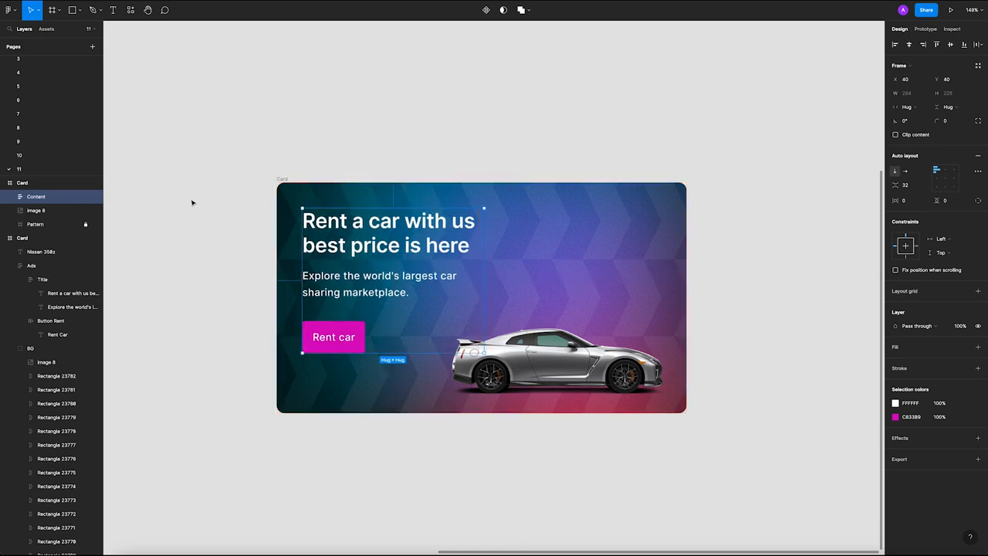
{"action": "left_click", "coordinate": [194, 203]}
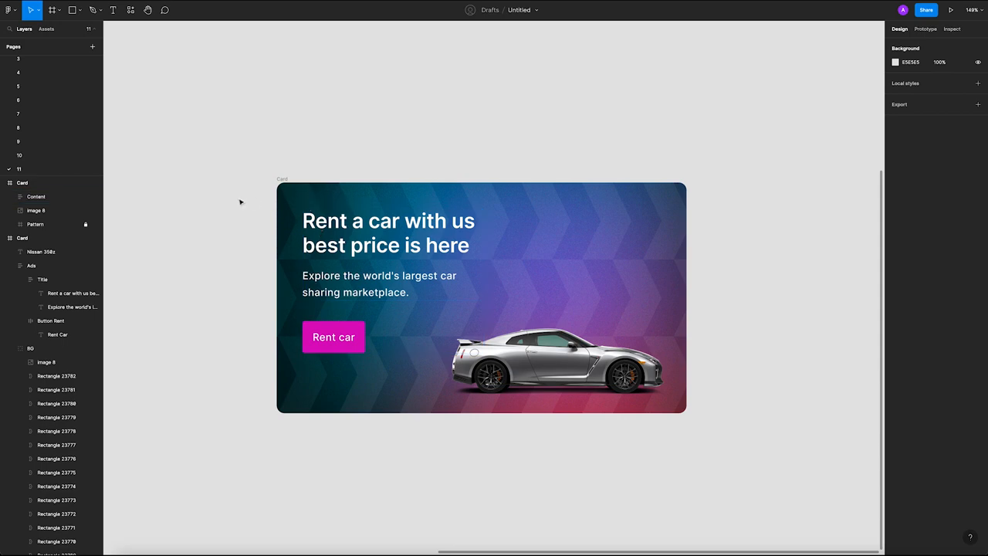
Copy the "Nissan 350z" label from the reference card into the new card, placing it above the car's front at about X 568, Y 233.
{"action": "left_click", "coordinate": [329, 198]}
{"action": "left_click", "coordinate": [260, 229]}
{"action": "scroll", "coordinate": [216, 256], "scroll_direction": "down", "scroll_amount": 5}
{"action": "scroll", "coordinate": [270, 266], "scroll_direction": "left", "scroll_amount": 4}
{"action": "scroll", "coordinate": [270, 266], "scroll_direction": "up", "scroll_amount": 1}
{"action": "scroll", "coordinate": [322, 275], "scroll_direction": "down", "scroll_amount": 3}
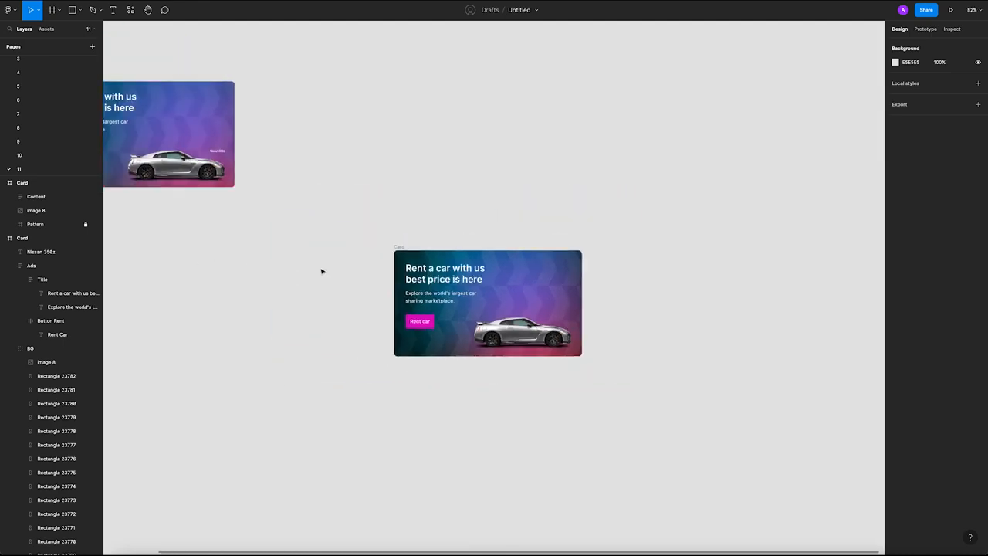
{"action": "left_click_drag", "start_coordinate": [220, 155], "coordinate": [489, 247]}
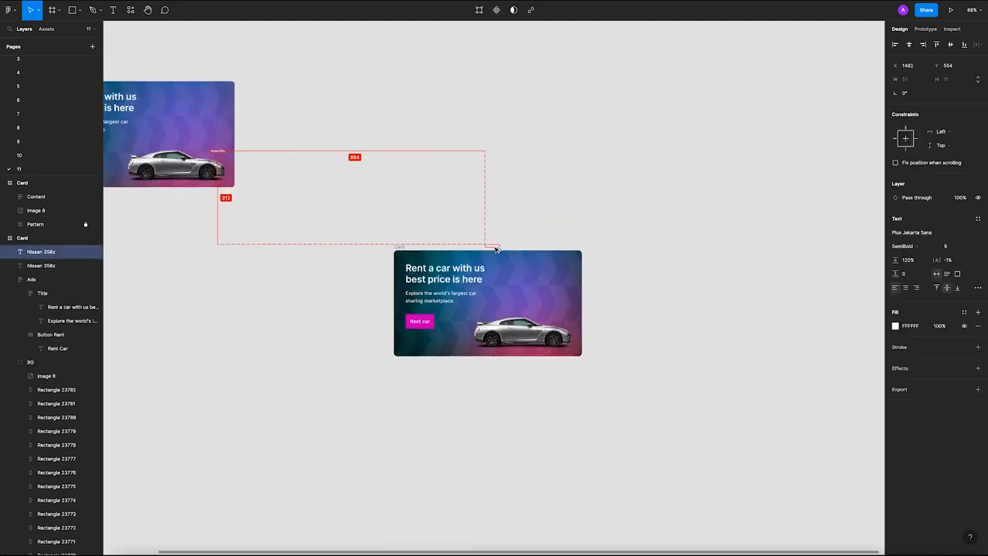
{"action": "scroll", "coordinate": [507, 249], "scroll_direction": "up", "scroll_amount": 5}
{"action": "scroll", "coordinate": [524, 201], "scroll_direction": "down", "scroll_amount": 2}
{"action": "scroll", "coordinate": [534, 156], "scroll_direction": "down", "scroll_amount": 3}
{"action": "left_click", "coordinate": [496, 157]}
{"action": "left_click_drag", "start_coordinate": [468, 164], "coordinate": [612, 304]}
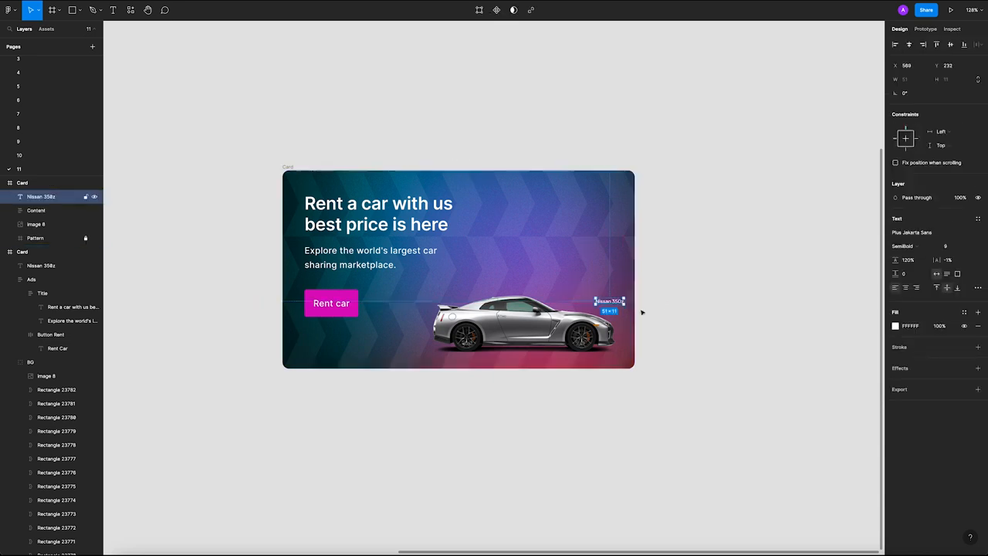
Fine-tune the position of the new card's "Nissan 350z" label to X 569, Y 231.
{"action": "left_click", "coordinate": [682, 323]}
{"action": "scroll", "coordinate": [634, 311], "scroll_direction": "up", "scroll_amount": 5}
{"action": "left_click_drag", "start_coordinate": [611, 304], "coordinate": [614, 303]}
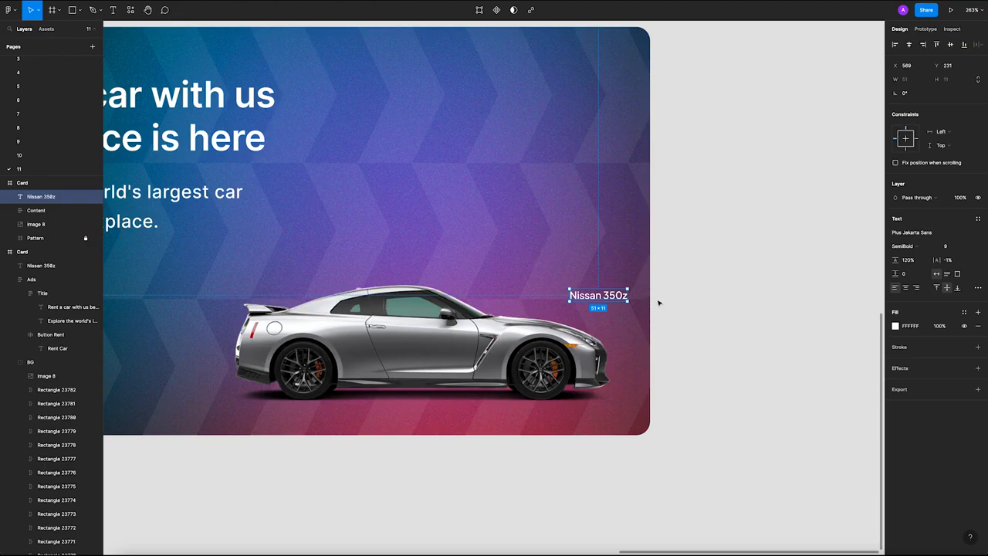
{"action": "scroll", "coordinate": [657, 303], "scroll_direction": "down", "scroll_amount": 5}
{"action": "left_click", "coordinate": [664, 304]}
{"action": "scroll", "coordinate": [664, 304], "scroll_direction": "down", "scroll_amount": 2}
{"action": "scroll", "coordinate": [653, 288], "scroll_direction": "right", "scroll_amount": 2}
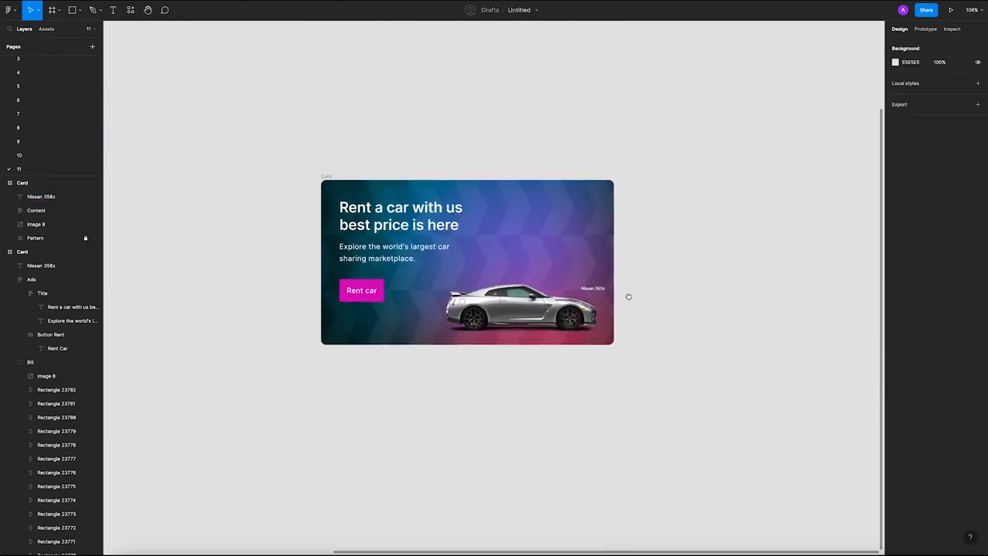
Compare the "Rent car" button with the reference and shift its fill to a brighter, redder pink, about DB23A6.
{"action": "scroll", "coordinate": [389, 291], "scroll_direction": "up", "scroll_amount": 3}
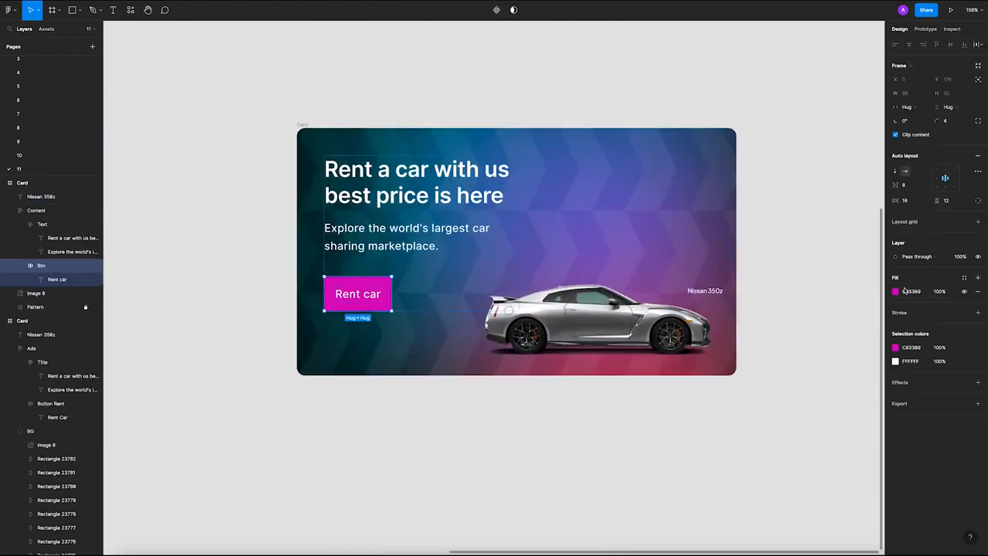
{"action": "scroll", "coordinate": [566, 280], "scroll_direction": "down", "scroll_amount": 5}
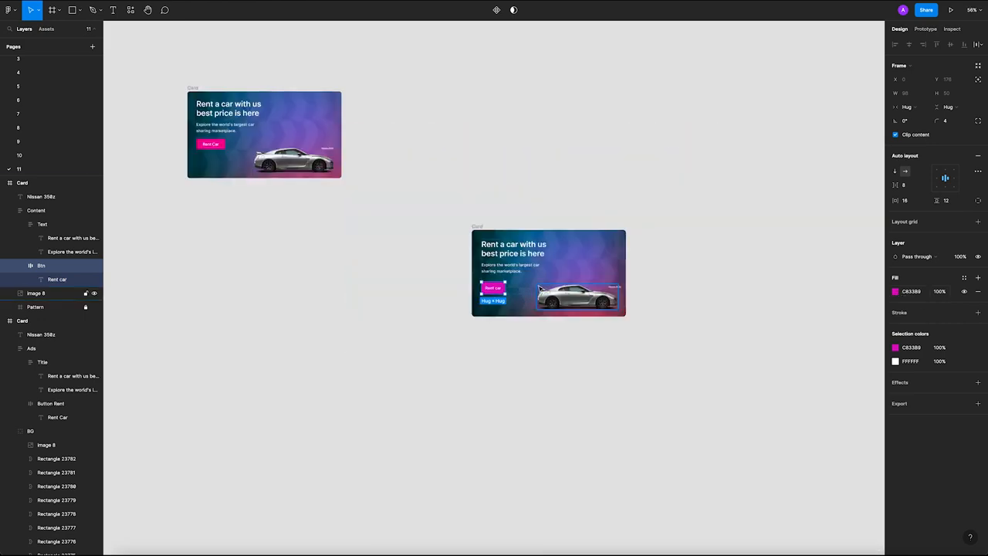
{"action": "scroll", "coordinate": [522, 283], "scroll_direction": "up", "scroll_amount": 3}
{"action": "left_click", "coordinate": [895, 290]}
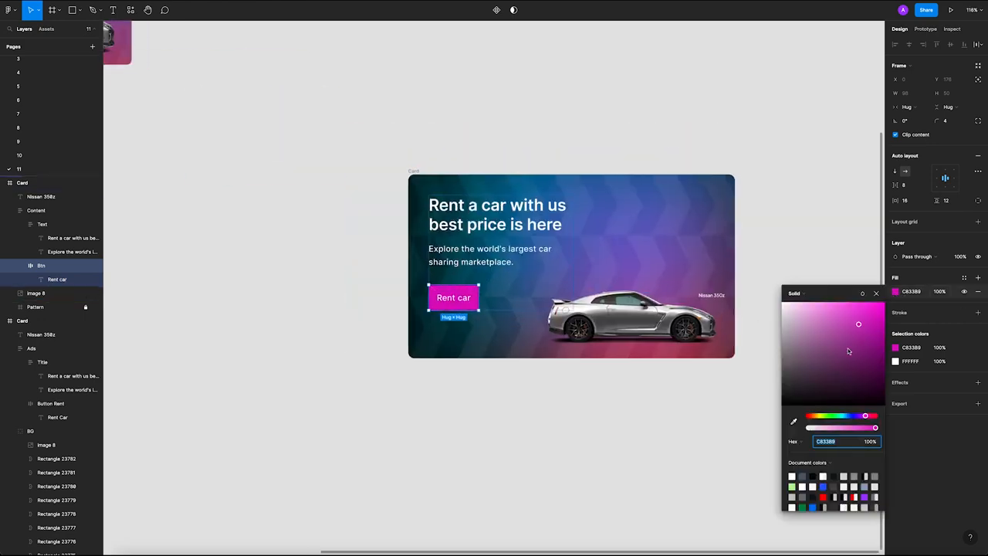
{"action": "left_click_drag", "start_coordinate": [857, 328], "coordinate": [862, 319]}
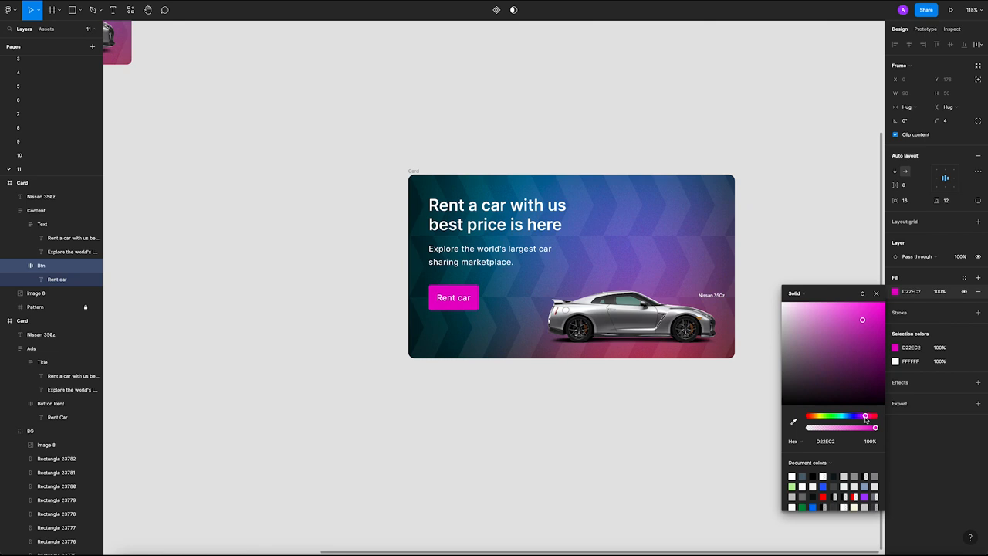
{"action": "left_click_drag", "start_coordinate": [864, 418], "coordinate": [867, 418]}
{"action": "left_click_drag", "start_coordinate": [859, 323], "coordinate": [868, 321]}
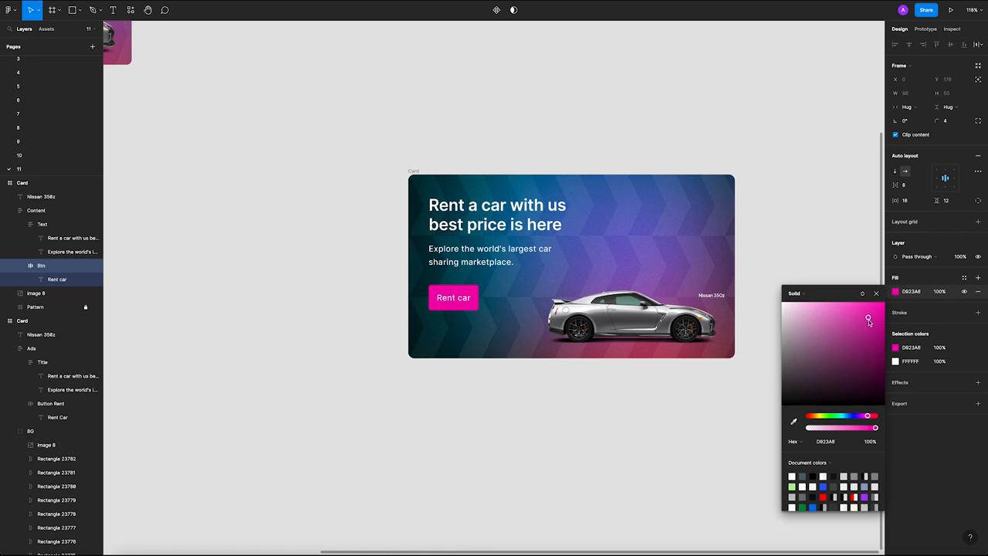
{"action": "left_click", "coordinate": [661, 375]}
{"action": "scroll", "coordinate": [606, 417], "scroll_direction": "right", "scroll_amount": 2}
{"action": "scroll", "coordinate": [496, 404], "scroll_direction": "right", "scroll_amount": 2}
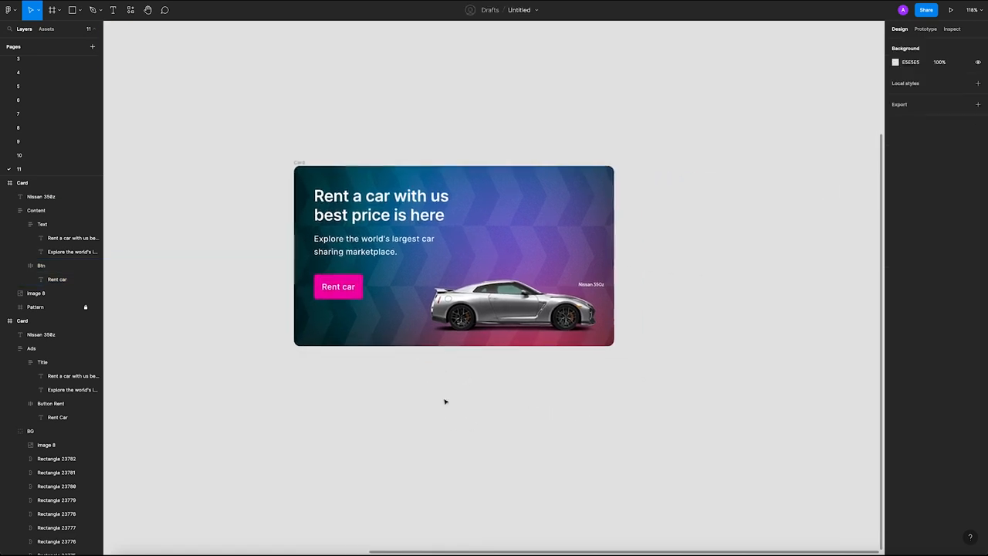
{"action": "left_click", "coordinate": [447, 238]}
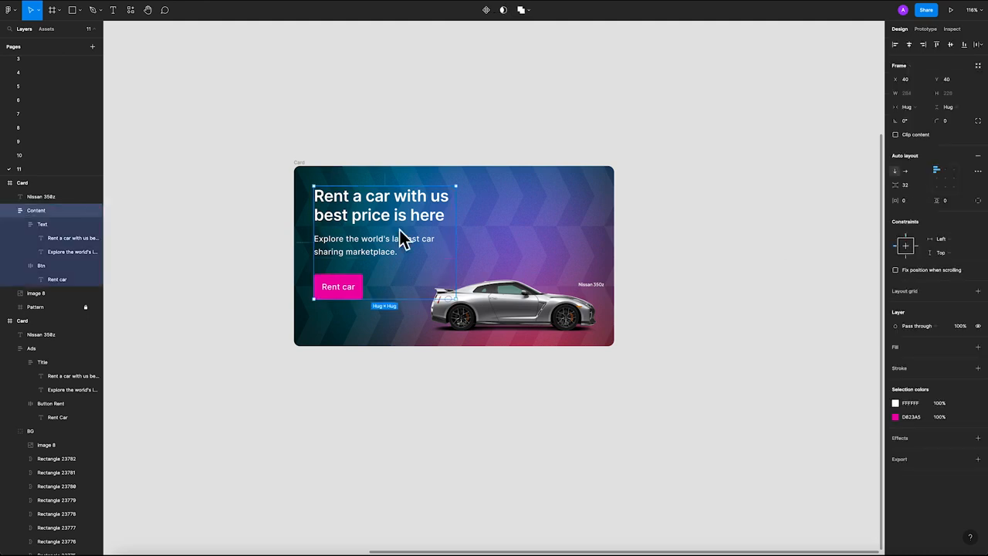
{"action": "left_click", "coordinate": [239, 189]}
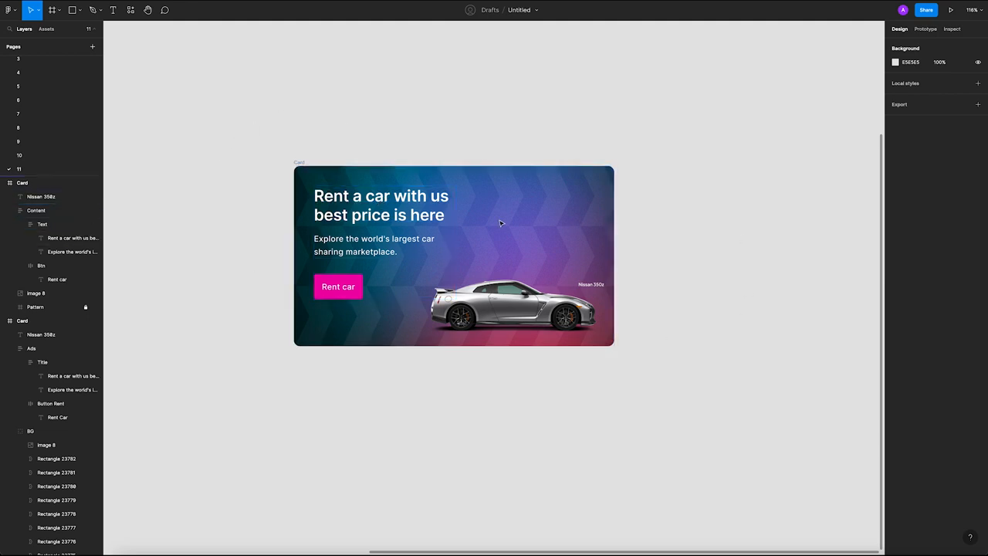
{"action": "left_click", "coordinate": [365, 218]}
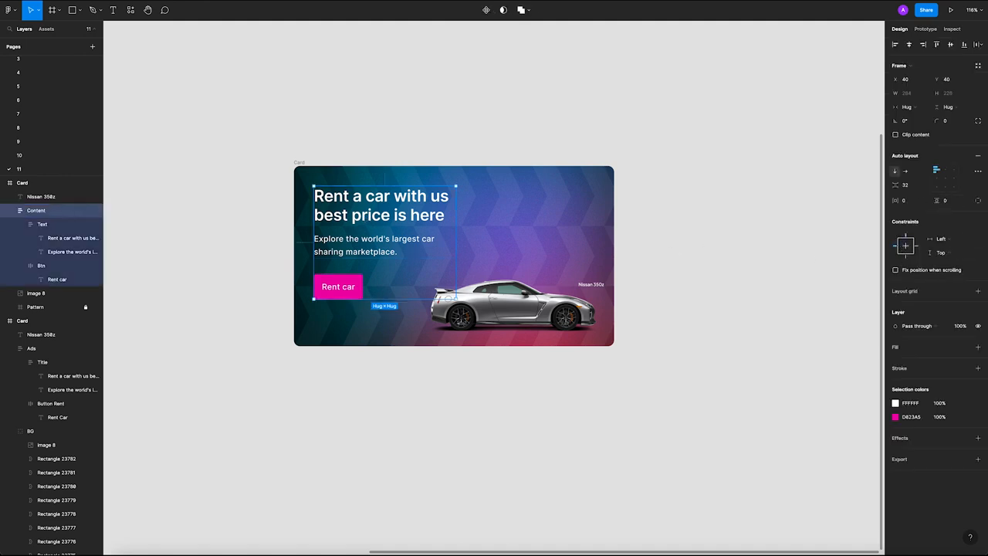
Set the car image's constraints to Right and Bottom so it stays anchored to that corner of the card.
{"action": "left_click", "coordinate": [548, 319]}
{"action": "left_click", "coordinate": [905, 151]}
{"action": "left_click", "coordinate": [916, 139]}
{"action": "left_click", "coordinate": [717, 244]}
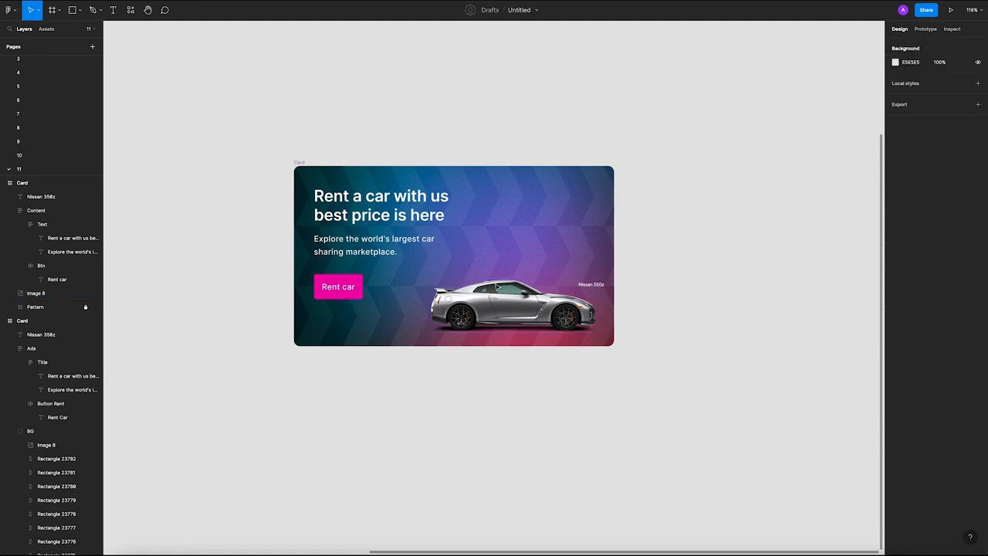
{"action": "left_click", "coordinate": [349, 282]}
{"action": "left_click", "coordinate": [636, 148]}
{"action": "left_click", "coordinate": [299, 164]}
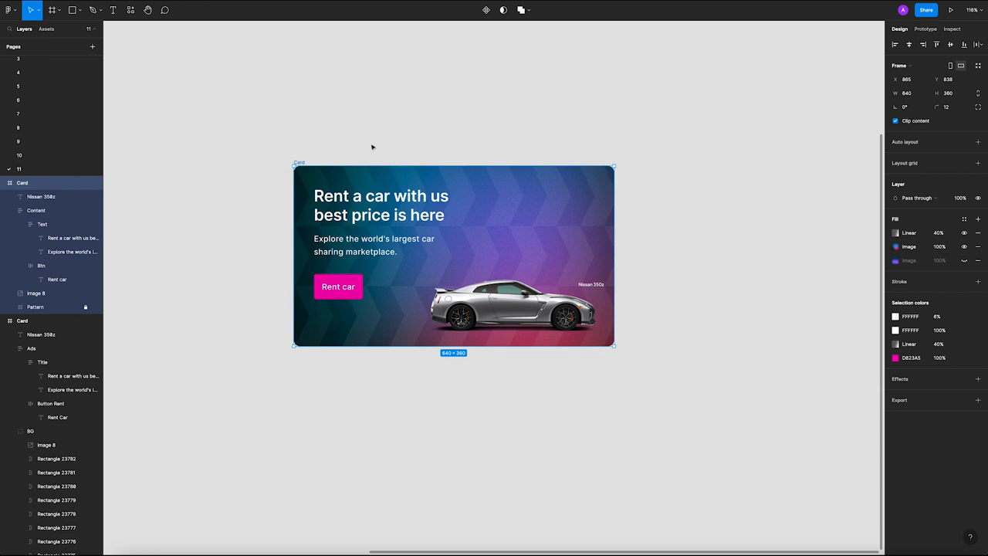
{"action": "key", "text": "shift+a"}
{"action": "key", "text": "ctrl+z"}
{"action": "left_click", "coordinate": [571, 128]}
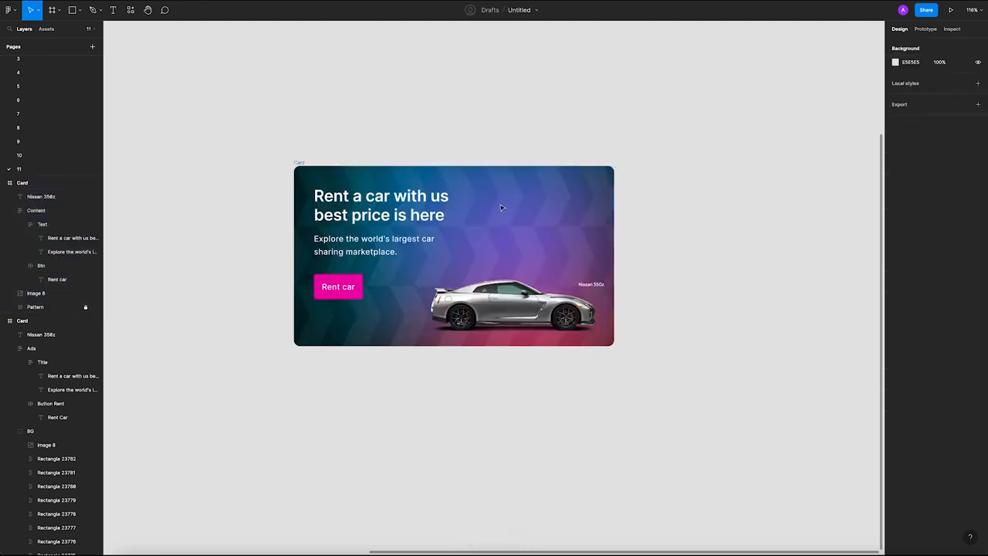
Collapse the new card's Content layer and check the Pattern frame's lock and constraints.
{"action": "left_click", "coordinate": [11, 210]}
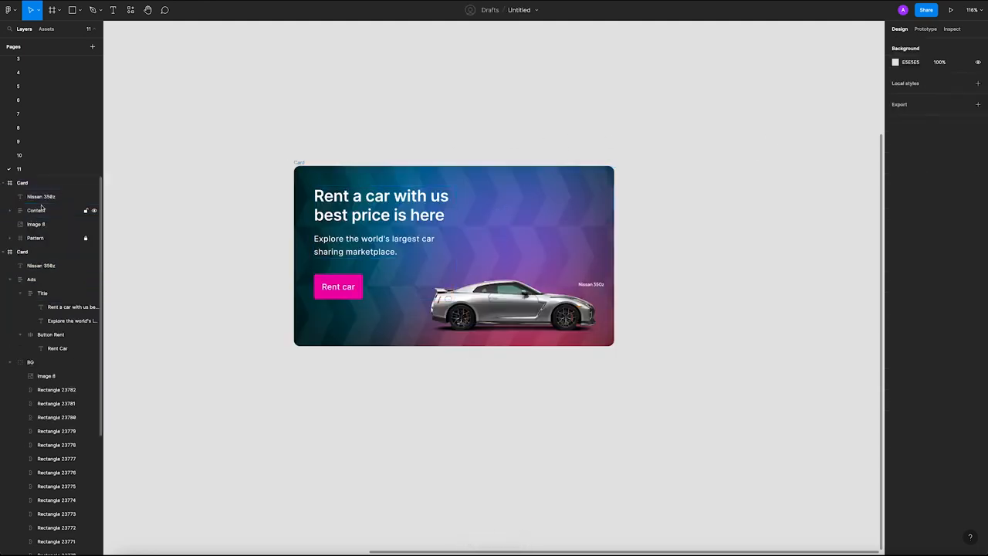
{"action": "left_click", "coordinate": [62, 224]}
{"action": "left_click", "coordinate": [92, 238]}
{"action": "left_click", "coordinate": [85, 239]}
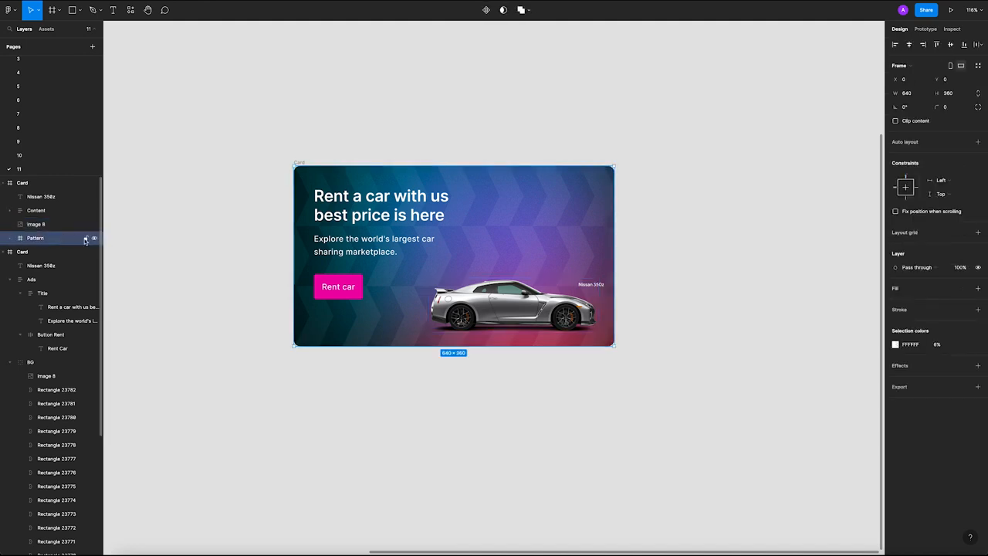
{"action": "left_click", "coordinate": [85, 239]}
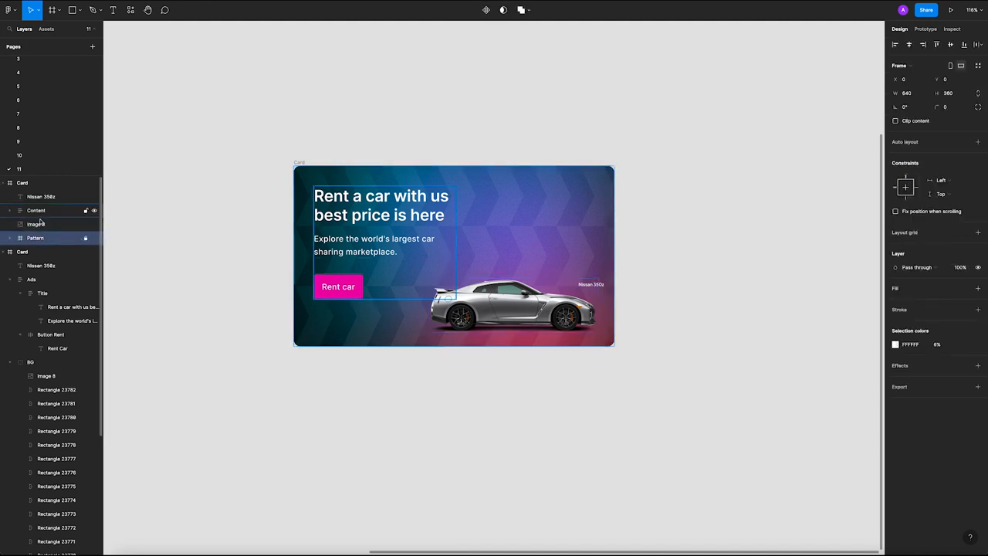
{"action": "left_click", "coordinate": [180, 214]}
Try resizing the card's width to test how the car image is anchored.
{"action": "left_click", "coordinate": [299, 163]}
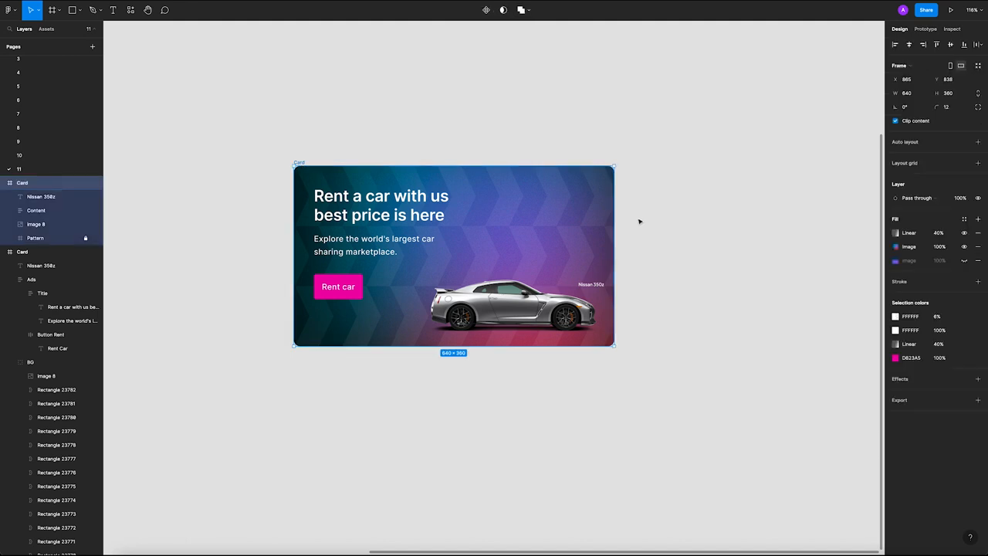
{"action": "mouse_move", "coordinate": [611, 221]}
{"action": "left_mouse_down"}
{"action": "mouse_move", "coordinate": [690, 220]}
{"action": "mouse_move", "coordinate": [614, 222]}
{"action": "left_mouse_up"}
{"action": "left_click", "coordinate": [638, 265]}
Set the "Nissan 350z" label's constraints to Right and Bottom.
{"action": "left_click", "coordinate": [591, 283]}
{"action": "left_click", "coordinate": [916, 142]}
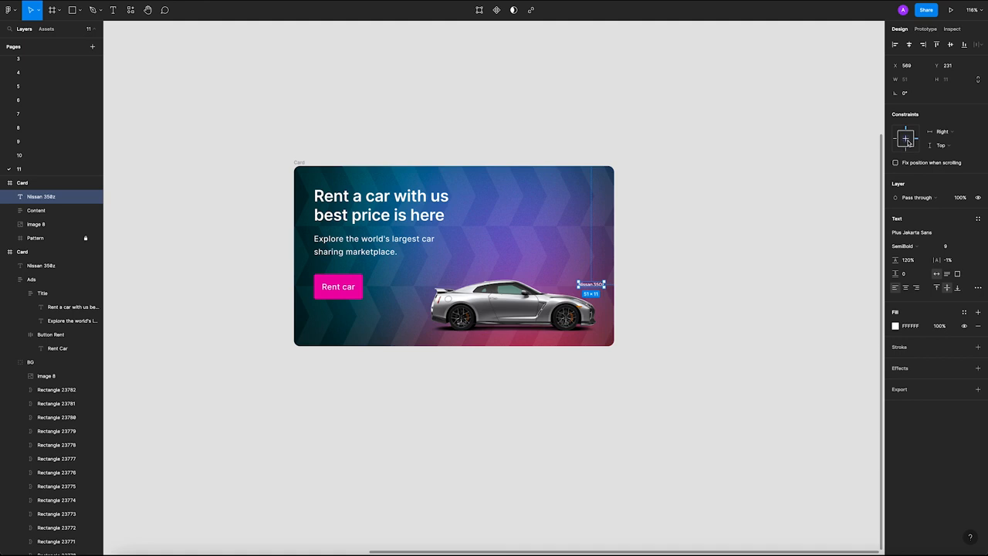
{"action": "left_click", "coordinate": [907, 148]}
{"action": "left_click", "coordinate": [361, 155]}
Try narrowing the card from its right edge to test the car and label constraints, and undo it.
{"action": "left_click", "coordinate": [299, 163]}
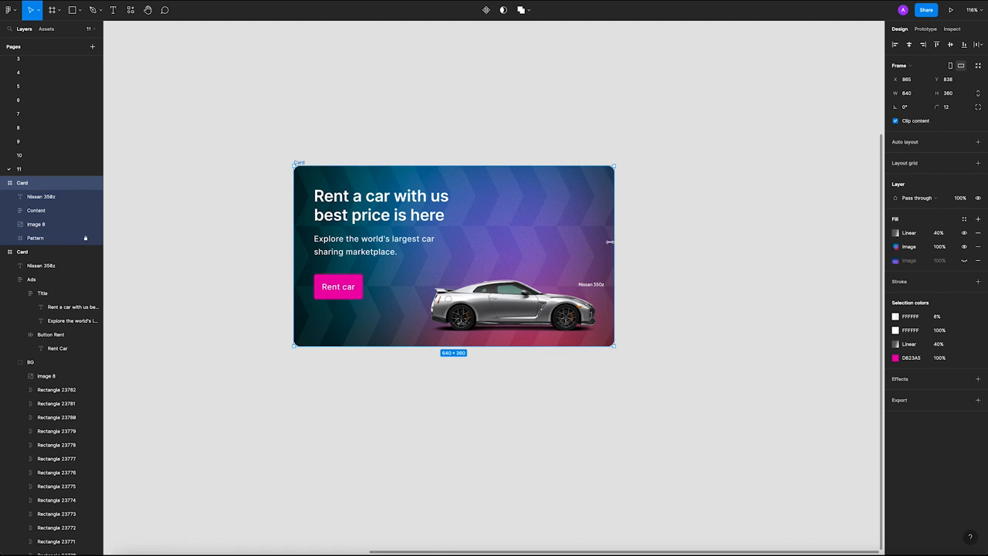
{"action": "mouse_move", "coordinate": [610, 242]}
{"action": "left_mouse_down"}
{"action": "mouse_move", "coordinate": [739, 242]}
{"action": "mouse_move", "coordinate": [591, 246]}
{"action": "left_mouse_up"}
{"action": "key", "text": "ctrl+z"}
{"action": "left_click", "coordinate": [704, 246]}
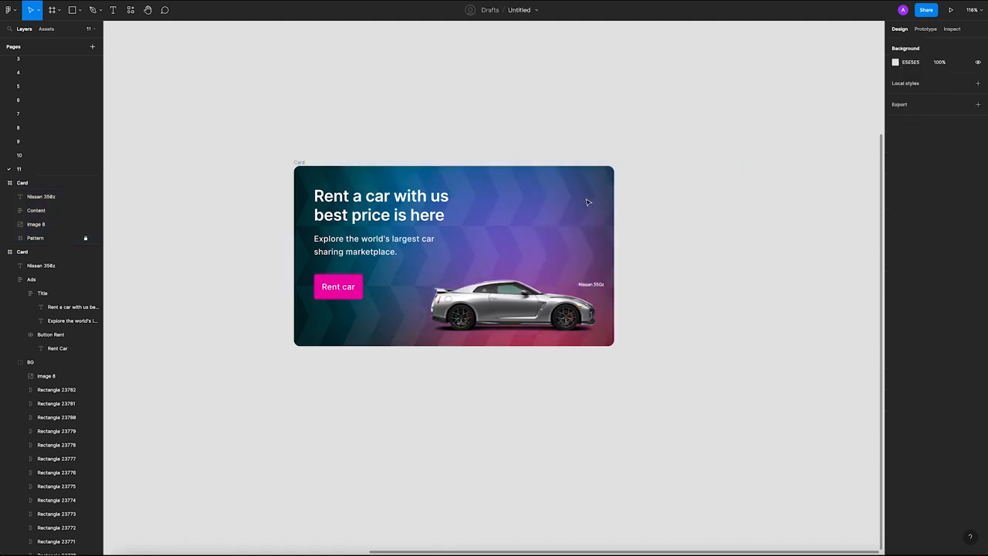
Unlock the new card's Pattern frame and duplicate it.
{"action": "left_click", "coordinate": [300, 163]}
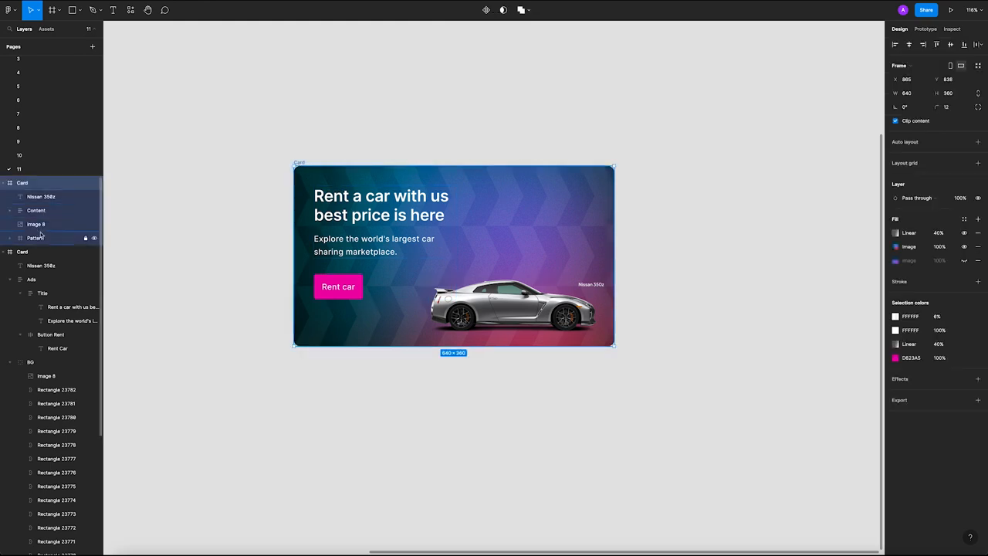
{"action": "left_click", "coordinate": [65, 239]}
{"action": "left_click", "coordinate": [10, 239]}
{"action": "left_click", "coordinate": [17, 240]}
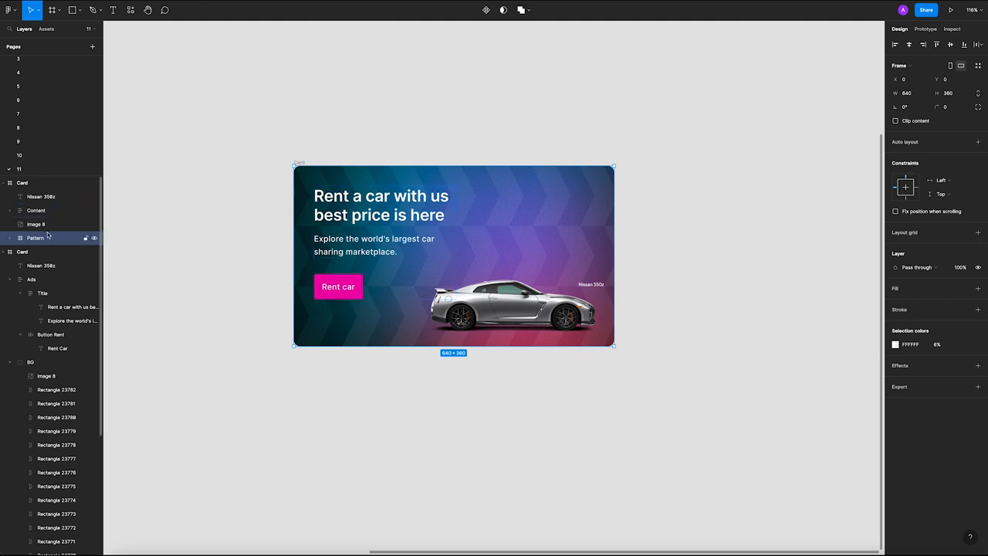
{"action": "key", "text": "ctrl+d"}
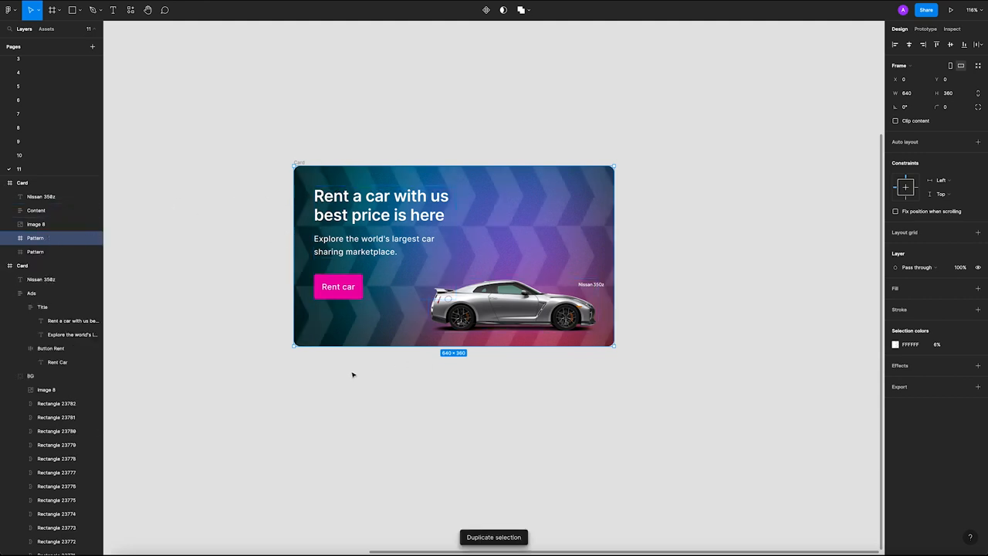
Move the duplicated Pattern frame horizontally until it sits just beyond the card's right edge, keeping Y at 0.
{"action": "key", "text": "shift+Right"}
{"action": "key", "text": "shift+Right"}
{"action": "key", "text": "shift+Right"}
{"action": "key", "text": "shift+Right"}
{"action": "key", "text": "shift+Right"}
{"action": "key", "text": "shift+Right"}
{"action": "key", "text": "shift+Right"}
{"action": "key", "text": "shift+Right"}
{"action": "key", "text": "shift+Right"}
{"action": "key", "text": "shift+Right"}
{"action": "key", "text": "shift+Right"}
{"action": "key", "text": "shift+Right"}
{"action": "key", "text": "shift+Right"}
{"action": "key", "text": "shift+Right"}
{"action": "key", "text": "shift+Right"}
{"action": "key", "text": "shift+Right"}
{"action": "key", "text": "shift+Right"}
{"action": "key", "text": "shift+Right"}
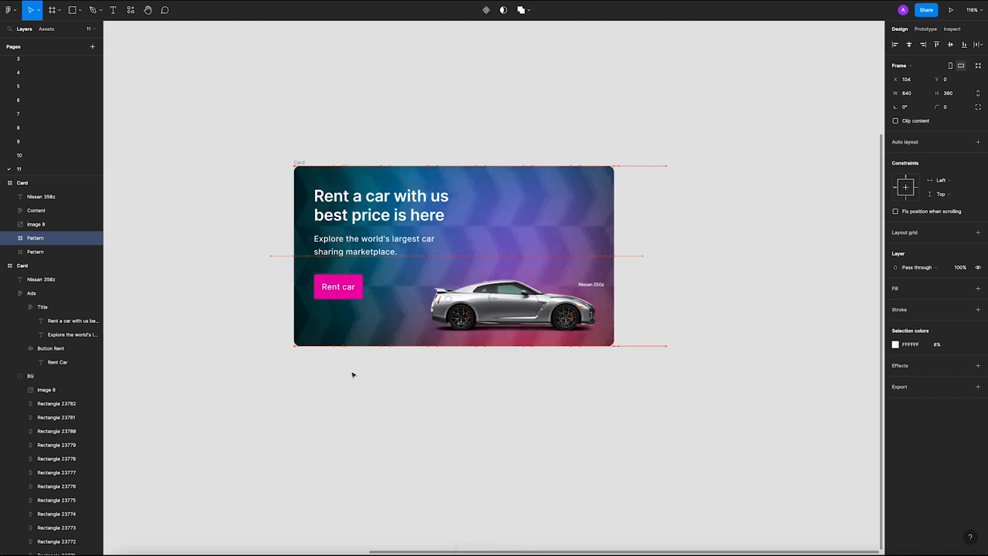
{"action": "key", "text": "shift+Right"}
{"action": "key", "text": "shift+Right"}
{"action": "key", "text": "shift+Right"}
{"action": "key", "text": "shift+Right"}
{"action": "key", "text": "shift+Right"}
{"action": "key", "text": "shift+Right"}
{"action": "key", "text": "shift+Right"}
{"action": "key", "text": "shift+Right"}
{"action": "key", "text": "shift+Right"}
{"action": "key", "text": "shift+Right"}
{"action": "key", "text": "shift+Right"}
{"action": "key", "text": "shift+Right"}
{"action": "key", "text": "shift+Right"}
{"action": "key", "text": "shift+Right"}
{"action": "key", "text": "shift+Right"}
{"action": "key", "text": "shift+Right"}
{"action": "key", "text": "shift+Right"}
{"action": "key", "text": "shift+Right"}
{"action": "key", "text": "shift+Right"}
{"action": "key", "text": "shift+Right"}
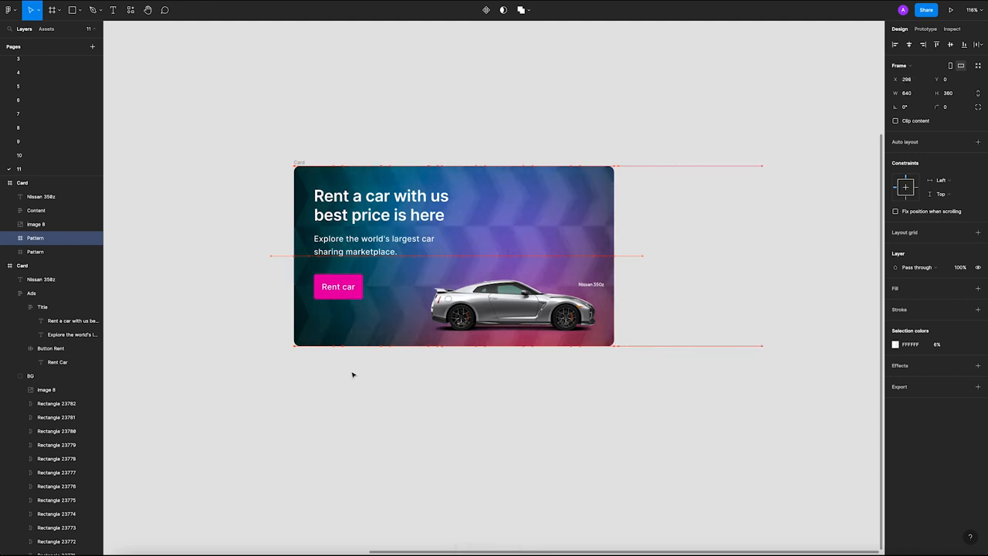
{"action": "key", "text": "shift+Right"}
{"action": "key", "text": "shift+Right"}
{"action": "key", "text": "shift+Right"}
{"action": "key", "text": "shift+Right"}
{"action": "key", "text": "shift+Right"}
{"action": "key", "text": "shift+Right"}
{"action": "key", "text": "shift+Right"}
{"action": "key", "text": "shift+Right"}
{"action": "key", "text": "shift+Right"}
{"action": "key", "text": "shift+Right"}
{"action": "key", "text": "shift+Right"}
{"action": "key", "text": "shift+Right"}
{"action": "key", "text": "shift+Right"}
{"action": "key", "text": "shift+Right"}
{"action": "key", "text": "shift+Right"}
{"action": "key", "text": "shift+Right"}
{"action": "key", "text": "shift+Right"}
{"action": "key", "text": "shift+Right"}
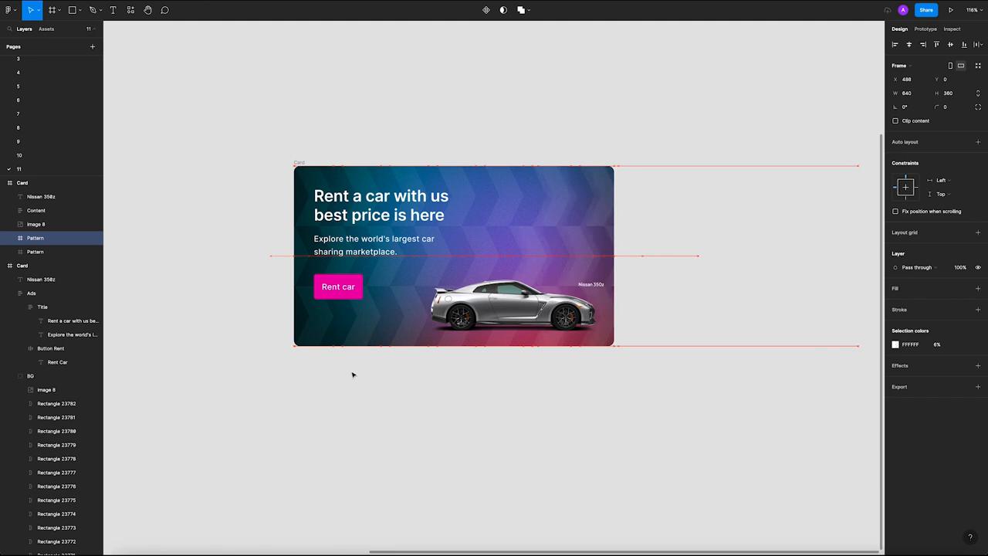
{"action": "key", "text": "shift+Right"}
{"action": "key", "text": "shift+Right"}
{"action": "key", "text": "shift+Right"}
{"action": "key", "text": "shift+Right"}
{"action": "key", "text": "shift+Right"}
{"action": "key", "text": "shift+Right"}
{"action": "key", "text": "shift+Right"}
{"action": "key", "text": "shift+Right"}
{"action": "key", "text": "shift+Right"}
{"action": "key", "text": "shift+Right"}
{"action": "key", "text": "shift+Right"}
{"action": "key", "text": "shift+Right"}
{"action": "key", "text": "shift+Right"}
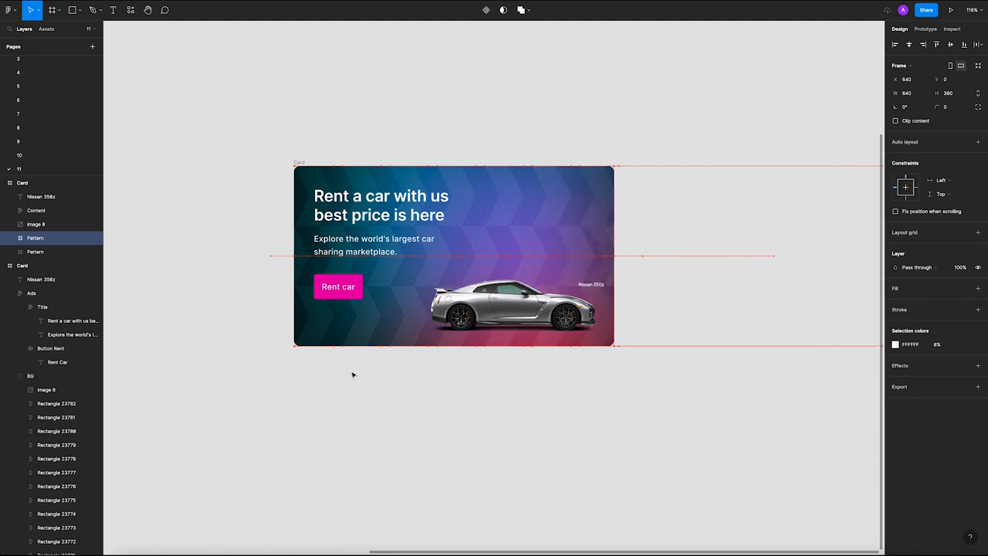
{"action": "key", "text": "shift+Right"}
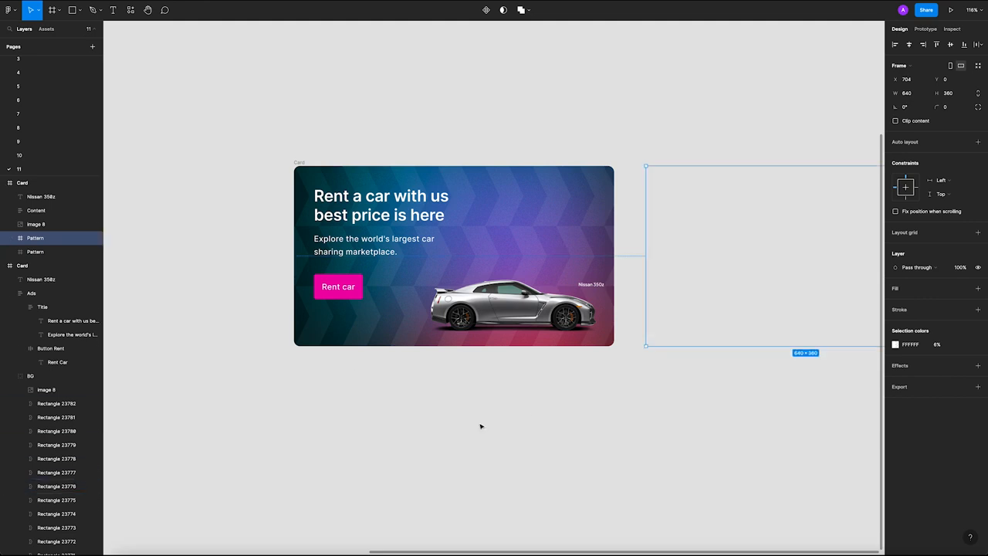
{"action": "key", "text": "shift+Left"}
{"action": "key", "text": "shift+Left"}
Widen the card to 1078 px by extending its right edge.
{"action": "left_click", "coordinate": [630, 379]}
{"action": "left_click_drag", "start_coordinate": [619, 378], "coordinate": [509, 389]}
{"action": "left_click", "coordinate": [191, 174]}
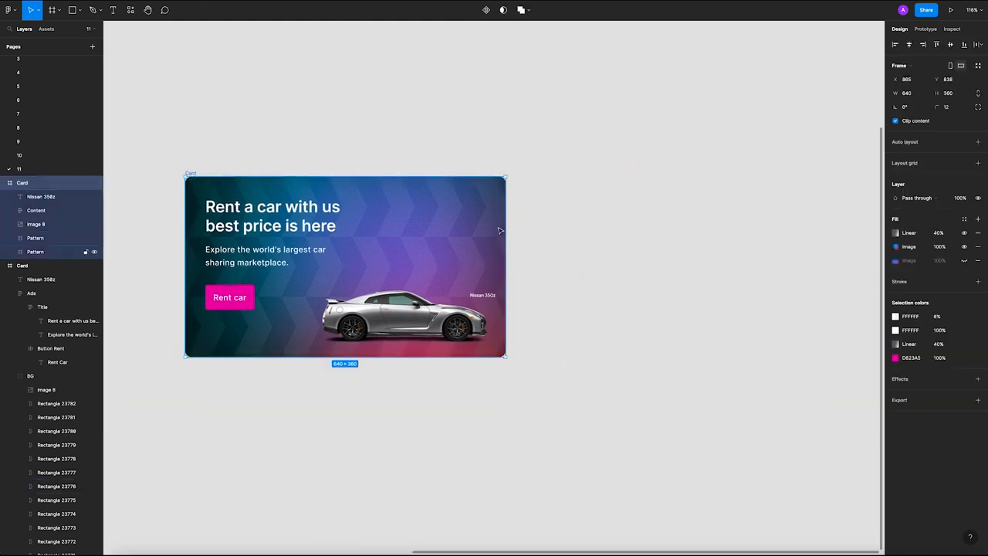
{"action": "left_click_drag", "start_coordinate": [505, 230], "coordinate": [724, 230]}
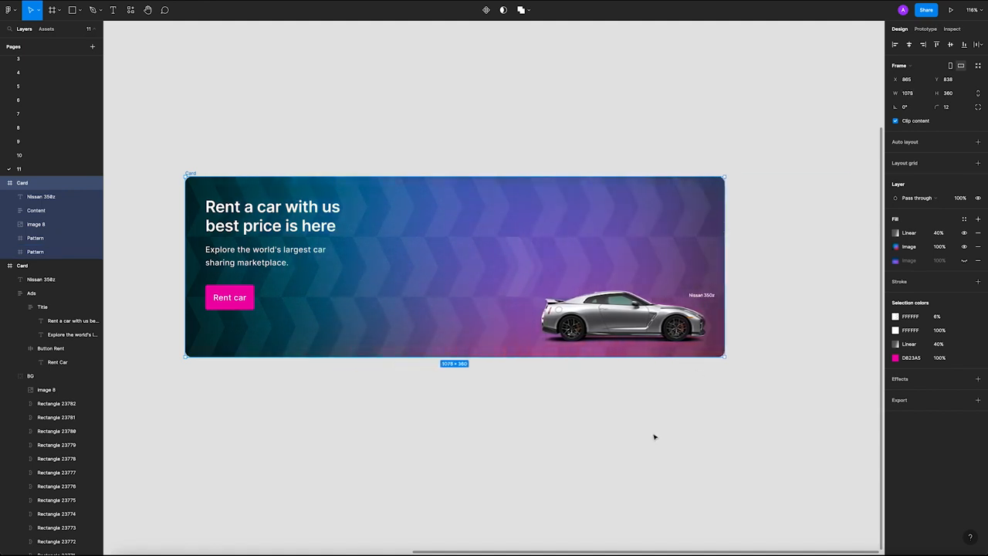
Shift the duplicated Pattern frame to X 665, Y 0 so its chevrons continue the original pattern.
{"action": "left_click", "coordinate": [649, 263]}
{"action": "key", "text": "shift+Right"}
{"action": "key", "text": "shift+Right"}
{"action": "key", "text": "shift+Right"}
{"action": "key", "text": "shift+Right"}
{"action": "key", "text": "shift+Right"}
{"action": "left_click", "coordinate": [612, 427]}
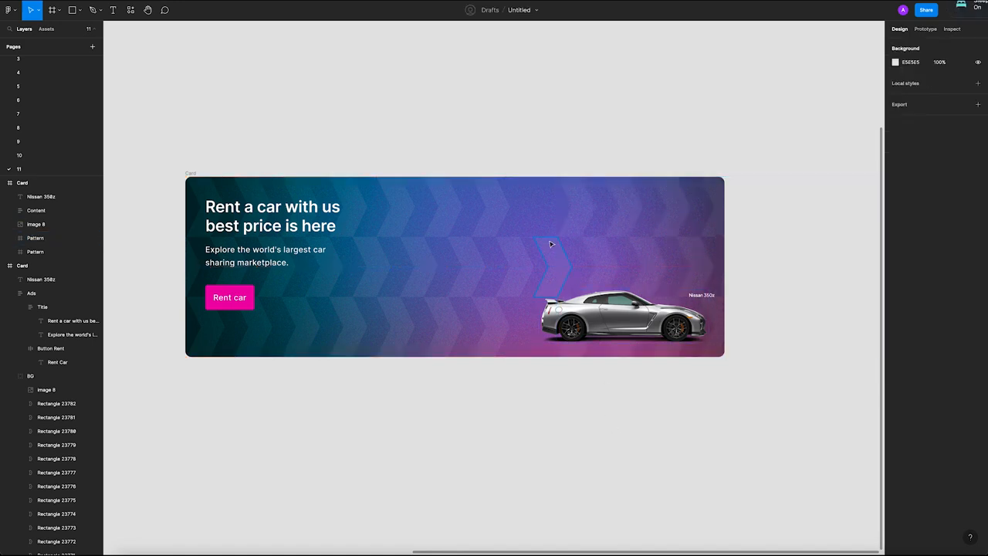
{"action": "left_click", "coordinate": [549, 242]}
{"action": "key", "text": "Escape"}
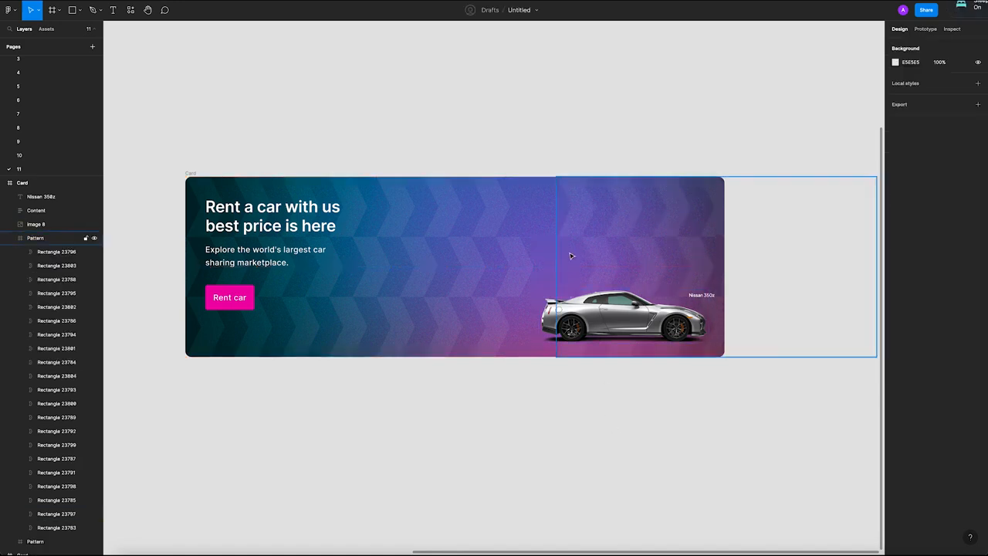
{"action": "left_click", "coordinate": [606, 227]}
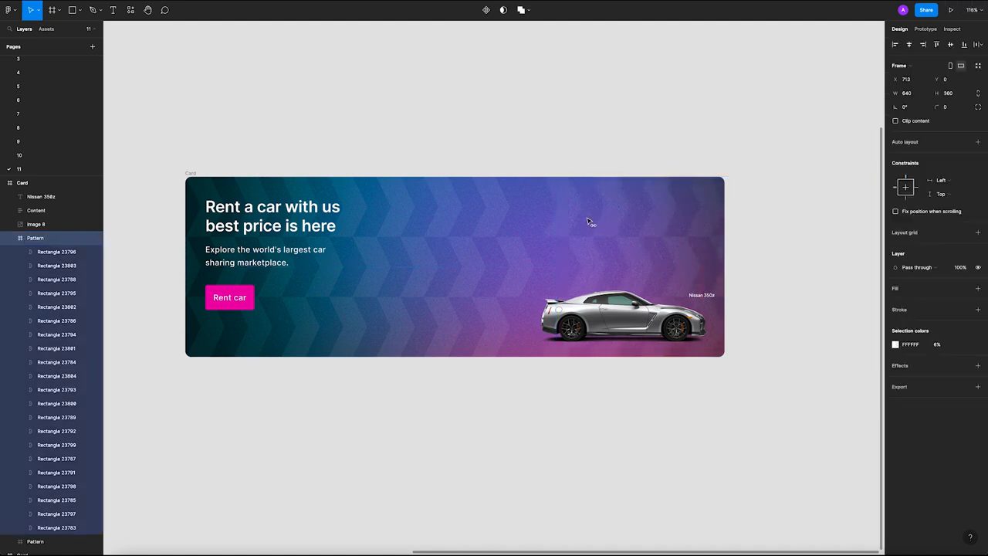
{"action": "left_click_drag", "start_coordinate": [574, 219], "coordinate": [564, 218]}
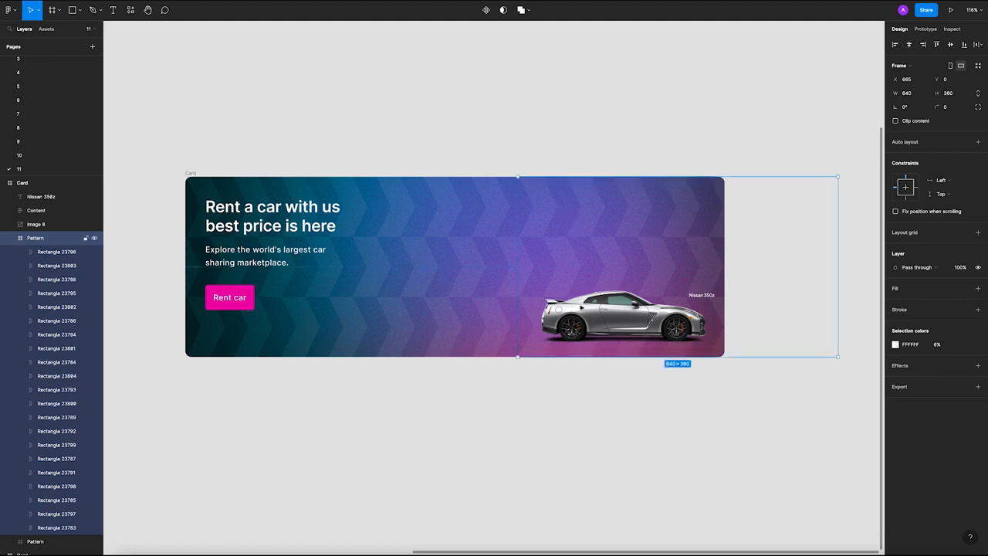
{"action": "left_click", "coordinate": [597, 416]}
Move the widened card up the canvas to X 873, Y 677.
{"action": "scroll", "coordinate": [620, 423], "scroll_direction": "down", "scroll_amount": 2}
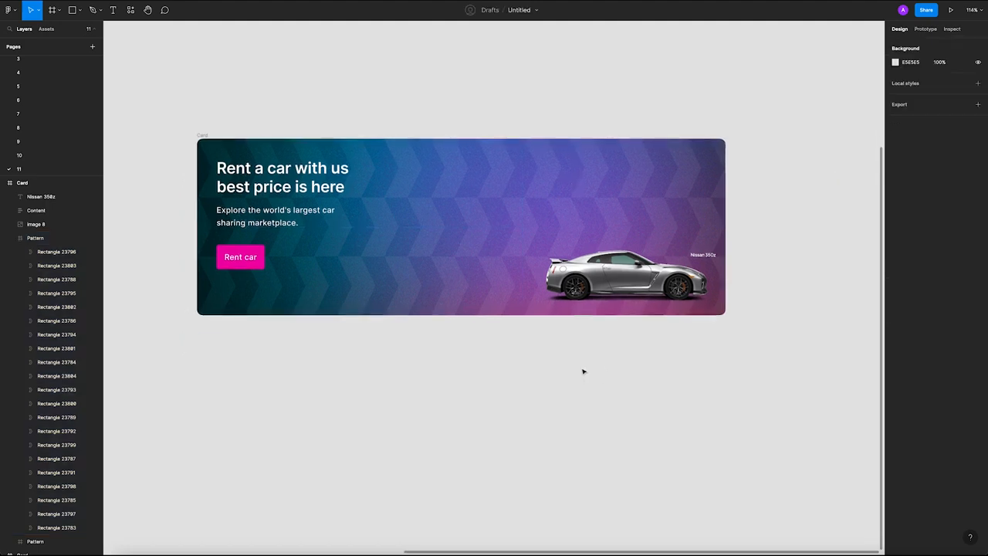
{"action": "left_click_drag", "start_coordinate": [199, 135], "coordinate": [203, 56]}
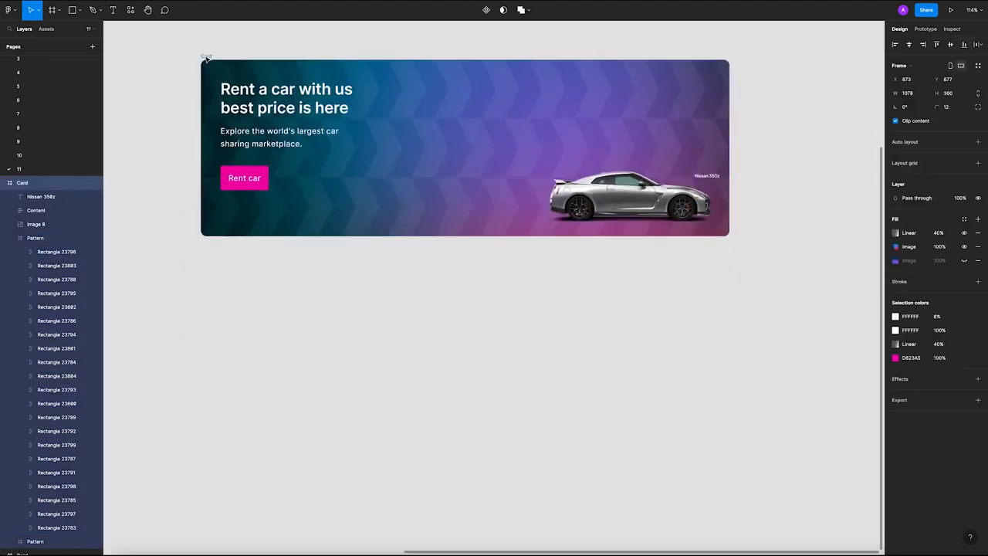
{"action": "left_click", "coordinate": [332, 315]}
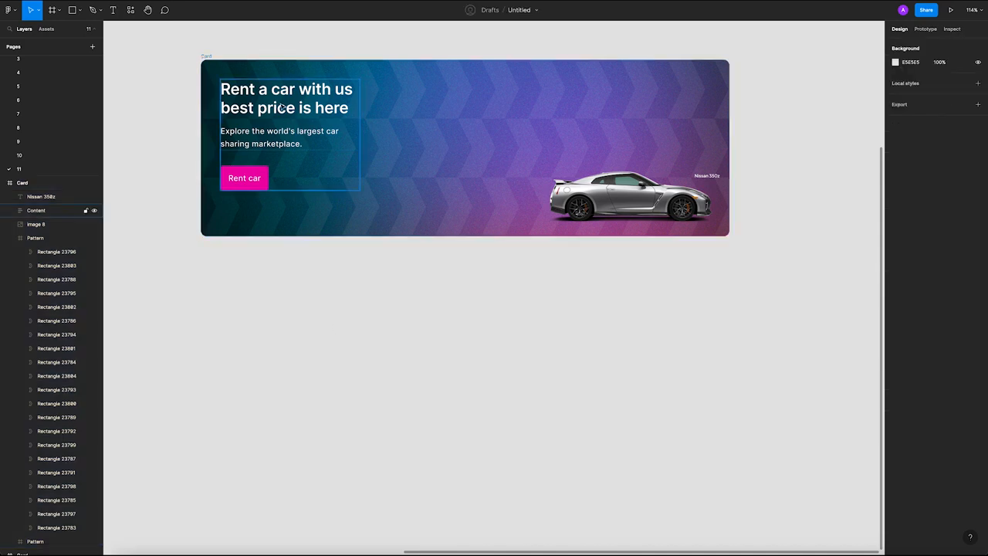
{"action": "left_click", "coordinate": [206, 56]}
{"action": "mouse_move", "coordinate": [201, 89]}
{"action": "left_mouse_down"}
{"action": "mouse_move", "coordinate": [269, 91]}
{"action": "mouse_move", "coordinate": [200, 94]}
{"action": "left_mouse_up"}
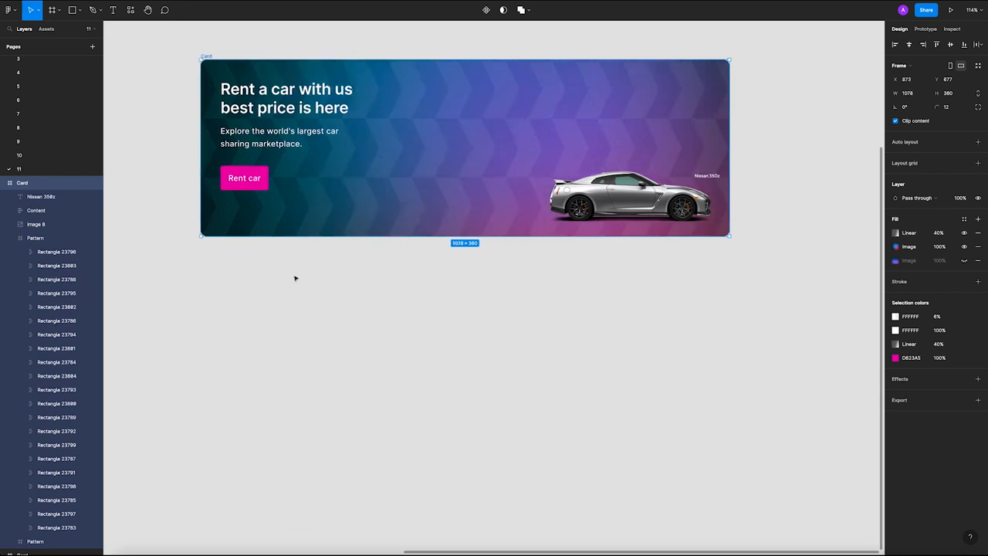
{"action": "left_click", "coordinate": [295, 280]}
Duplicate the wide card directly below the original at X 873, Y 1089 and narrow the copy to 524 px.
{"action": "left_click", "coordinate": [213, 56]}
{"action": "left_click_drag", "start_coordinate": [213, 55], "coordinate": [226, 258], "text": "alt"}
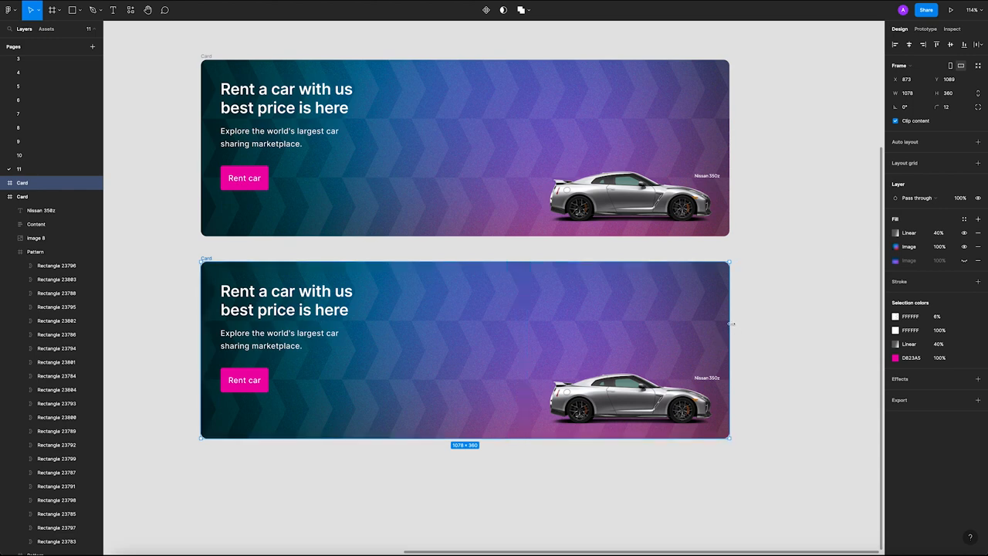
{"action": "left_click_drag", "start_coordinate": [729, 323], "coordinate": [458, 324]}
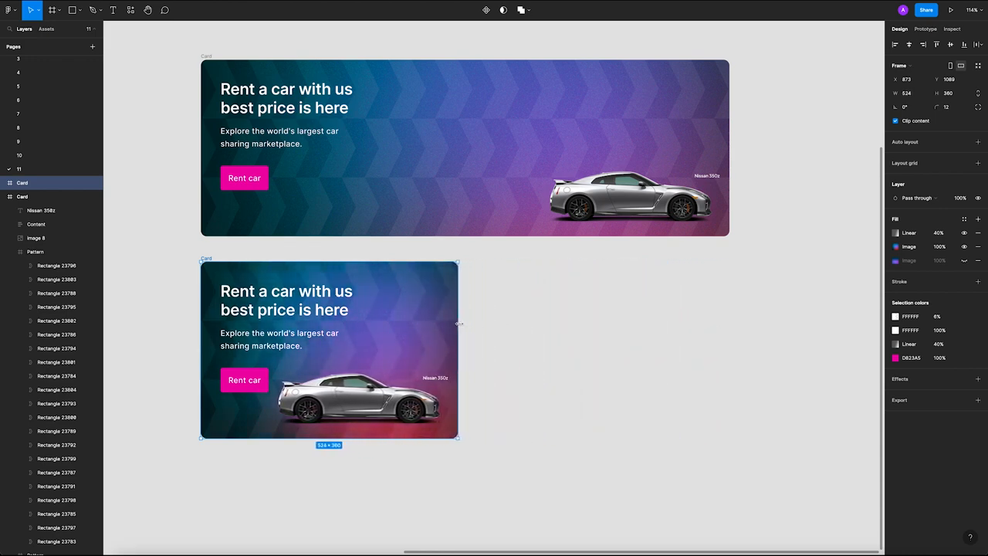
Scale the narrow card's car image down to about 224 px wide, keeping its proportions.
{"action": "left_click", "coordinate": [363, 397]}
{"action": "key", "text": "k"}
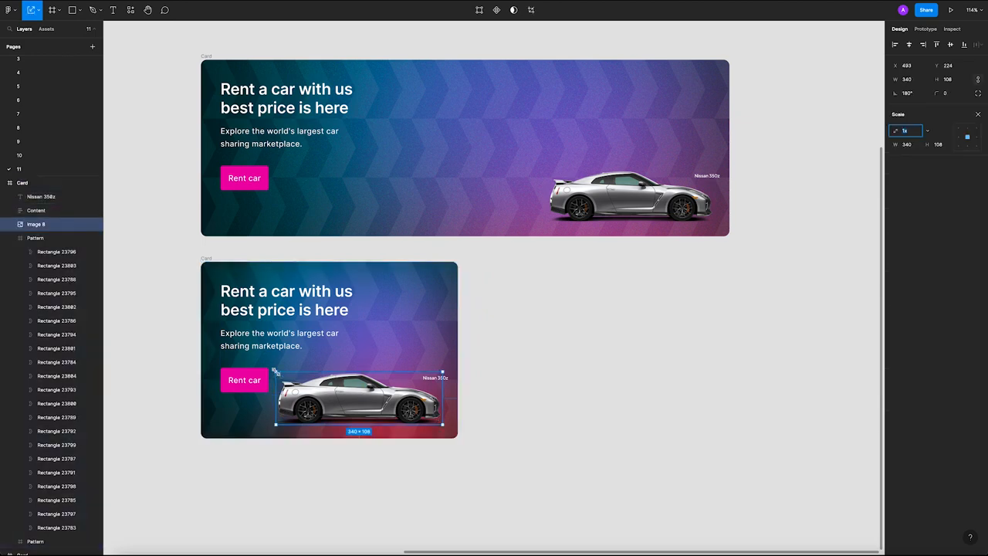
{"action": "left_click_drag", "start_coordinate": [275, 372], "coordinate": [332, 391]}
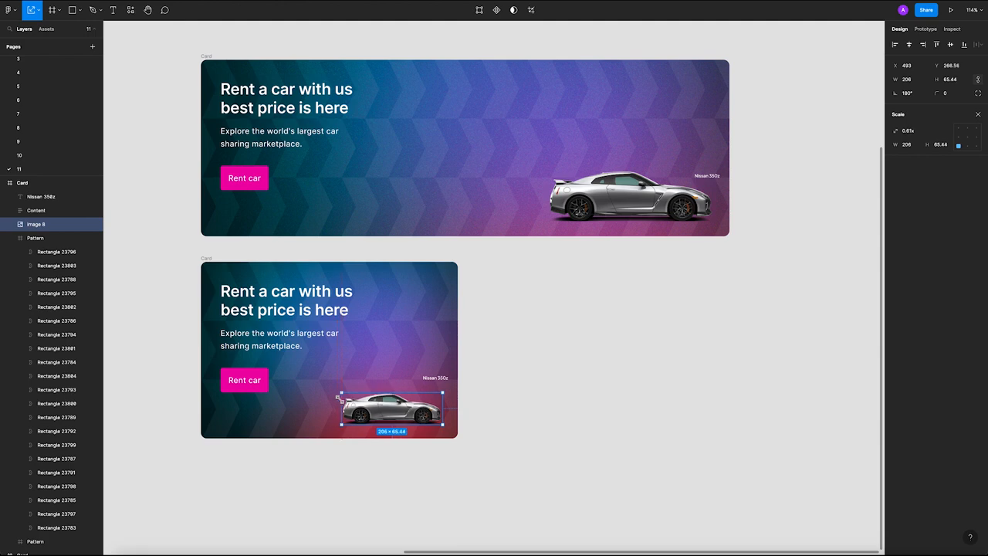
{"action": "left_click", "coordinate": [479, 334]}
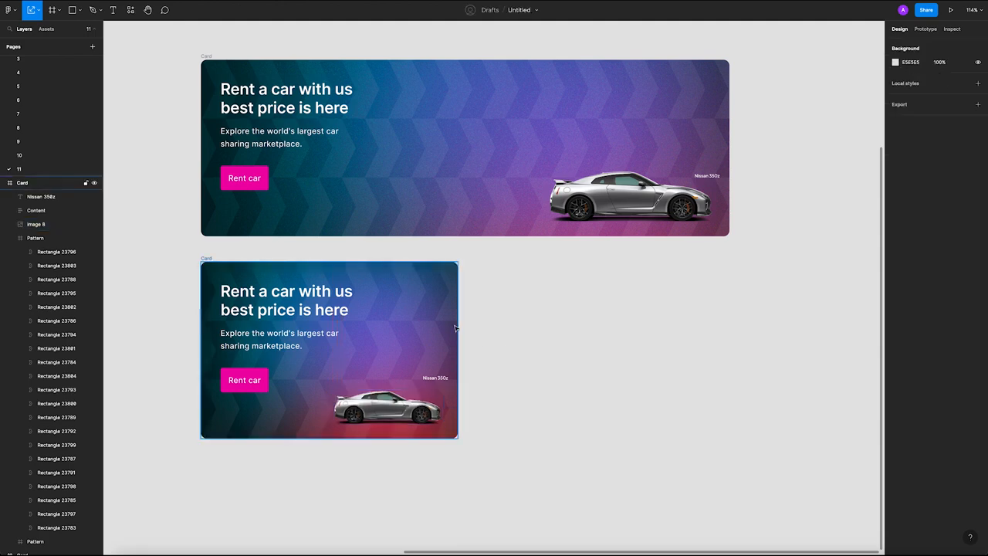
Narrow the duplicated lower card to about 411 px wide without scaling its contents.
{"action": "left_click", "coordinate": [455, 332]}
{"action": "mouse_move", "coordinate": [459, 344]}
{"action": "left_mouse_down"}
{"action": "mouse_move", "coordinate": [517, 344]}
{"action": "mouse_move", "coordinate": [460, 345]}
{"action": "left_mouse_up"}
{"action": "key", "text": "k"}
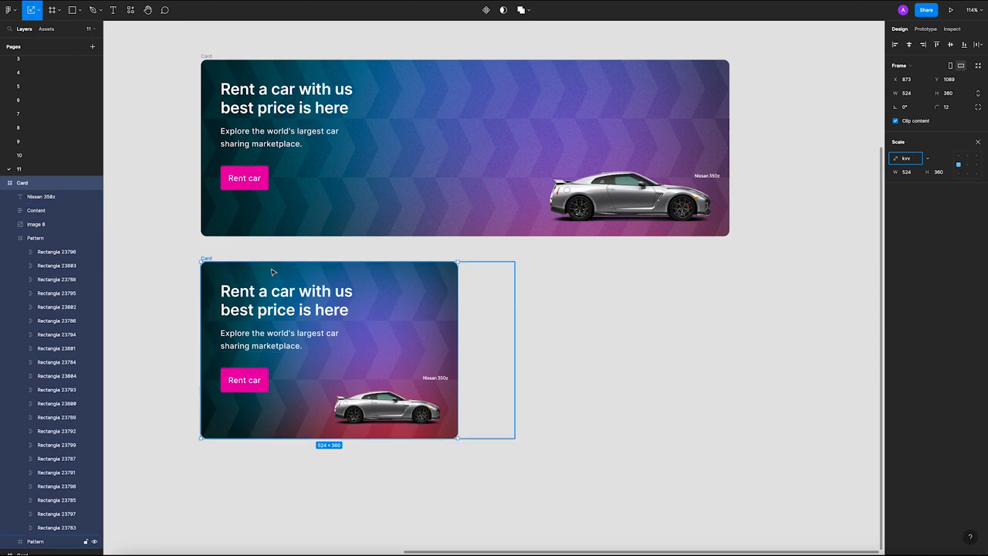
{"action": "left_click", "coordinate": [191, 250]}
{"action": "left_click", "coordinate": [206, 258]}
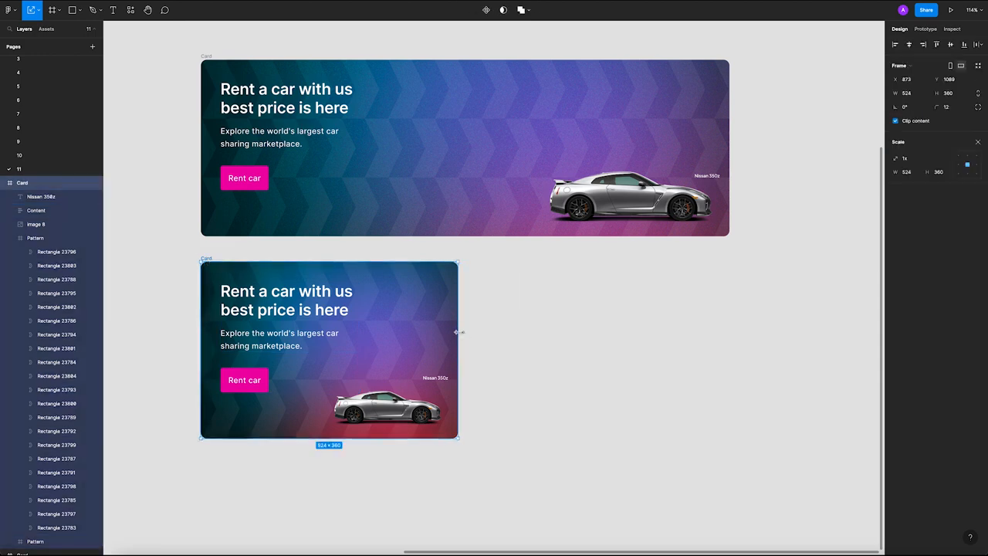
{"action": "key", "text": "v"}
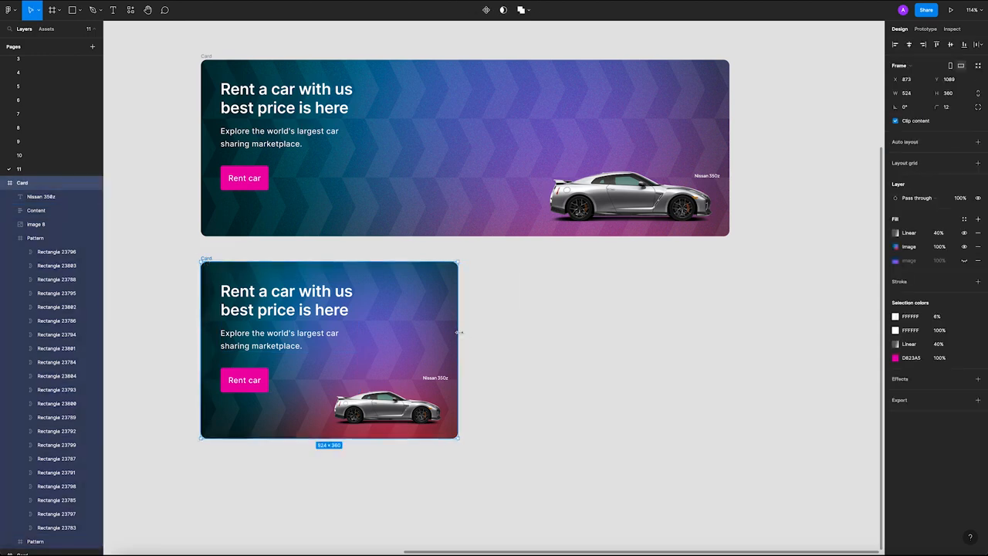
{"action": "left_click_drag", "start_coordinate": [449, 331], "coordinate": [403, 333]}
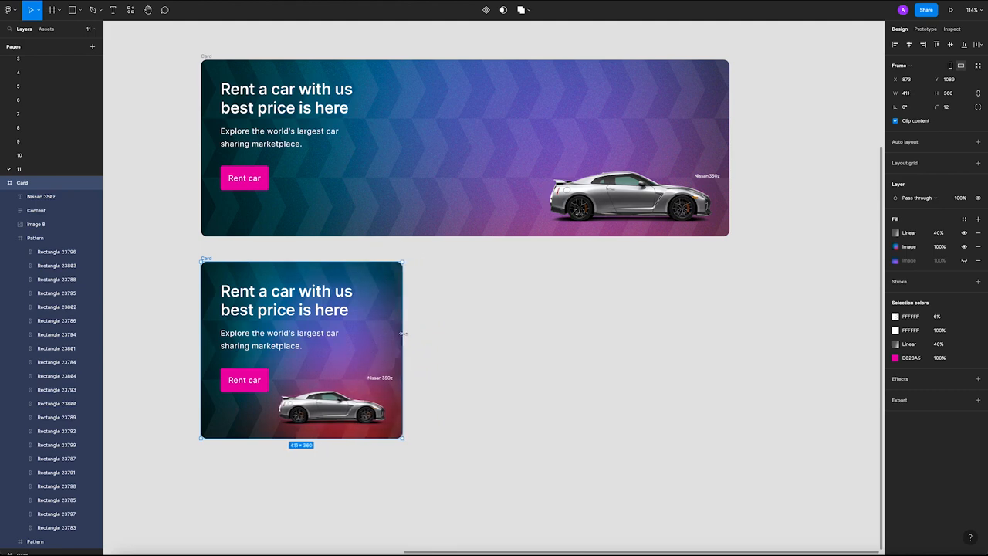
Set the narrow card's headline "Rent a car with us best price is here" to font size 24.
{"action": "left_click", "coordinate": [507, 355]}
{"action": "left_click", "coordinate": [342, 310], "text": "super"}
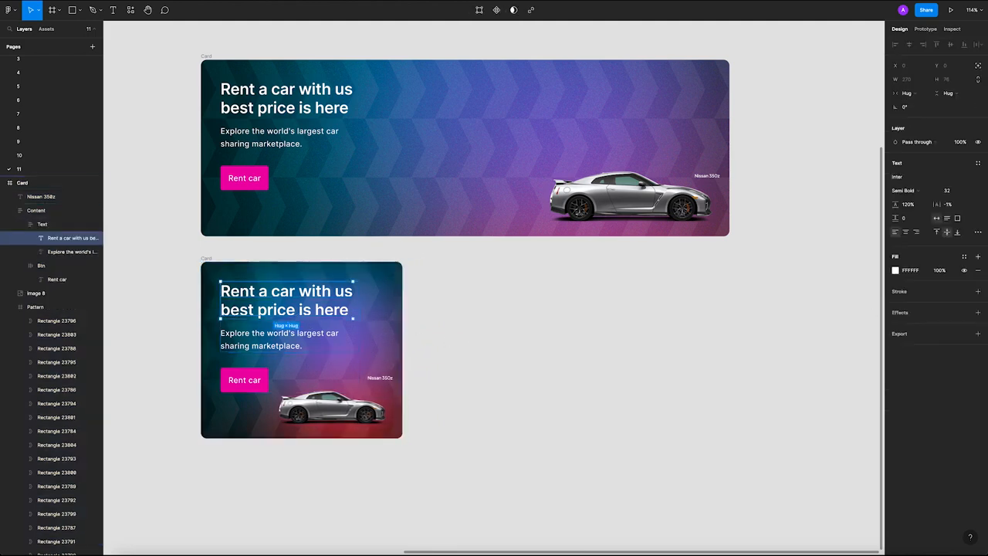
{"action": "left_click", "coordinate": [947, 191]}
{"action": "type", "text": "284"}
{"action": "key", "text": "Return"}
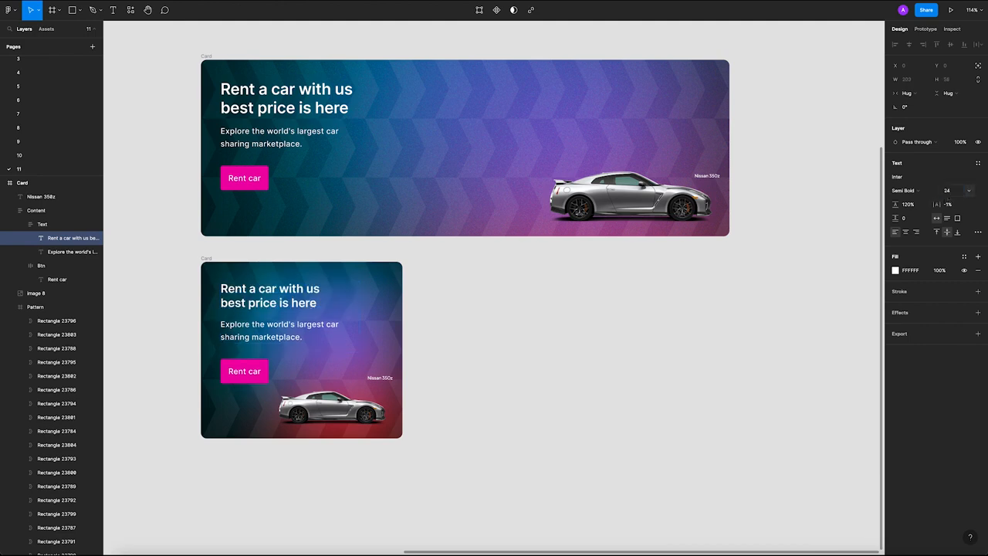
Set the description text below the narrow card's headline to font size 12.
{"action": "key", "text": "Tab"}
{"action": "left_click", "coordinate": [949, 192]}
{"action": "type", "text": "1"}
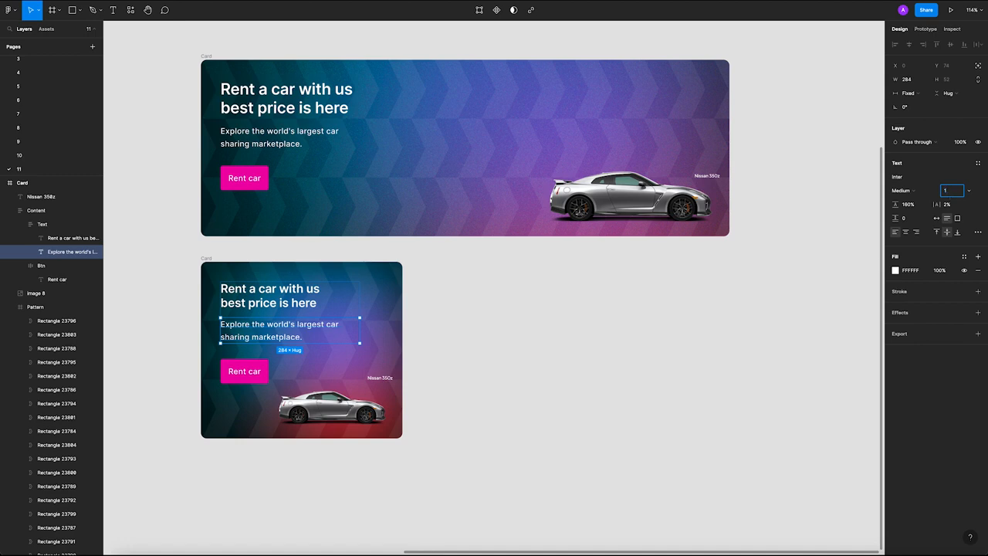
{"action": "type", "text": "2"}
{"action": "key", "text": "Return"}
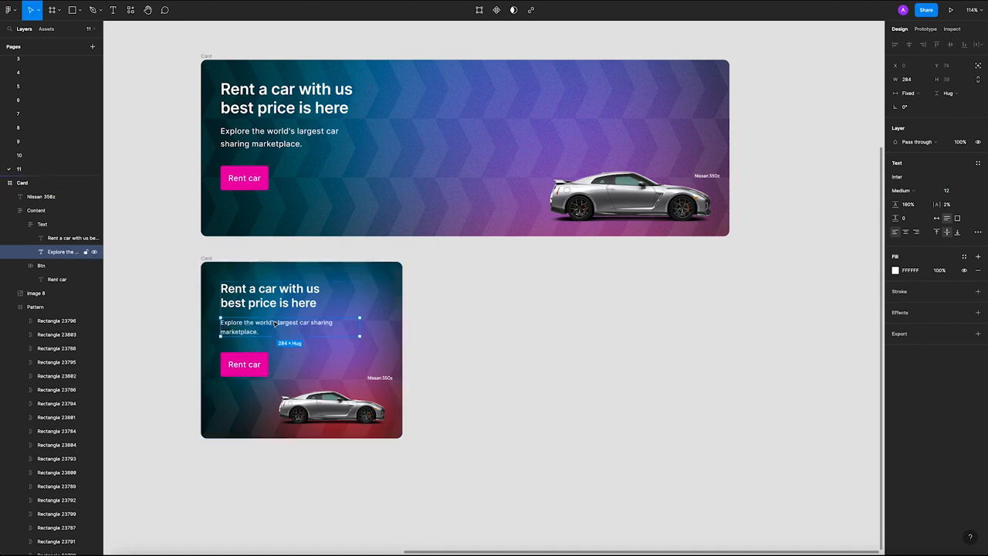
Set the auto layout spacing between the narrow card's headline and description to 12.
{"action": "left_click", "coordinate": [412, 305]}
{"action": "double_click", "coordinate": [345, 303]}
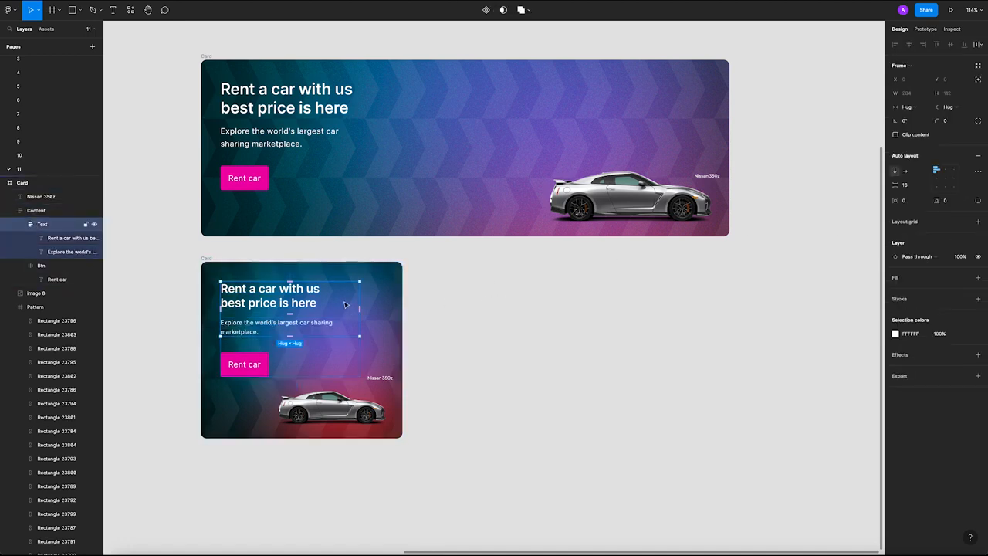
{"action": "left_click", "coordinate": [911, 185]}
{"action": "type", "text": "12"}
{"action": "key", "text": "Return"}
{"action": "left_click", "coordinate": [530, 390]}
Set the Content frame's auto layout spacing between the text and the button in the narrow card to 16.
{"action": "left_click", "coordinate": [279, 343]}
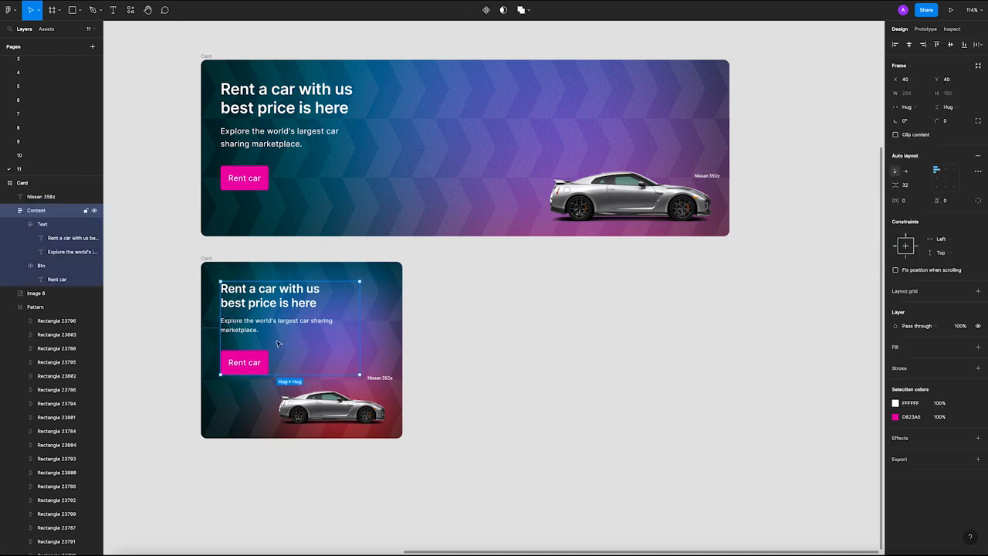
{"action": "left_click", "coordinate": [909, 185]}
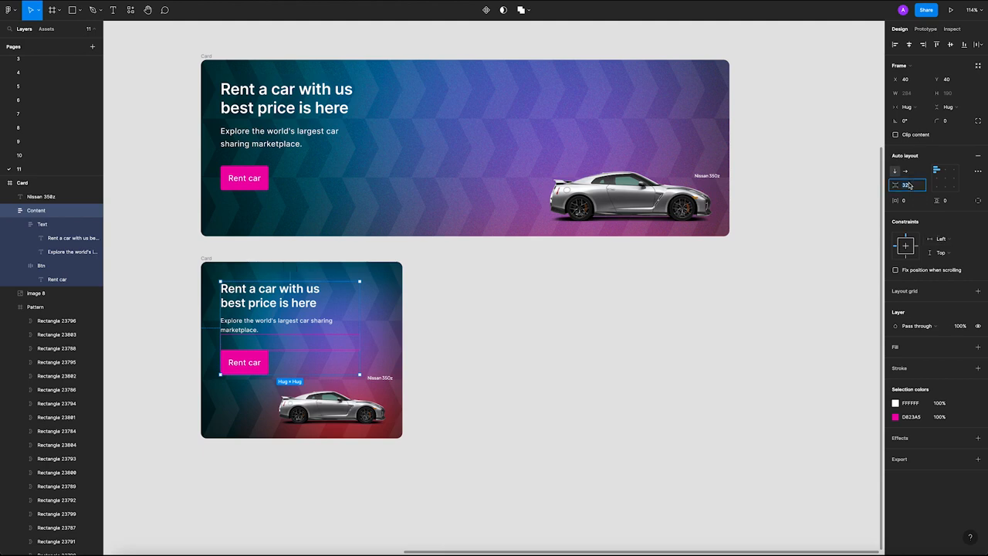
{"action": "type", "text": "24"}
{"action": "key", "text": "Return"}
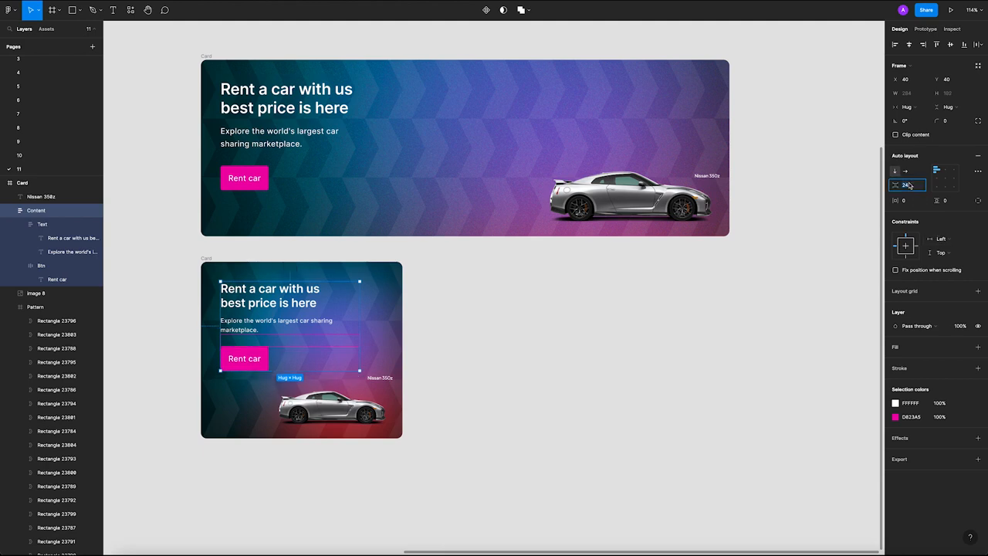
{"action": "type", "text": "16"}
{"action": "key", "text": "Return"}
{"action": "left_click", "coordinate": [657, 361]}
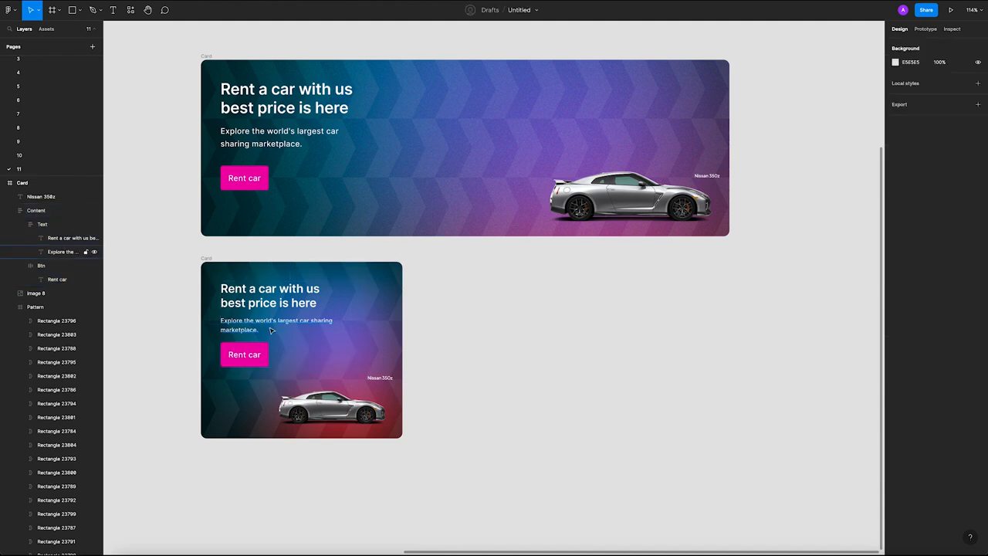
Set the narrow card's button padding to 8 vertically and 12 horizontally.
{"action": "left_click", "coordinate": [265, 349]}
{"action": "left_click", "coordinate": [948, 204]}
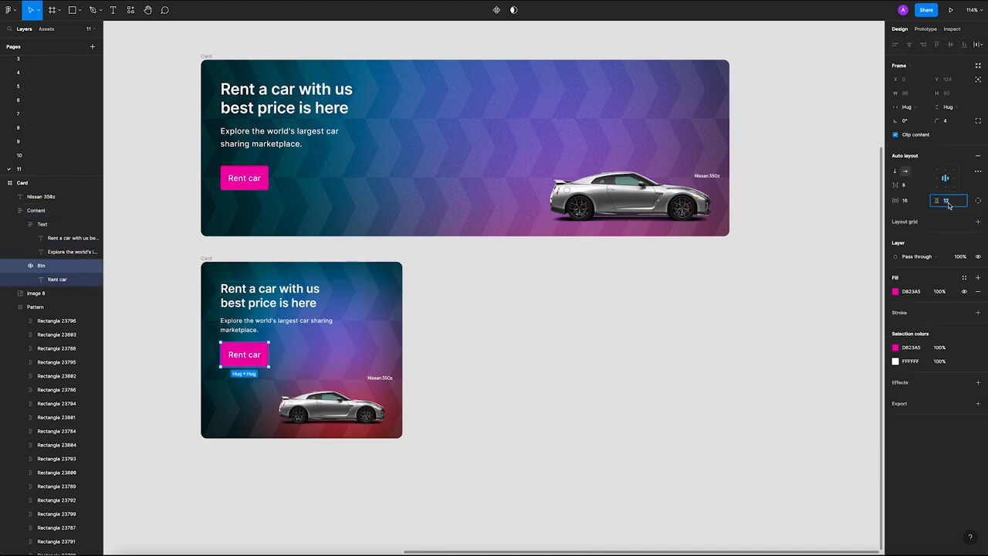
{"action": "type", "text": "8"}
{"action": "key", "text": "Return"}
{"action": "left_click", "coordinate": [907, 202]}
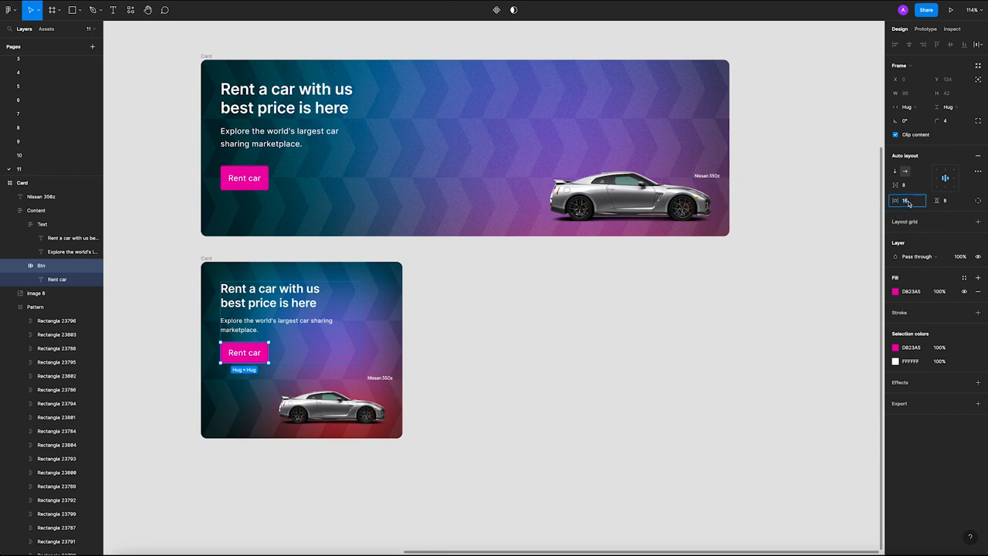
{"action": "type", "text": "12"}
{"action": "key", "text": "Return"}
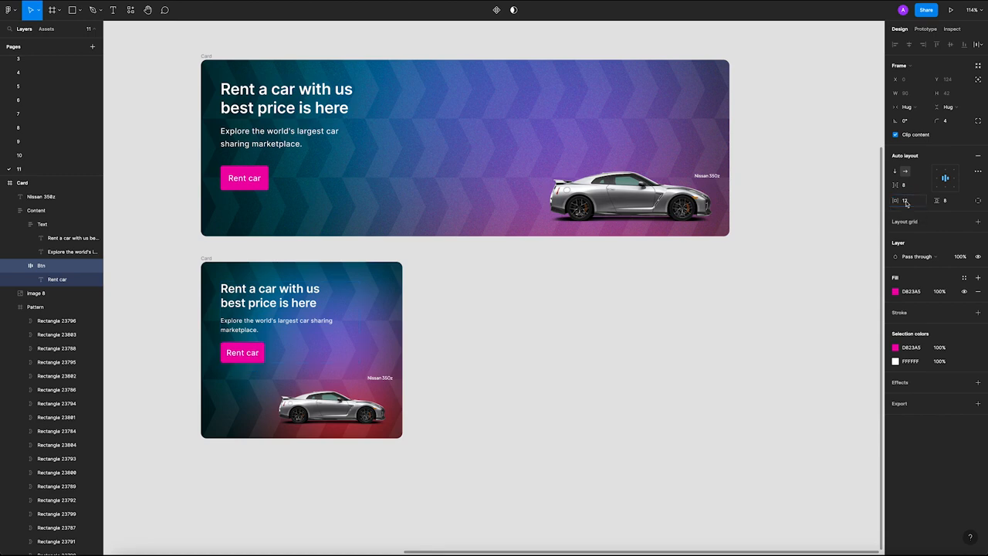
Set the "Rent car" button label in the narrow card to font size 14.
{"action": "left_click", "coordinate": [465, 371]}
{"action": "left_click", "coordinate": [251, 352], "text": "super"}
{"action": "left_click", "coordinate": [949, 193]}
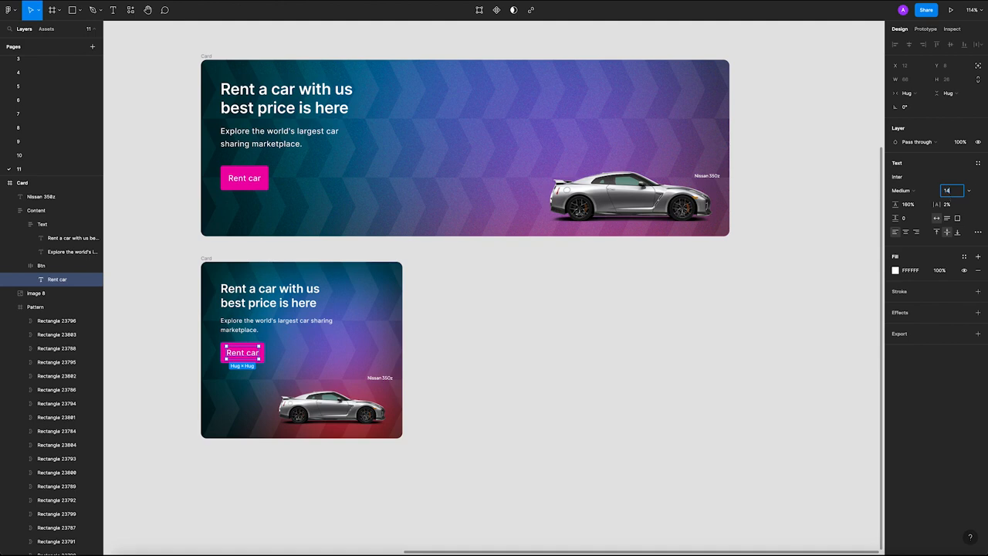
{"action": "key", "text": "Return"}
{"action": "left_click", "coordinate": [482, 352]}
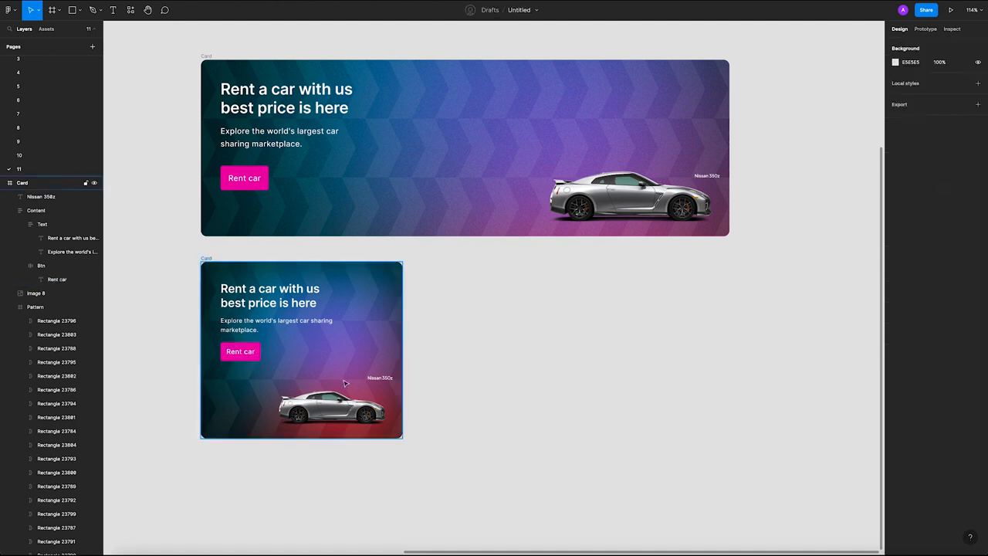
Narrow the lower card further to 340 px wide by moving its right edge inward.
{"action": "left_click", "coordinate": [206, 258]}
{"action": "left_click_drag", "start_coordinate": [400, 320], "coordinate": [369, 315]}
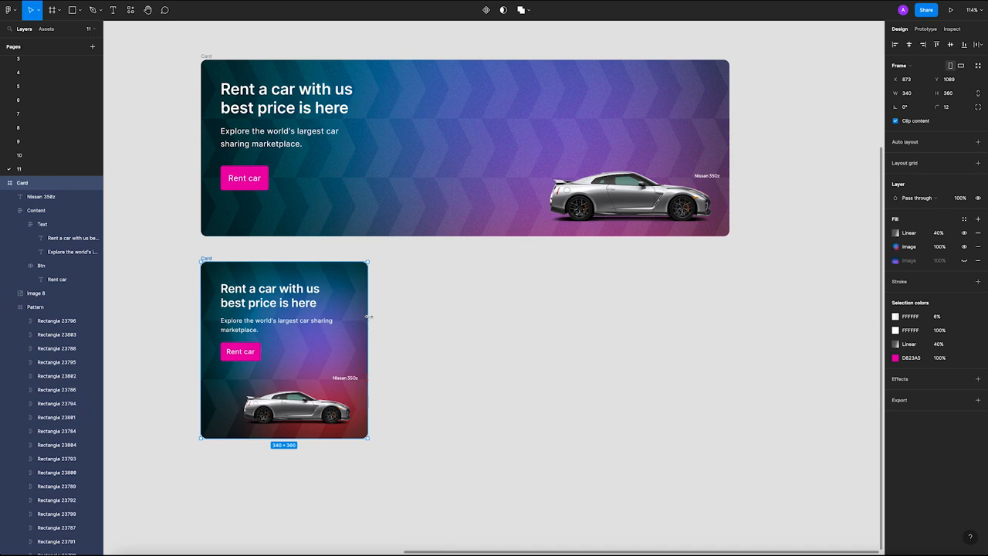
{"action": "left_click", "coordinate": [419, 350]}
Align the narrow card's car with the text's left margin at X 264 and enlarge it to span most of the card.
{"action": "left_click", "coordinate": [339, 410]}
{"action": "left_click_drag", "start_coordinate": [321, 410], "coordinate": [304, 412]}
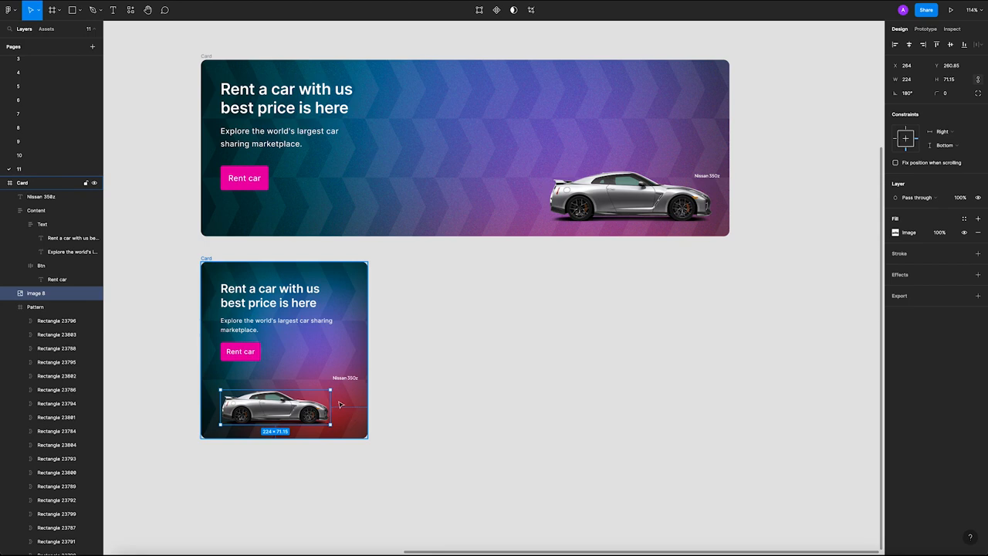
{"action": "left_click_drag", "start_coordinate": [331, 391], "coordinate": [327, 415]}
{"action": "left_click", "coordinate": [424, 425]}
{"action": "left_click", "coordinate": [176, 252]}
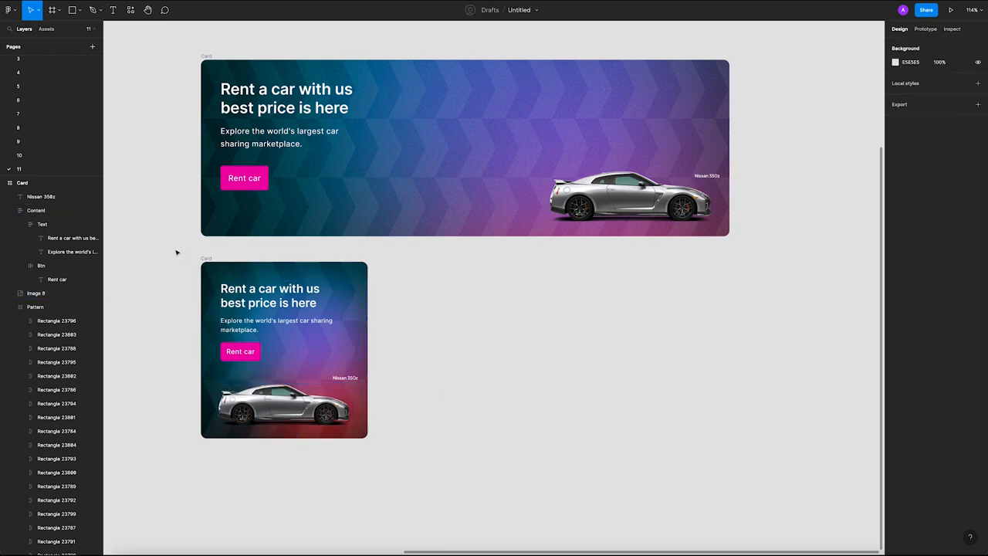
Move the narrow card straight down the canvas, leaving a large gap beneath the wide card.
{"action": "scroll", "coordinate": [395, 286], "scroll_direction": "down", "scroll_amount": 2}
{"action": "scroll", "coordinate": [461, 321], "scroll_direction": "up", "scroll_amount": 1}
{"action": "left_click_drag", "start_coordinate": [225, 297], "coordinate": [231, 396]}
{"action": "scroll", "coordinate": [397, 265], "scroll_direction": "down", "scroll_amount": 5}
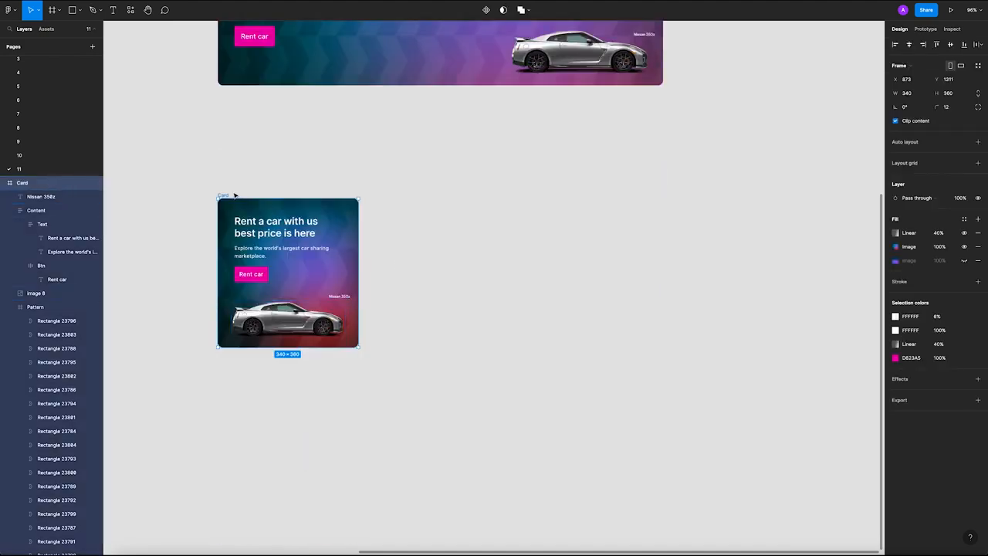
{"action": "left_click_drag", "start_coordinate": [231, 204], "coordinate": [233, 224]}
{"action": "left_click", "coordinate": [263, 194]}
Move the wide card straight up the canvas to Y 557.
{"action": "scroll", "coordinate": [263, 194], "scroll_direction": "up", "scroll_amount": 2}
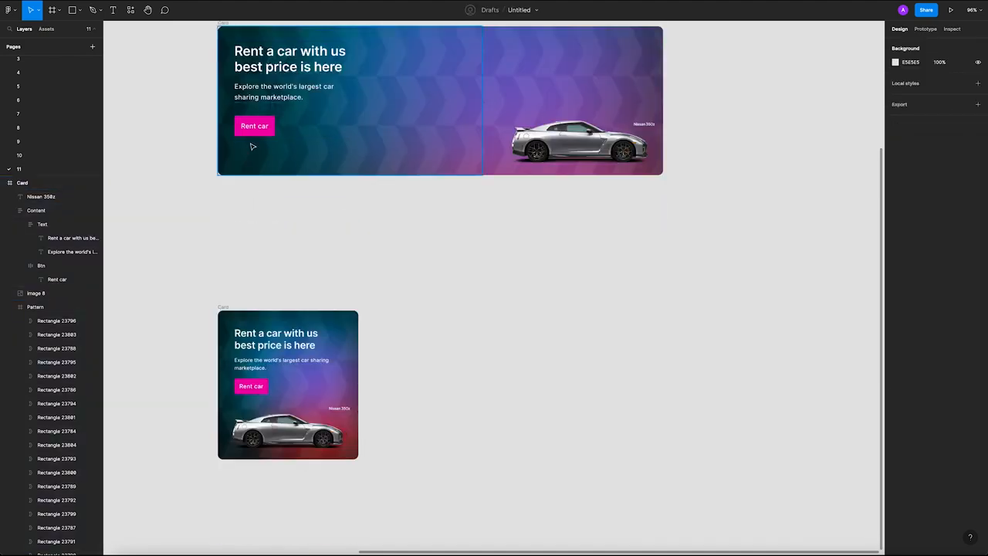
{"action": "scroll", "coordinate": [251, 145], "scroll_direction": "up", "scroll_amount": 1}
{"action": "scroll", "coordinate": [198, 83], "scroll_direction": "up", "scroll_amount": 2}
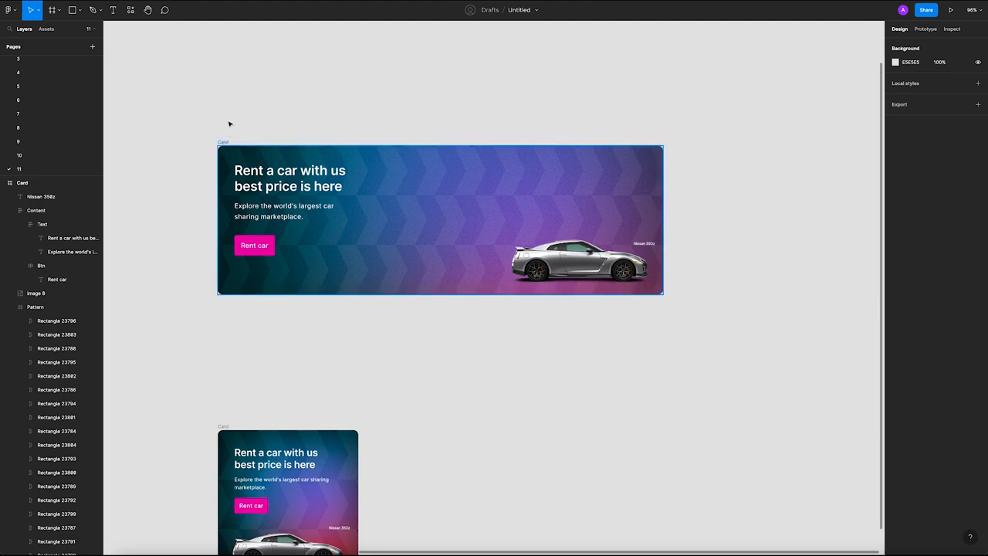
{"action": "left_click_drag", "start_coordinate": [229, 141], "coordinate": [230, 91]}
Set the wide card's width to 1440 px.
{"action": "left_click", "coordinate": [913, 93]}
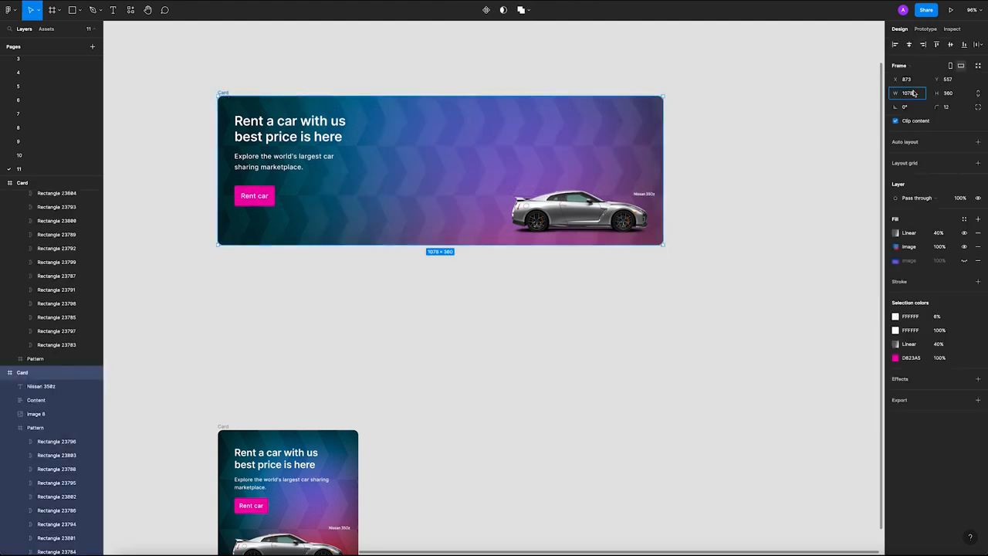
{"action": "type", "text": "1440"}
{"action": "key", "text": "Return"}
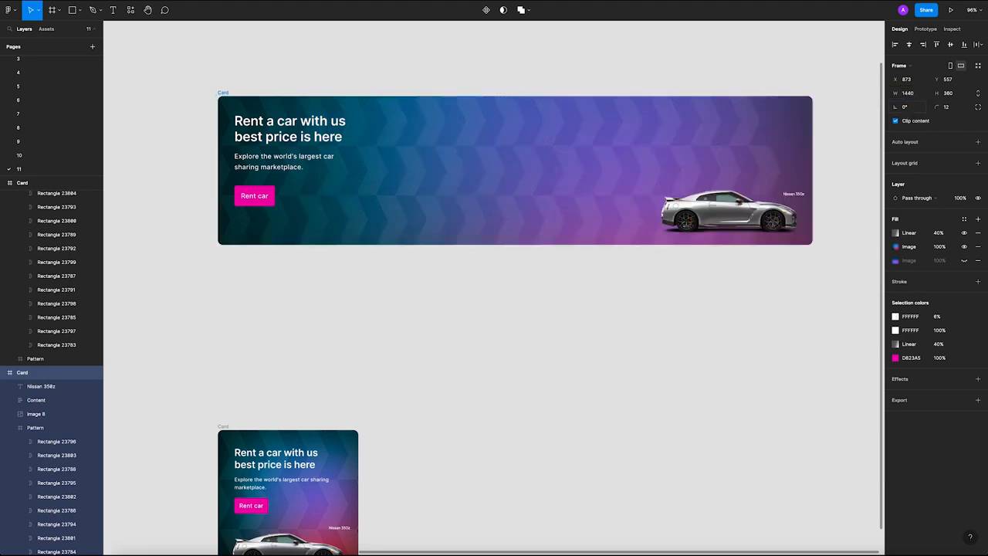
{"action": "left_click", "coordinate": [722, 296]}
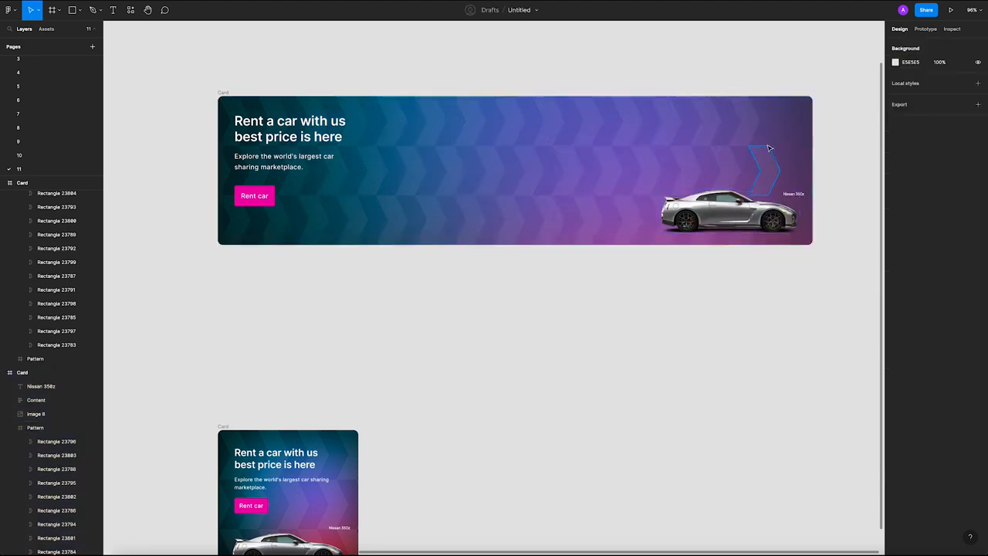
Reduce the wide card's width to about 1120 px.
{"action": "left_click", "coordinate": [230, 94]}
{"action": "left_click", "coordinate": [913, 93]}
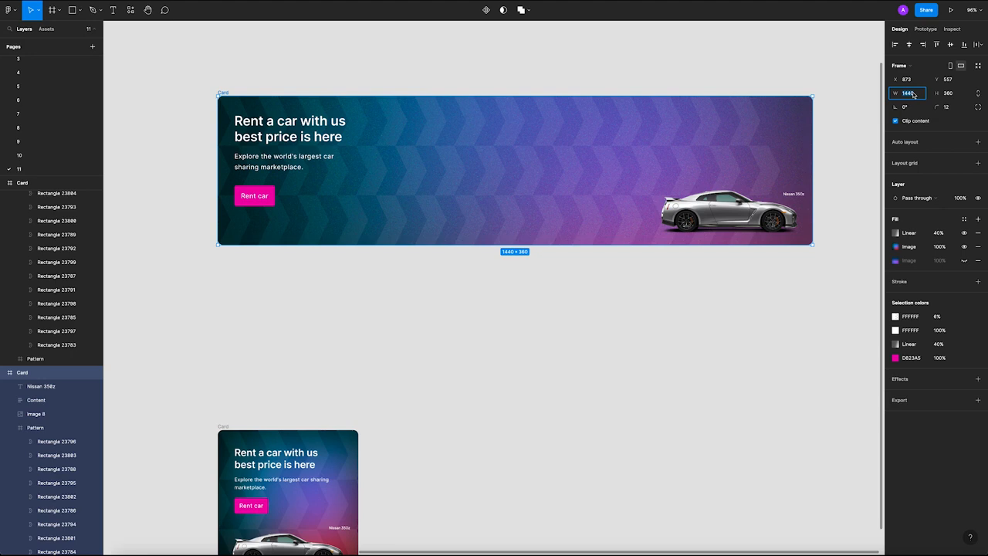
{"action": "type", "text": "12"}
{"action": "key", "text": "Return"}
{"action": "left_click", "coordinate": [598, 361]}
Duplicate the wide card directly below itself, in the gap above the narrow card.
{"action": "scroll", "coordinate": [588, 352], "scroll_direction": "down", "scroll_amount": 2}
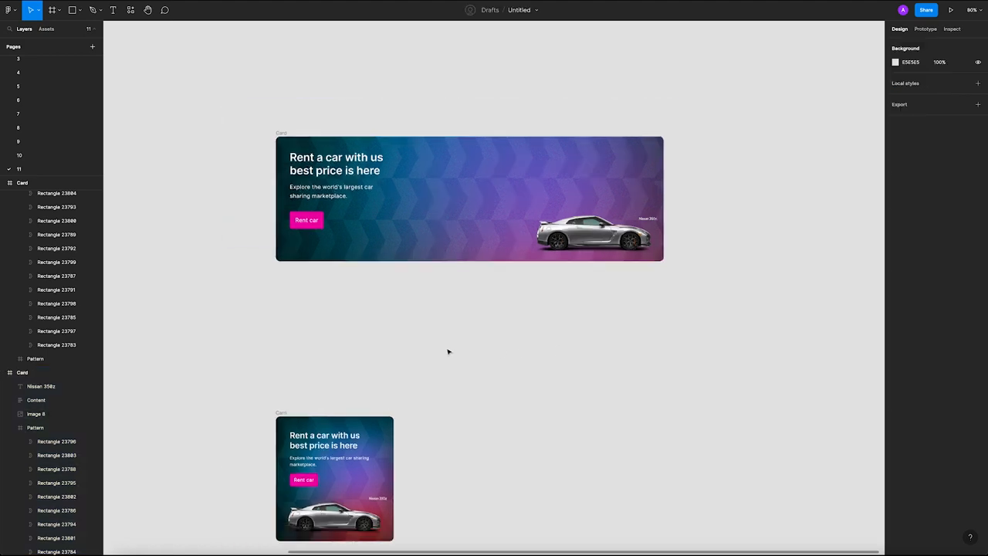
{"action": "left_click_drag", "start_coordinate": [280, 132], "coordinate": [292, 269]}
{"action": "key", "text": "Escape"}
Scale the car image in the topmost wide card by a factor of 1.2 about its centre.
{"action": "left_click", "coordinate": [597, 235]}
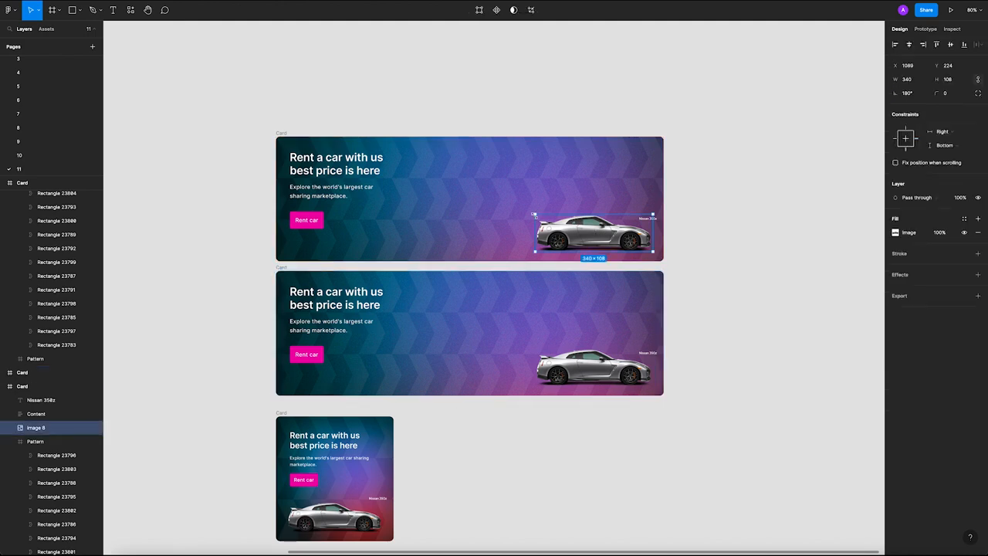
{"action": "key", "text": "k"}
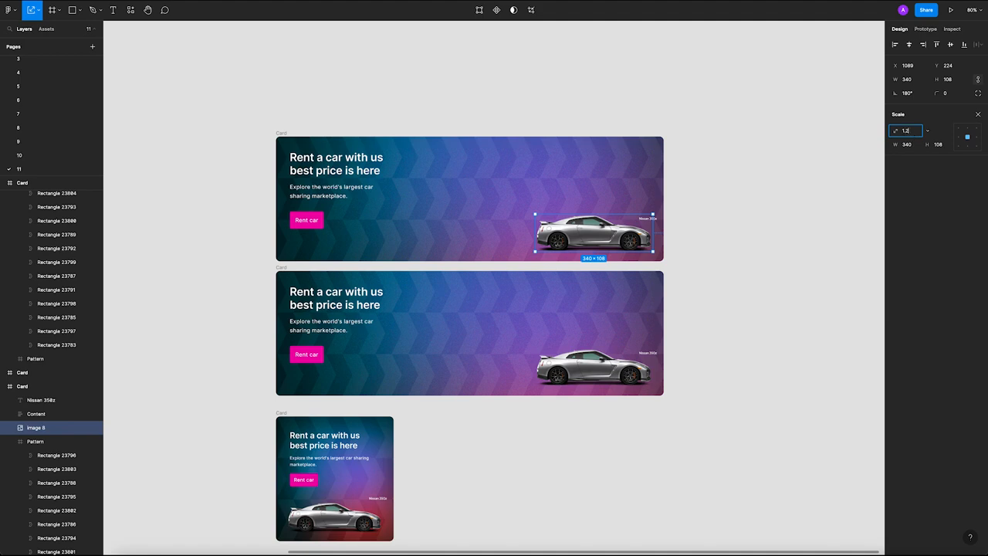
{"action": "key", "text": "Return"}
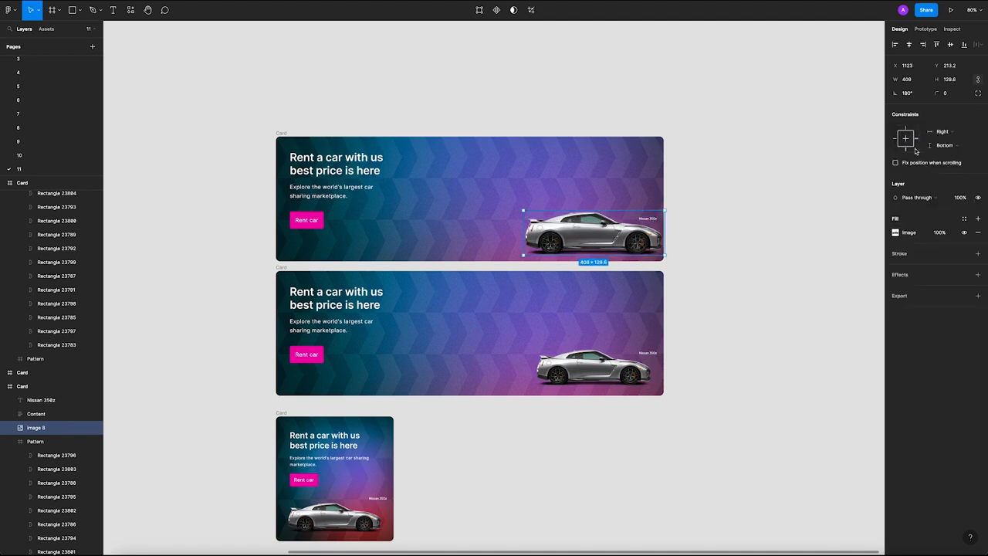
Undo the last scaling of the car image in the topmost card.
{"action": "key", "text": "ctrl+z"}
{"action": "left_click", "coordinate": [784, 203]}
{"action": "key", "text": "ctrl+z"}
{"action": "left_click", "coordinate": [741, 212]}
{"action": "key", "text": "ctrl+z"}
{"action": "key", "text": "ctrl+z"}
{"action": "left_click", "coordinate": [599, 237]}
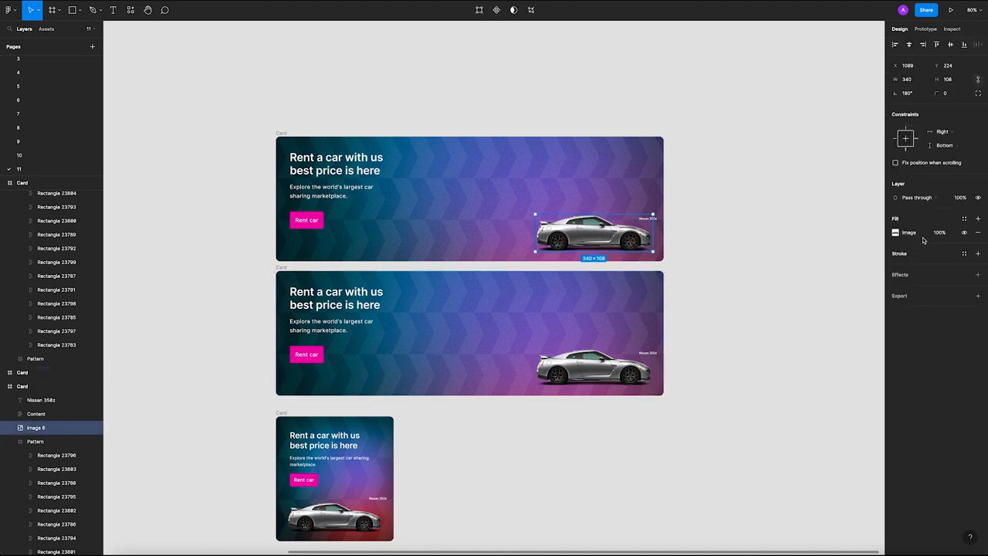
Scale the car image in the topmost card by a factor of 1.2, anchored at the image's bottom-right corner.
{"action": "left_click", "coordinate": [733, 243]}
{"action": "left_click", "coordinate": [634, 233]}
{"action": "left_click", "coordinate": [701, 238]}
{"action": "left_click", "coordinate": [602, 235]}
{"action": "left_click", "coordinate": [835, 232]}
{"action": "left_click", "coordinate": [627, 234]}
{"action": "key", "text": "k"}
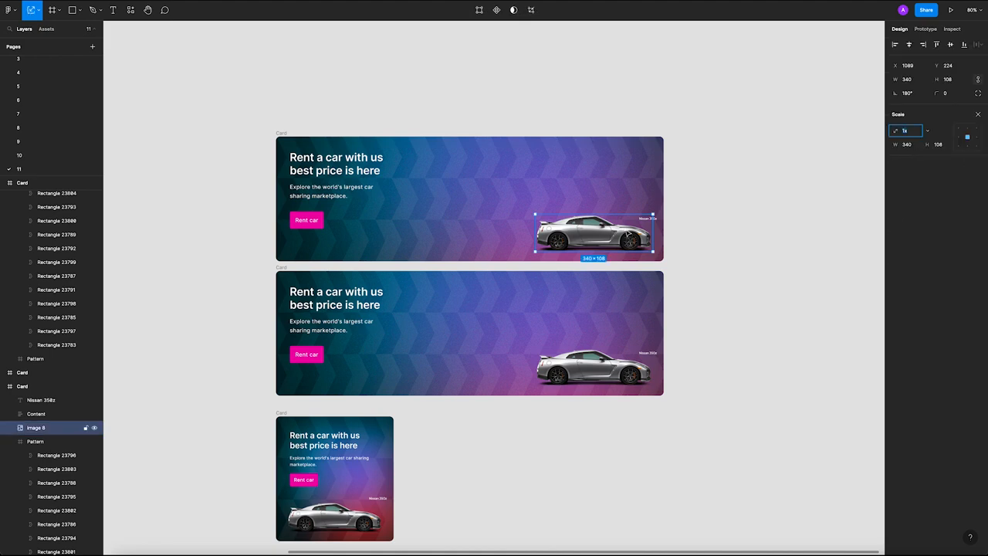
{"action": "left_click", "coordinate": [959, 130]}
{"action": "left_click", "coordinate": [977, 146]}
{"action": "type", "text": "1.2"}
{"action": "key", "text": "Return"}
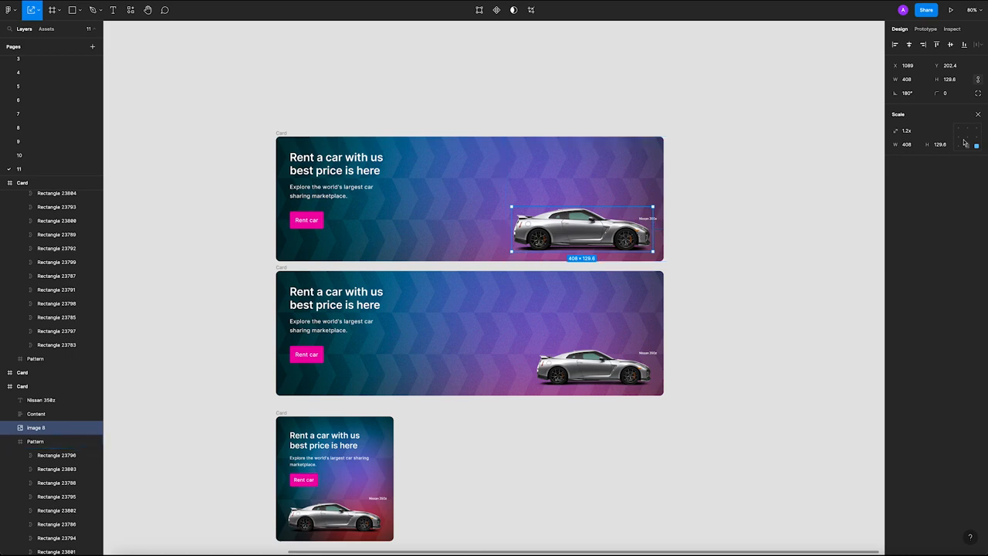
{"action": "left_click", "coordinate": [915, 133]}
{"action": "key", "text": "Return"}
{"action": "left_click", "coordinate": [915, 133]}
{"action": "type", "text": "1"}
{"action": "key", "text": "shift+Return"}
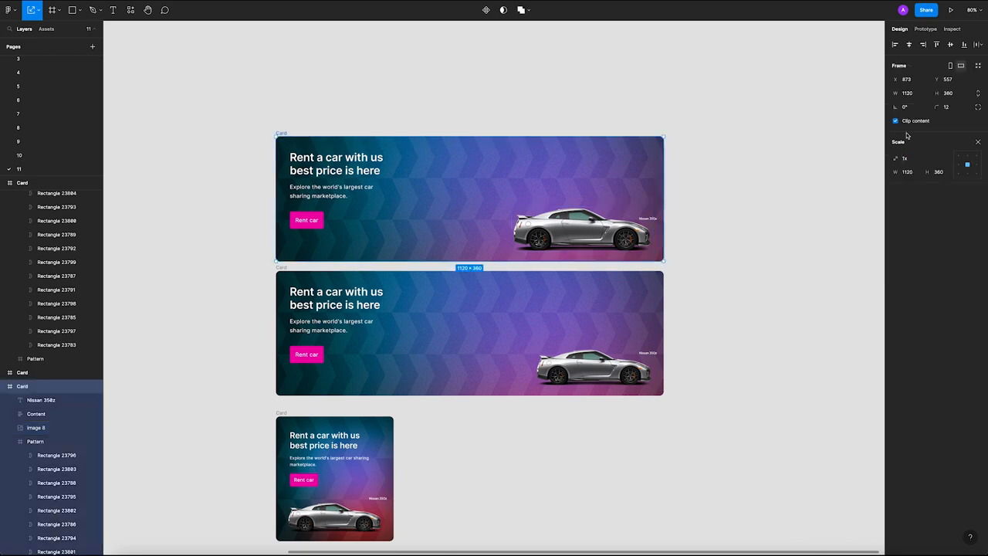
{"action": "left_click", "coordinate": [758, 233]}
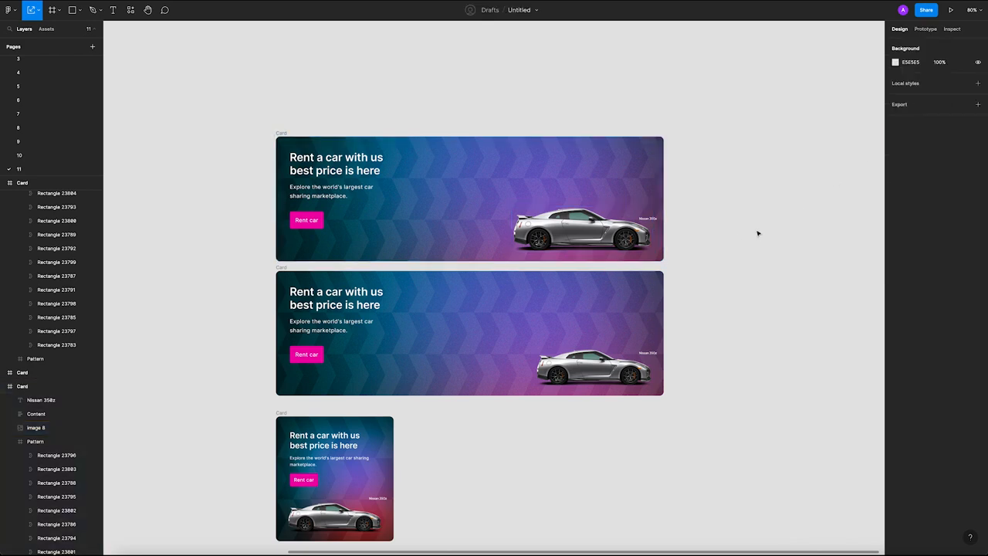
{"action": "left_click", "coordinate": [589, 240]}
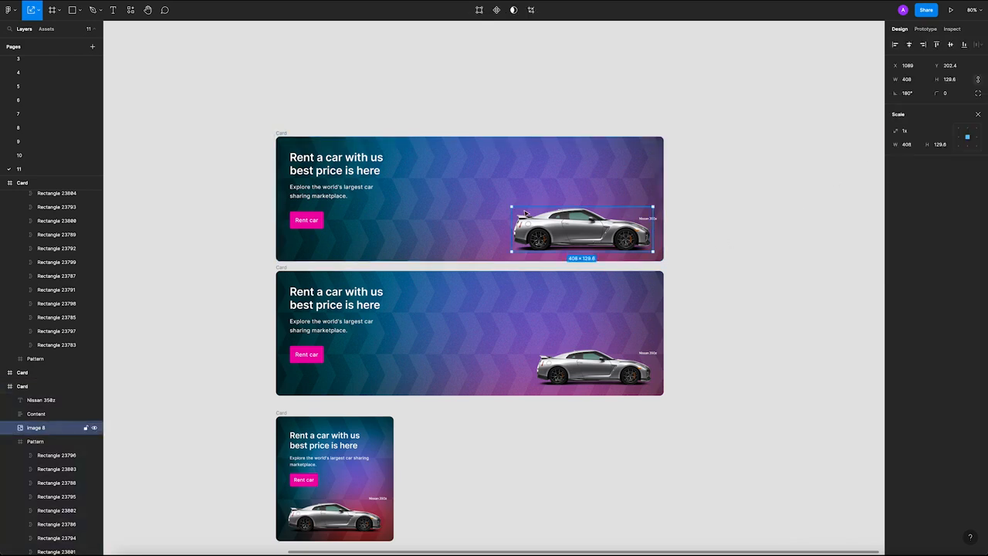
{"action": "left_click", "coordinate": [675, 216]}
Set the horizontal padding of the Rent car button in the topmost card to 24.
{"action": "left_click", "coordinate": [324, 219]}
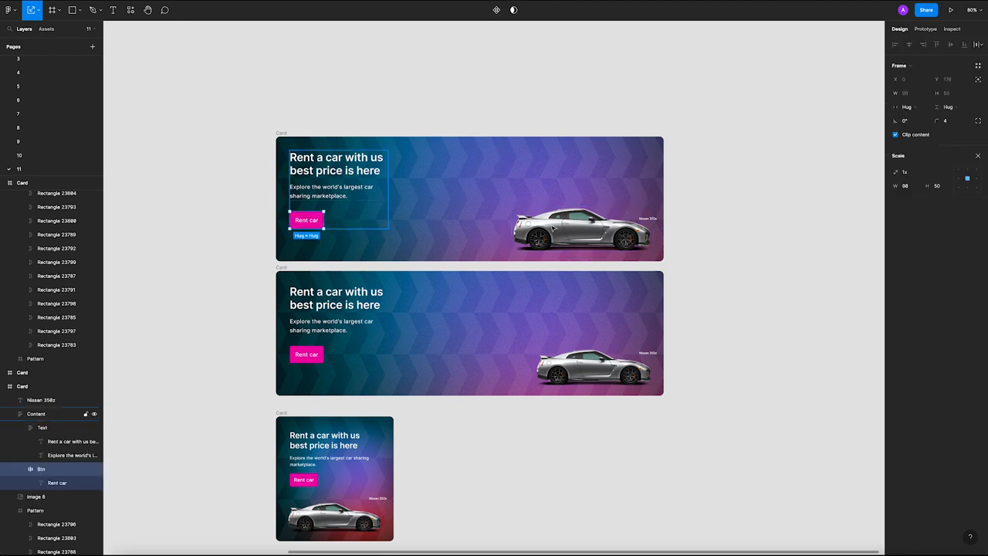
{"action": "left_click", "coordinate": [978, 156]}
{"action": "left_click", "coordinate": [904, 202]}
{"action": "type", "text": "24"}
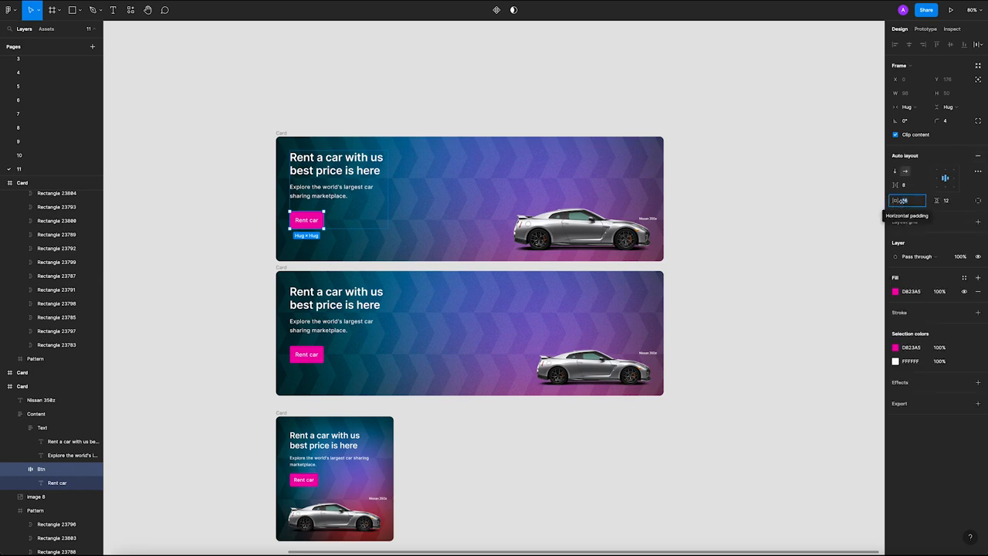
{"action": "key", "text": "Return"}
{"action": "left_click", "coordinate": [952, 203]}
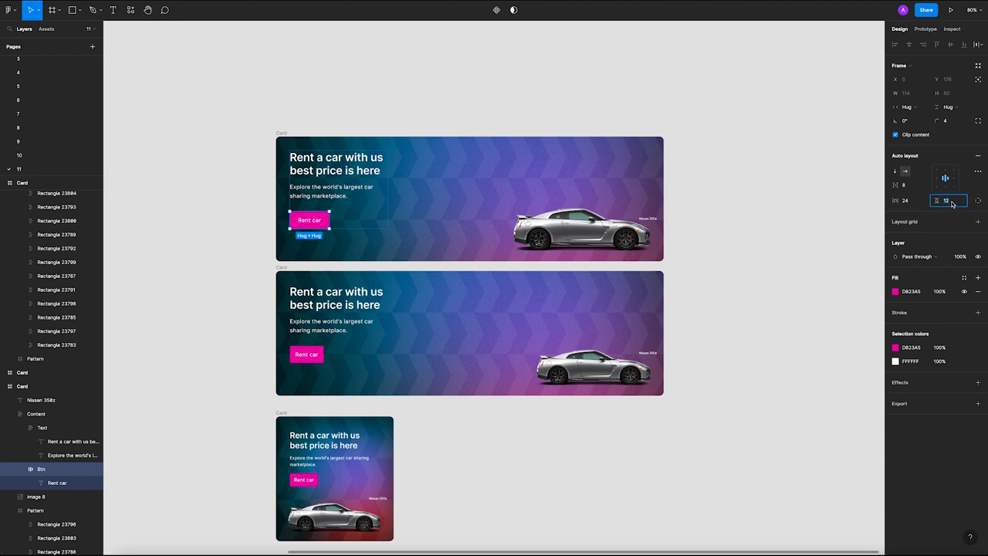
{"action": "left_click", "coordinate": [764, 347]}
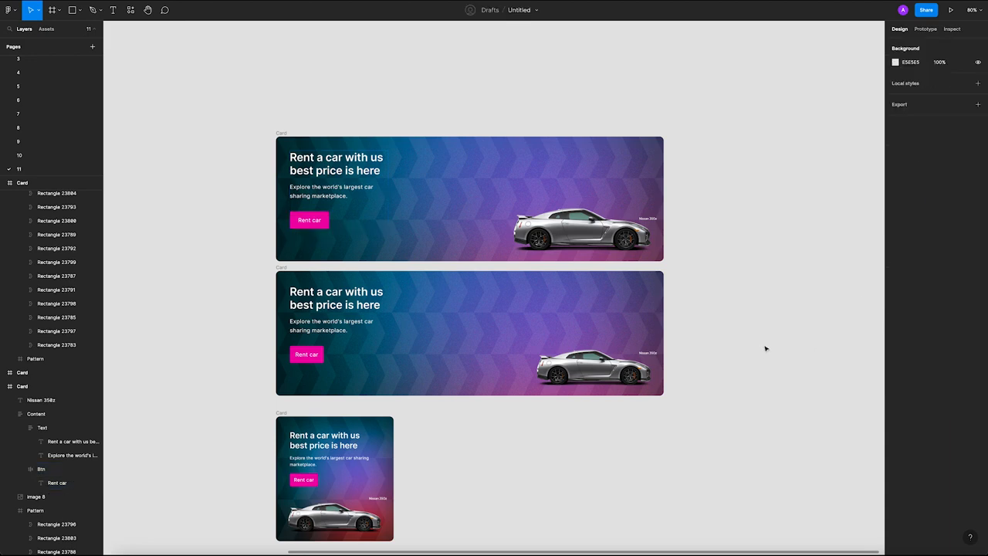
Set the middle card's width to 768 px.
{"action": "left_click", "coordinate": [289, 270]}
{"action": "left_click_drag", "start_coordinate": [661, 300], "coordinate": [591, 304]}
{"action": "left_click", "coordinate": [760, 294]}
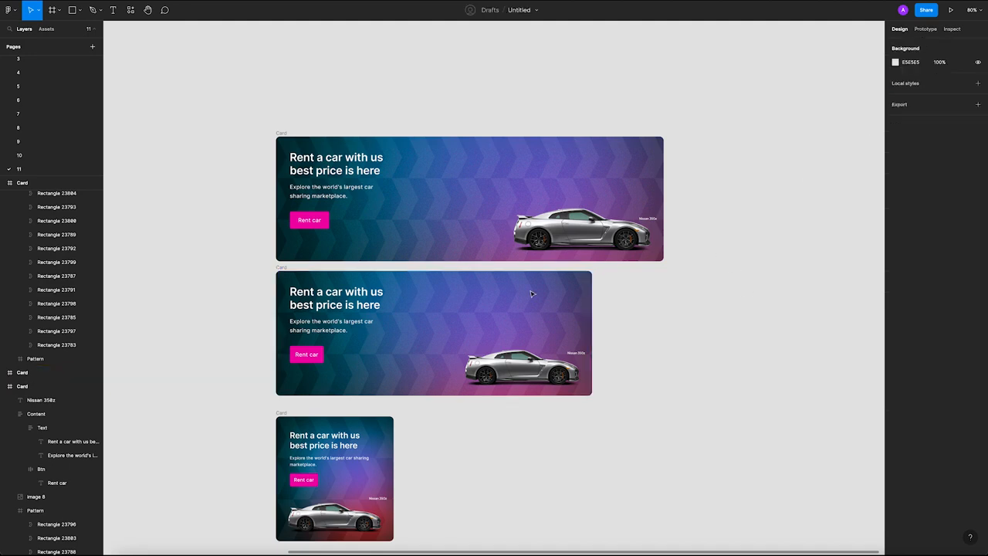
{"action": "left_click", "coordinate": [305, 272]}
{"action": "left_click", "coordinate": [917, 95]}
{"action": "type", "text": "78"}
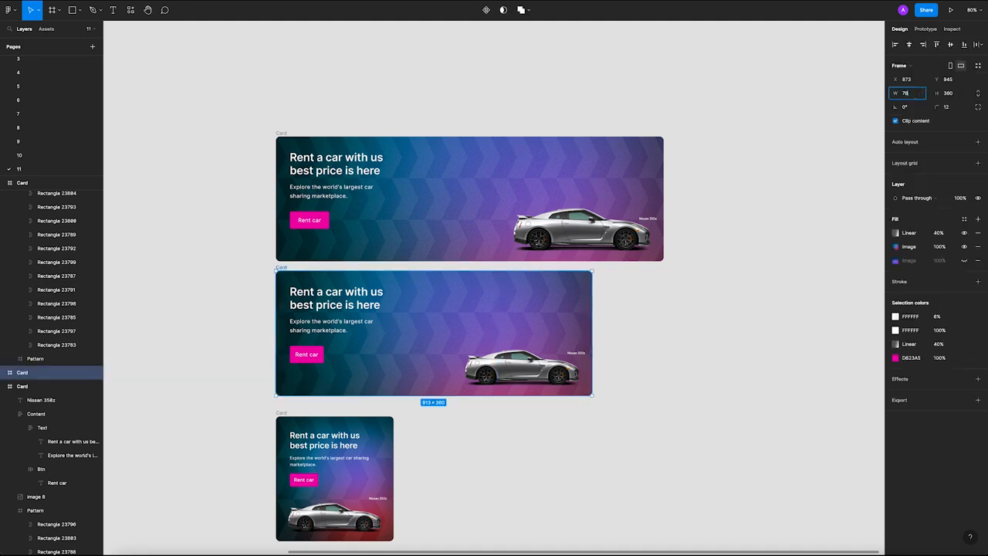
{"action": "key", "text": "Return"}
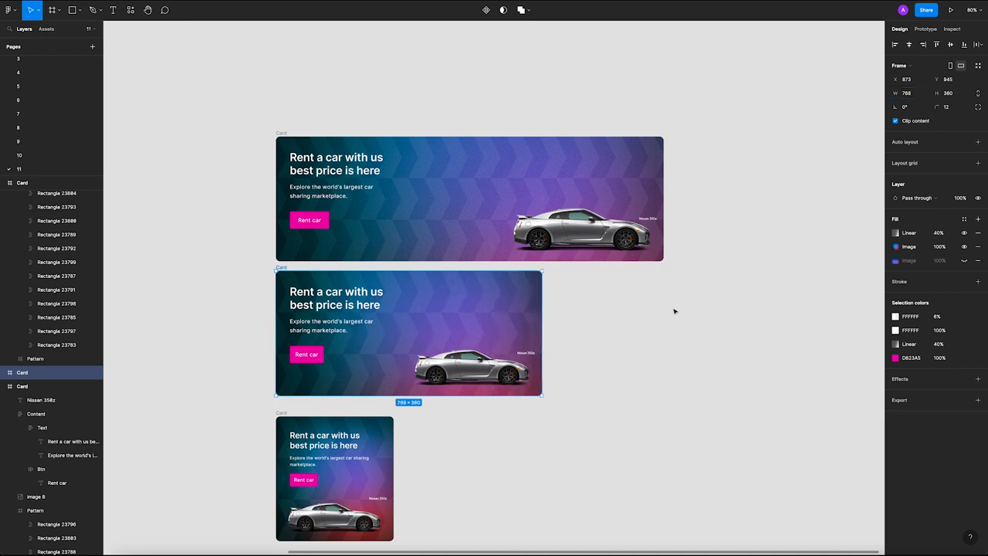
{"action": "left_click", "coordinate": [673, 311]}
Move the topmost and middle cards up so that the three cards are spaced evenly, 82 px apart.
{"action": "left_click_drag", "start_coordinate": [289, 137], "coordinate": [285, 108]}
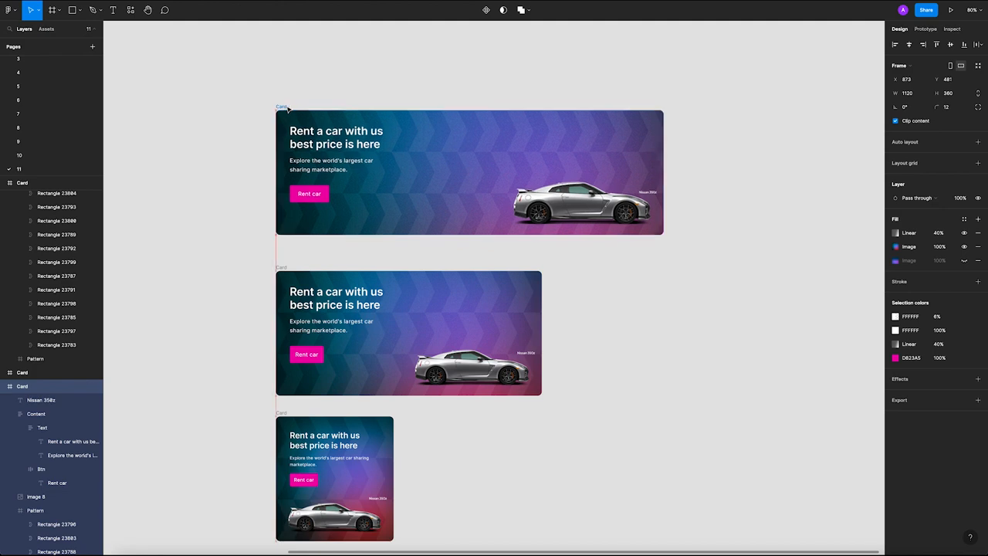
{"action": "left_click", "coordinate": [249, 216]}
{"action": "left_click_drag", "start_coordinate": [281, 270], "coordinate": [281, 264]}
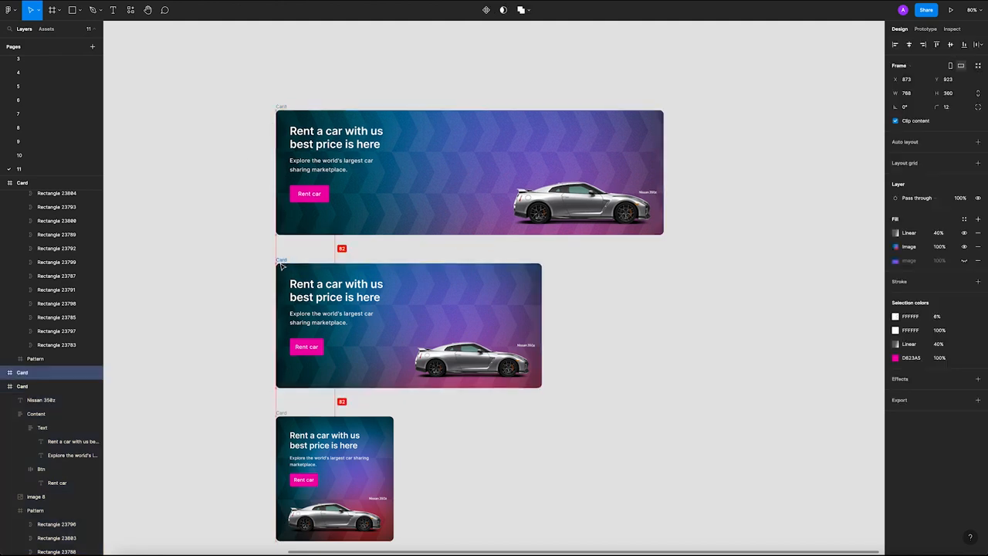
{"action": "left_click", "coordinate": [233, 399]}
Set the bottom narrow card's width to 335 px.
{"action": "scroll", "coordinate": [238, 392], "scroll_direction": "down", "scroll_amount": 3}
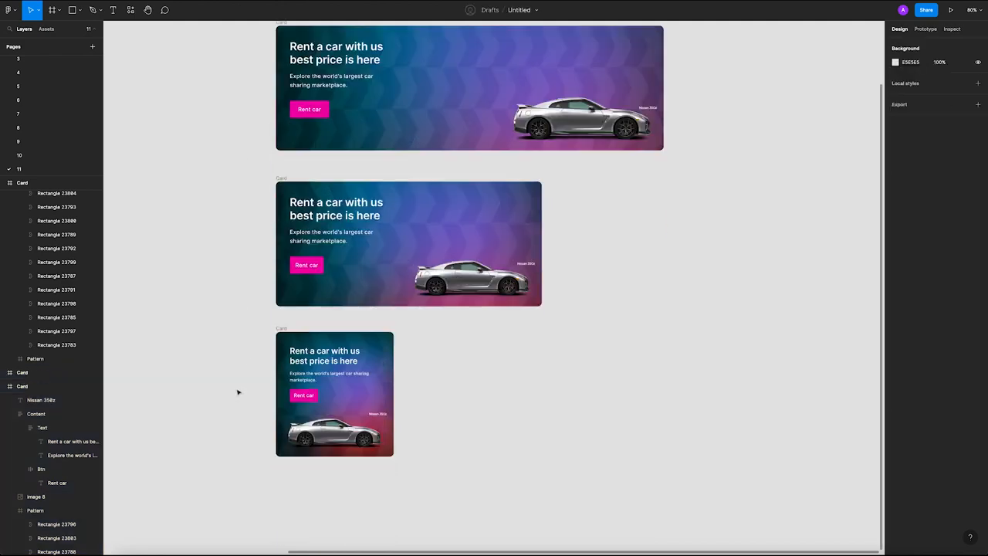
{"action": "left_click", "coordinate": [283, 327]}
{"action": "left_click", "coordinate": [906, 93]}
{"action": "key", "text": "Return"}
{"action": "left_click", "coordinate": [427, 381]}
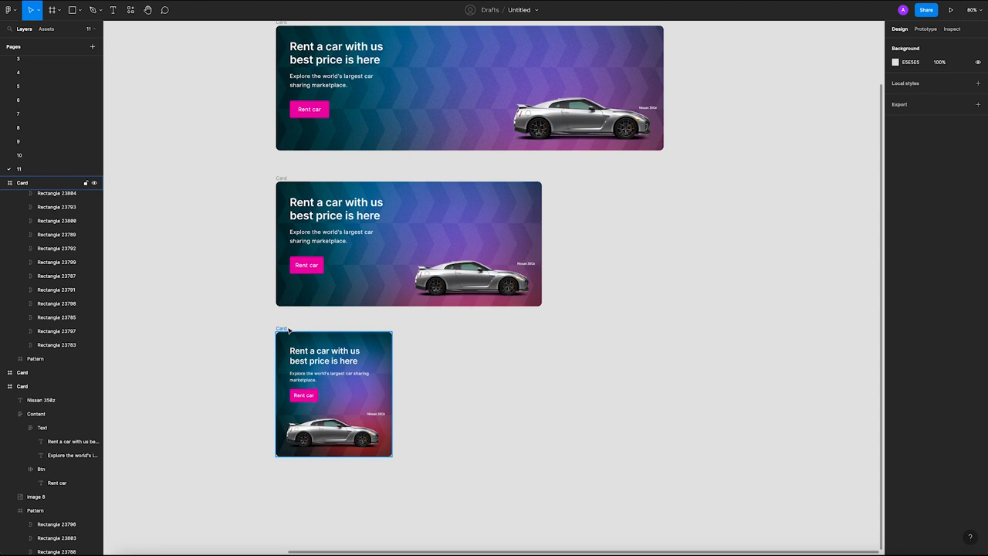
{"action": "left_click", "coordinate": [288, 329]}
{"action": "scroll", "coordinate": [476, 331], "scroll_direction": "down", "scroll_amount": 2}
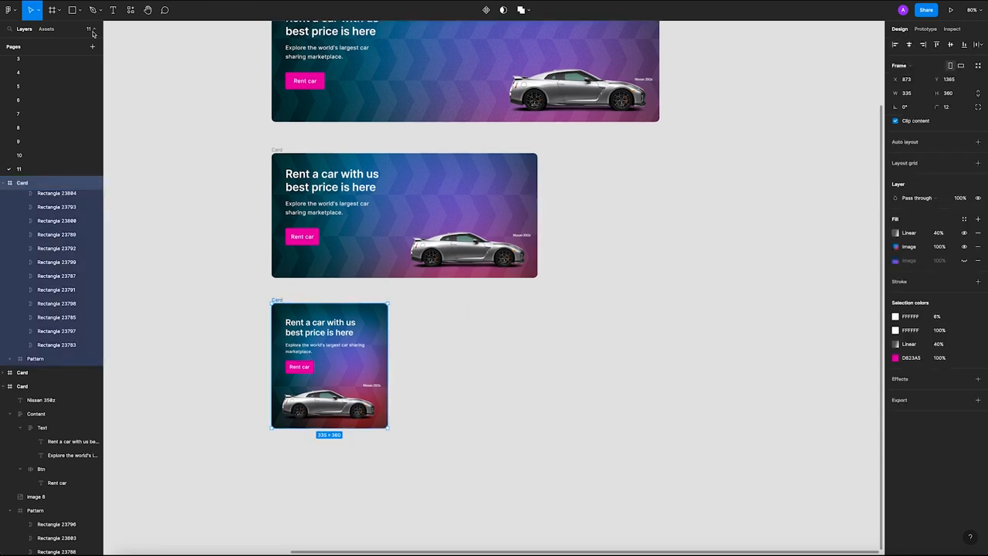
Add an iPhone 13 mini frame in the empty area beside the medium and narrow cards.
{"action": "left_click", "coordinate": [60, 11]}
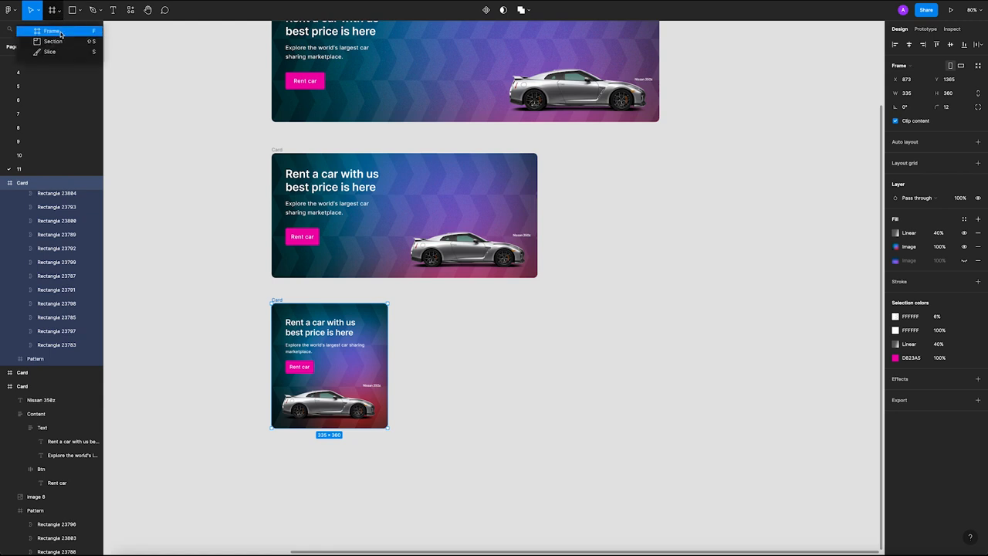
{"action": "left_click", "coordinate": [51, 31]}
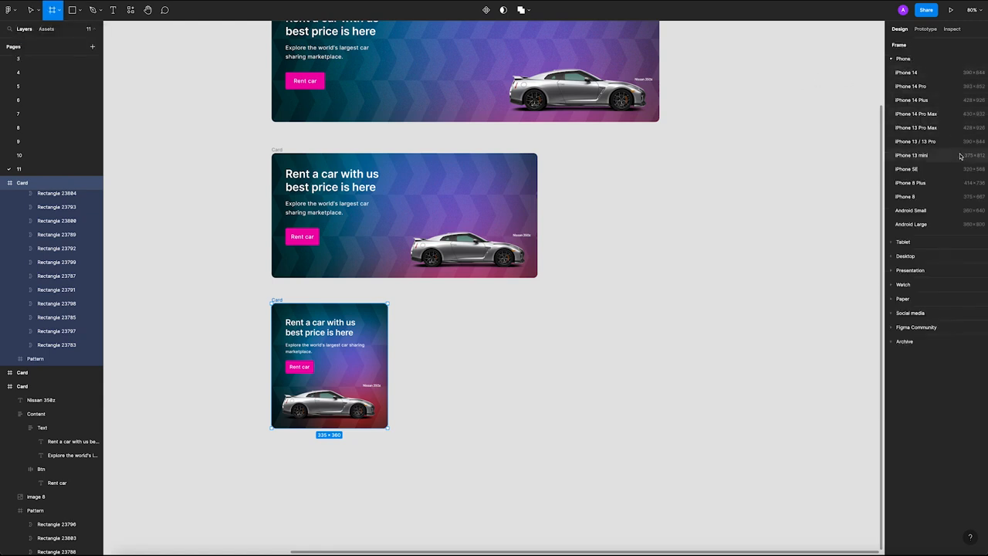
{"action": "left_click", "coordinate": [958, 160]}
{"action": "left_click_drag", "start_coordinate": [573, 147], "coordinate": [586, 214]}
{"action": "left_click", "coordinate": [611, 196]}
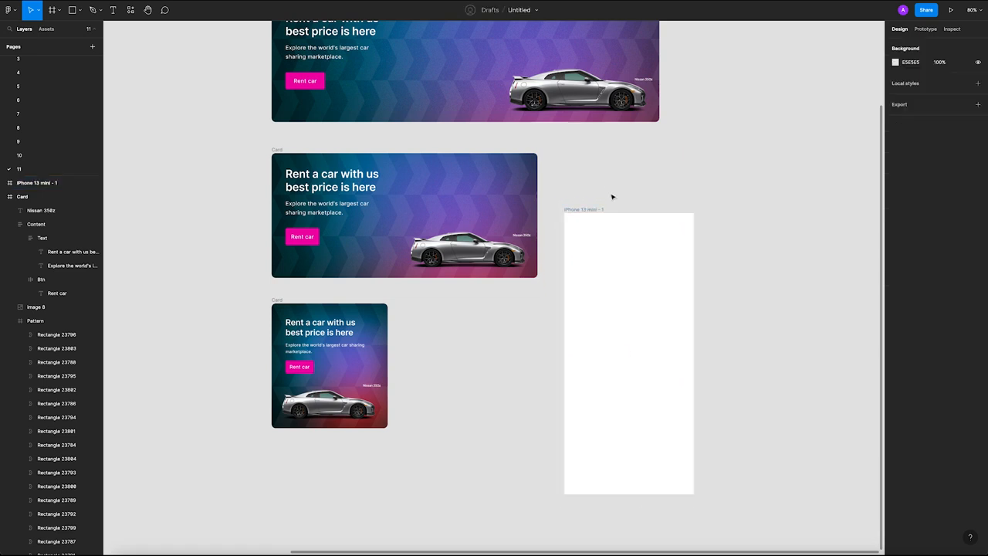
Show the rulers and place vertical guides about 20 px inside both side edges of the iPhone 13 mini frame.
{"action": "left_click", "coordinate": [571, 225]}
{"action": "key", "text": "shift+r"}
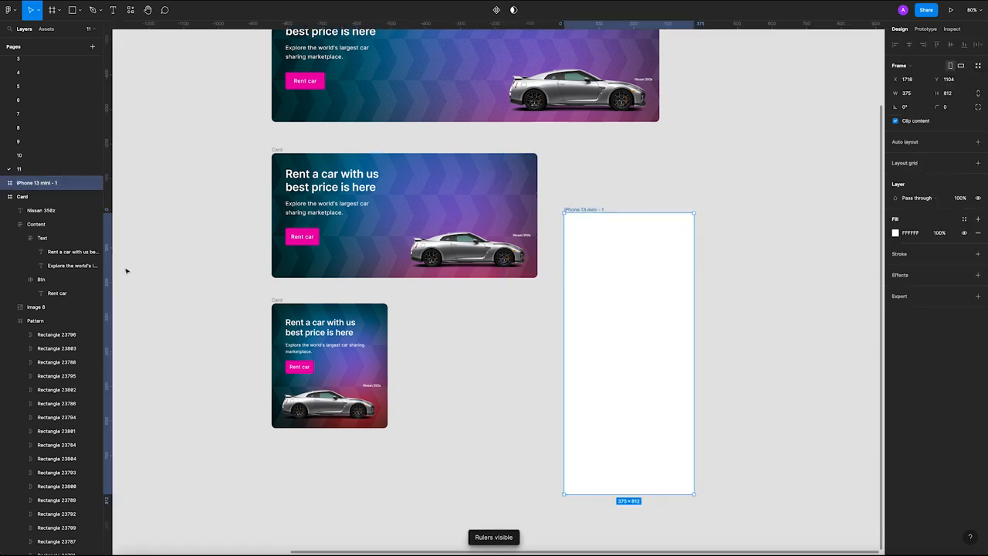
{"action": "left_click_drag", "start_coordinate": [110, 260], "coordinate": [572, 242]}
{"action": "scroll", "coordinate": [571, 242], "scroll_direction": "up", "scroll_amount": 5}
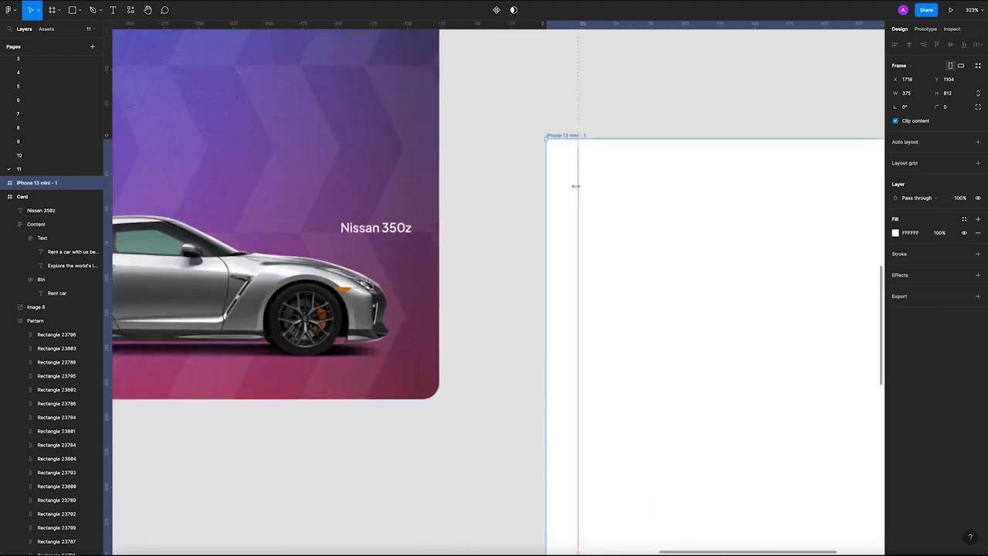
{"action": "scroll", "coordinate": [577, 174], "scroll_direction": "up", "scroll_amount": 4}
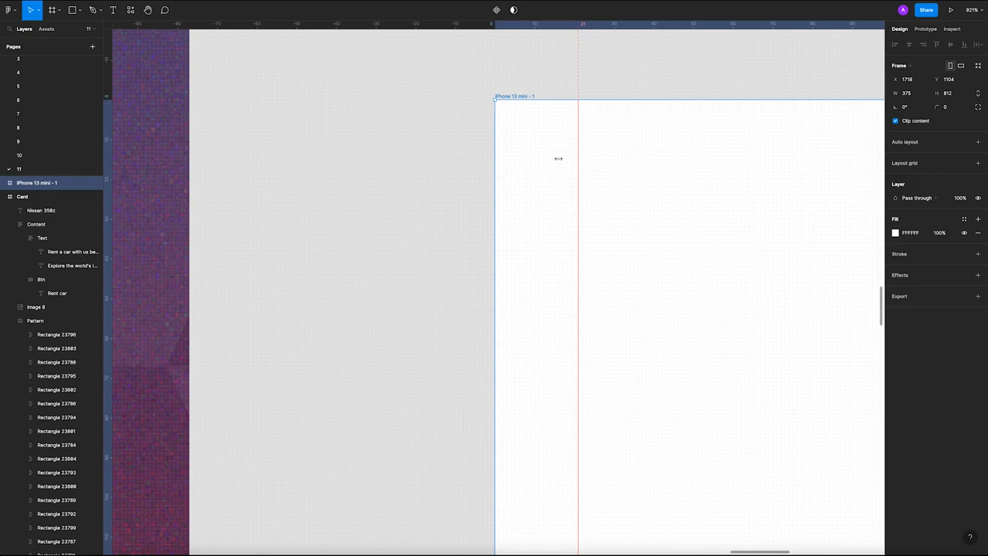
{"action": "scroll", "coordinate": [491, 214], "scroll_direction": "down", "scroll_amount": 4}
{"action": "scroll", "coordinate": [492, 306], "scroll_direction": "down", "scroll_amount": 4}
Place a copy of the narrow card between the guides near the top of the phone frame, at X 20, Y 21.
{"action": "left_click_drag", "start_coordinate": [202, 358], "coordinate": [510, 272]}
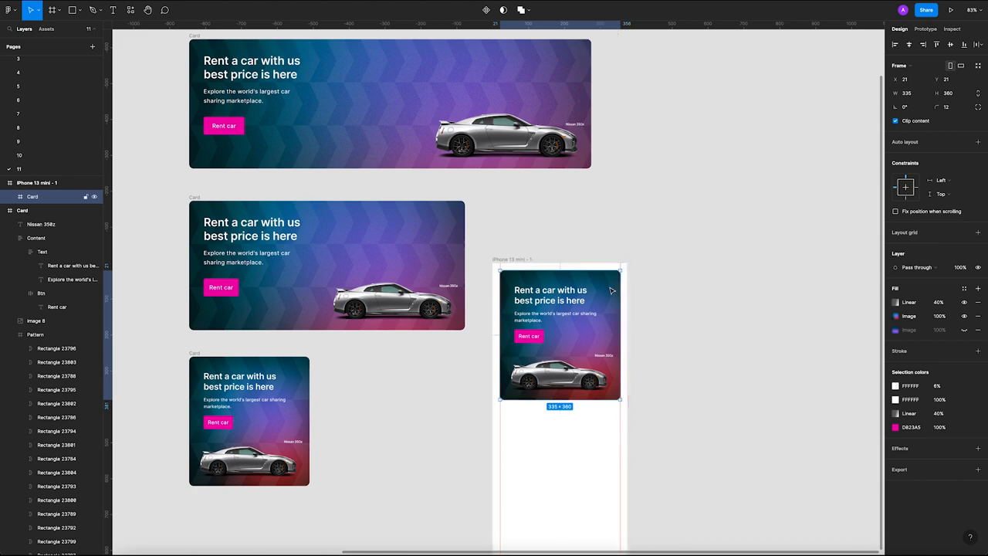
{"action": "scroll", "coordinate": [612, 290], "scroll_direction": "up", "scroll_amount": 5}
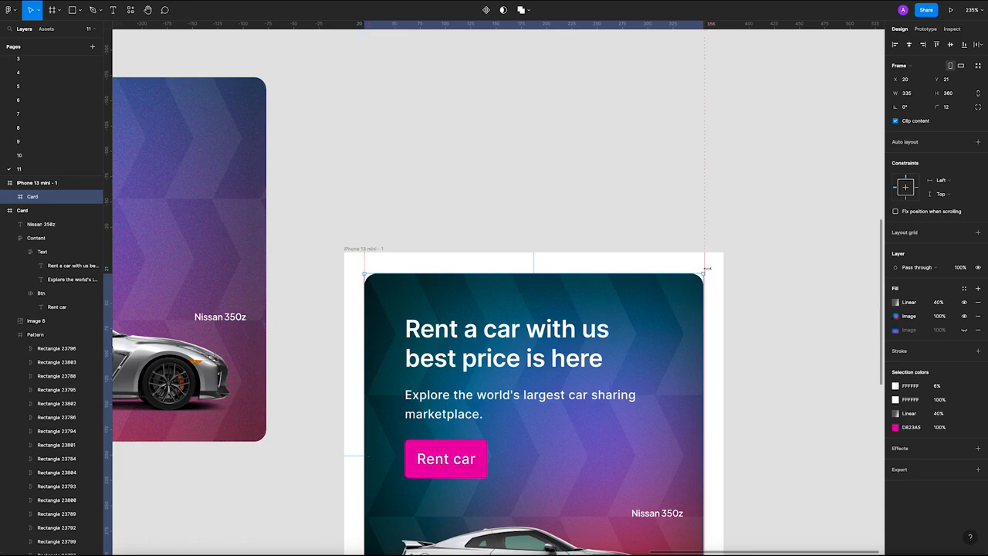
{"action": "scroll", "coordinate": [579, 249], "scroll_direction": "down", "scroll_amount": 5}
{"action": "left_click", "coordinate": [716, 314]}
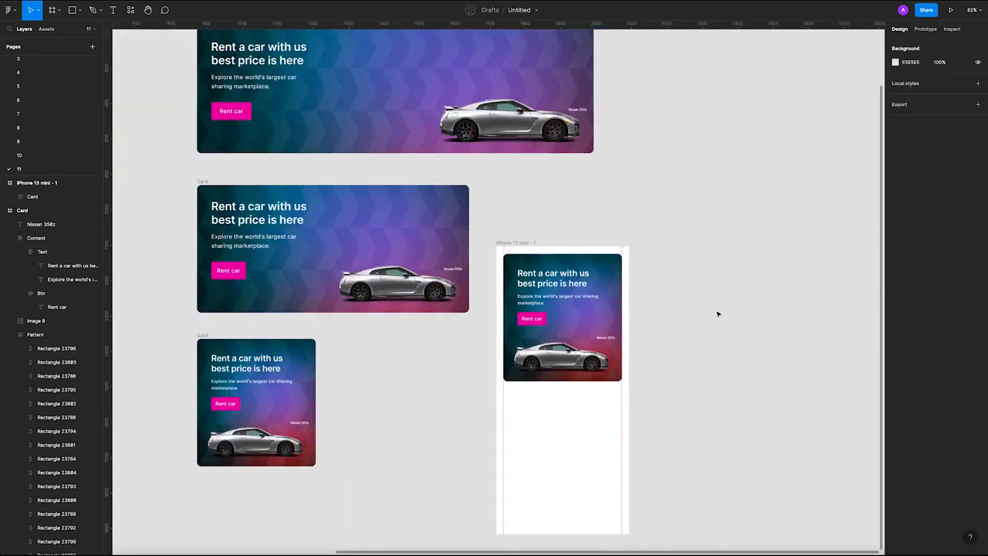
{"action": "scroll", "coordinate": [666, 293], "scroll_direction": "down", "scroll_amount": 2}
{"action": "scroll", "coordinate": [531, 330], "scroll_direction": "up", "scroll_amount": 4}
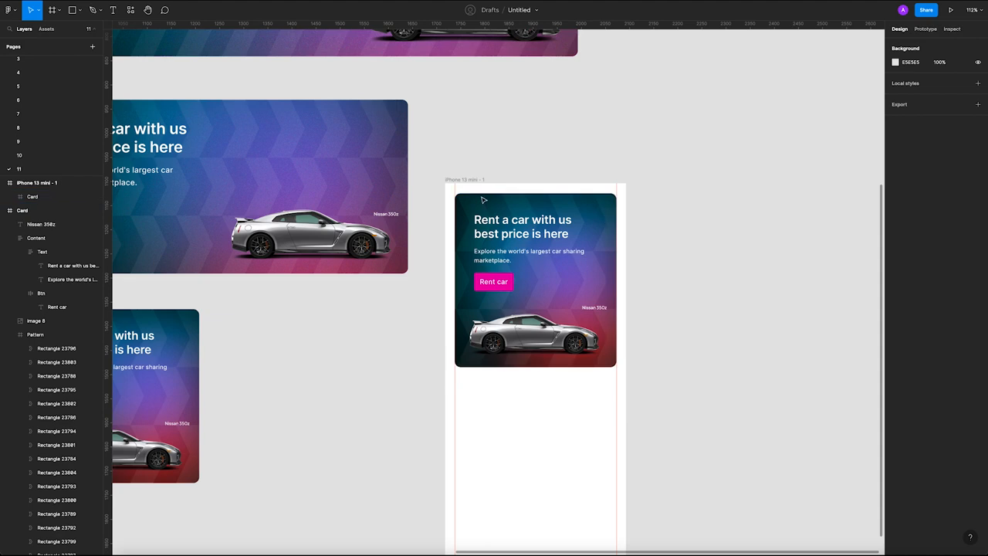
Delete the iPhone 13 mini frame together with the card copy inside it.
{"action": "left_click", "coordinate": [477, 179]}
{"action": "key", "text": "Delete"}
{"action": "scroll", "coordinate": [512, 216], "scroll_direction": "down", "scroll_amount": 4}
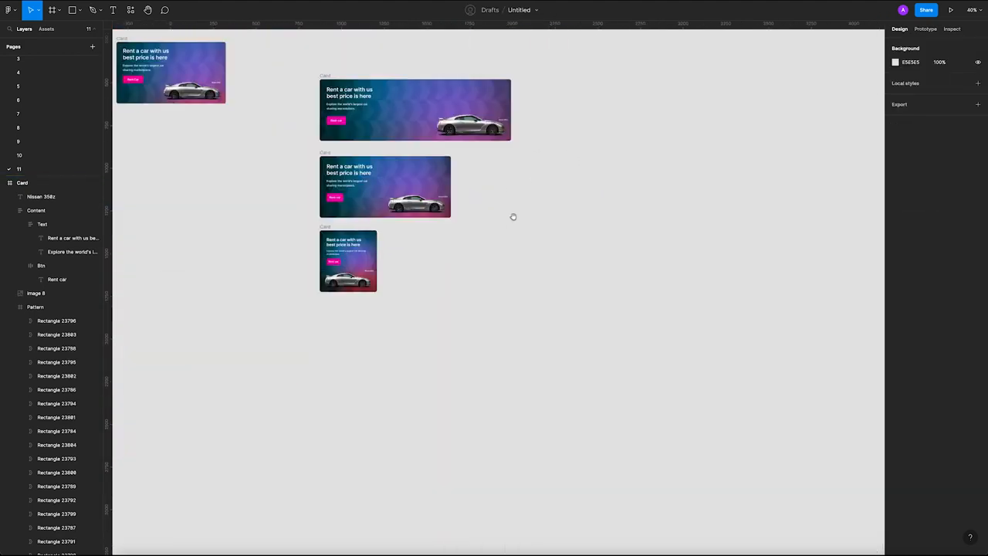
{"action": "scroll", "coordinate": [403, 232], "scroll_direction": "up", "scroll_amount": 2}
{"action": "scroll", "coordinate": [403, 231], "scroll_direction": "up", "scroll_amount": 5}
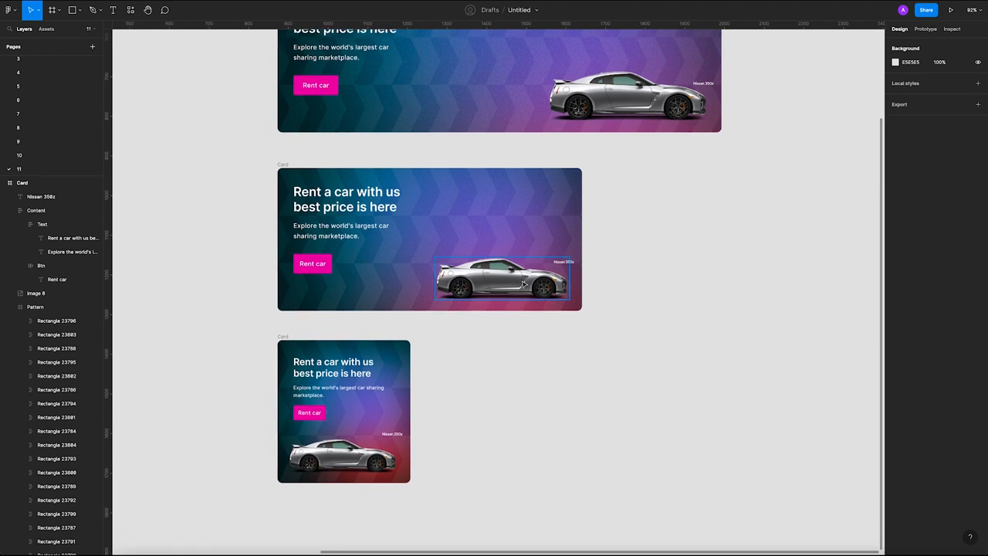
Scale the car image in the medium card by a factor of 1.2 about its centre.
{"action": "left_click", "coordinate": [410, 257]}
{"action": "left_click", "coordinate": [594, 116]}
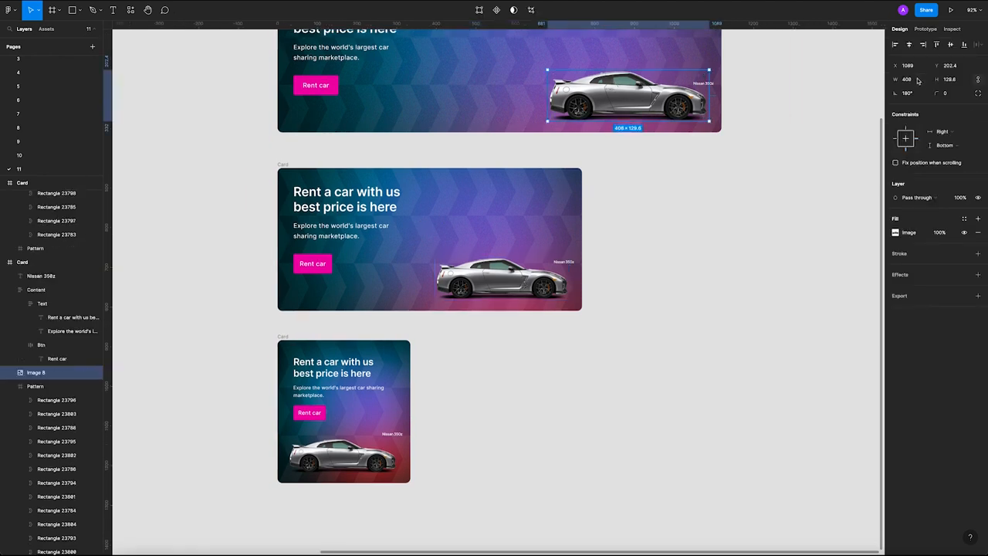
{"action": "left_click", "coordinate": [474, 282]}
{"action": "left_click", "coordinate": [679, 258]}
{"action": "left_click", "coordinate": [498, 274]}
{"action": "key", "text": "k"}
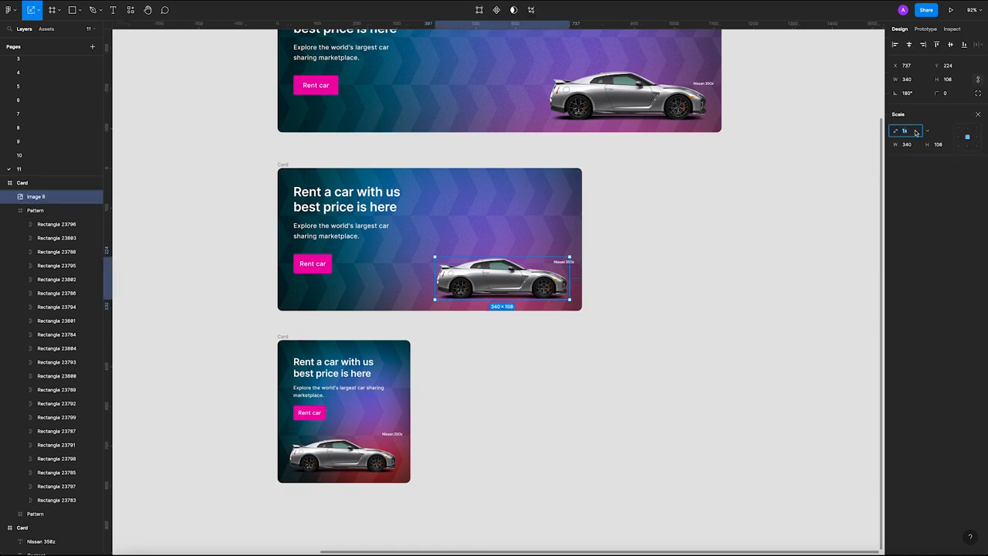
{"action": "type", "text": "1.2"}
{"action": "key", "text": "Return"}
Nudge the medium card's enlarged car slightly left and up, away from the card's edges.
{"action": "left_click", "coordinate": [682, 298]}
{"action": "left_click_drag", "start_coordinate": [504, 289], "coordinate": [498, 287]}
{"action": "left_click", "coordinate": [546, 359]}
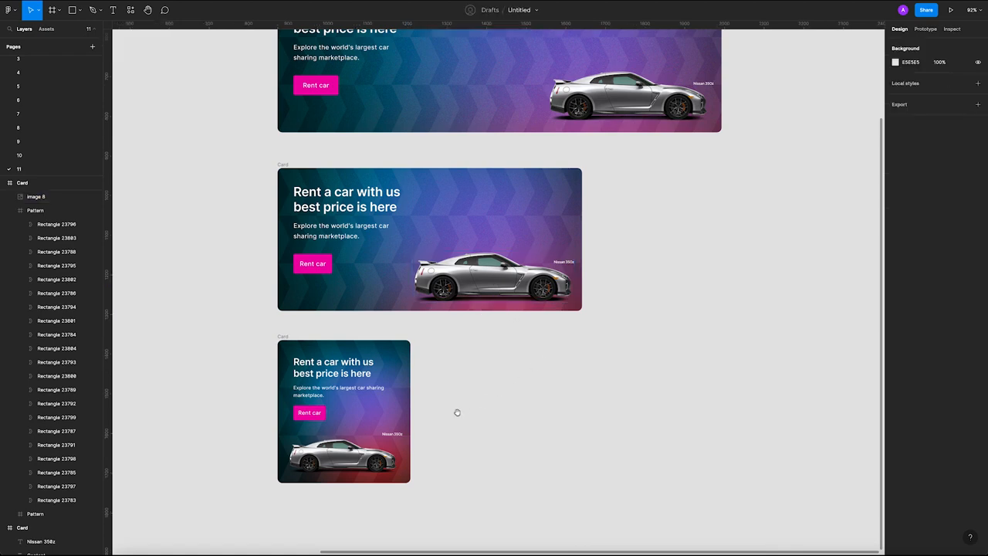
{"action": "left_click_drag", "start_coordinate": [463, 410], "coordinate": [488, 356]}
{"action": "left_click", "coordinate": [390, 402]}
{"action": "left_click", "coordinate": [686, 315]}
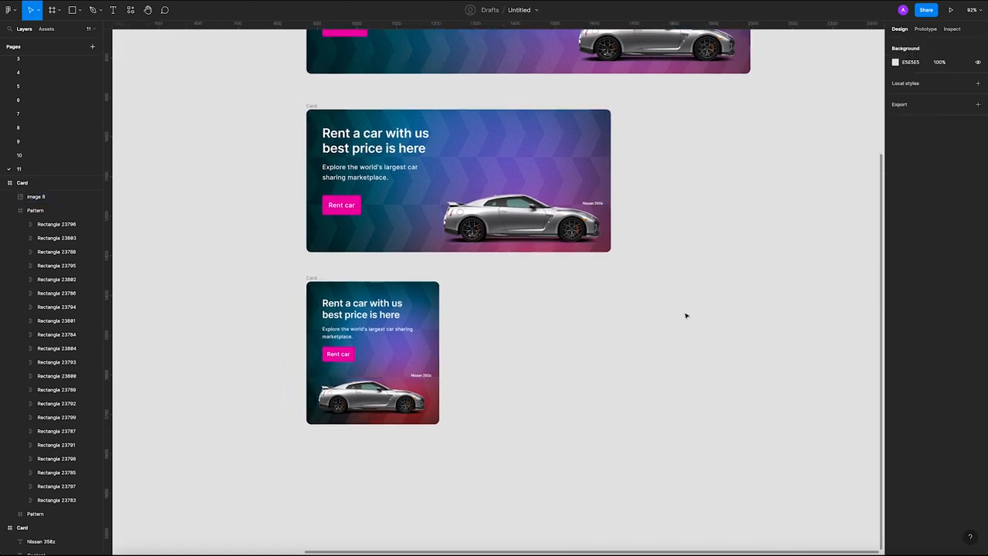
{"action": "scroll", "coordinate": [684, 315], "scroll_direction": "down", "scroll_amount": 4}
{"action": "left_click_drag", "start_coordinate": [672, 310], "coordinate": [541, 392]}
{"action": "scroll", "coordinate": [575, 399], "scroll_direction": "up", "scroll_amount": 3, "text": "ctrl"}
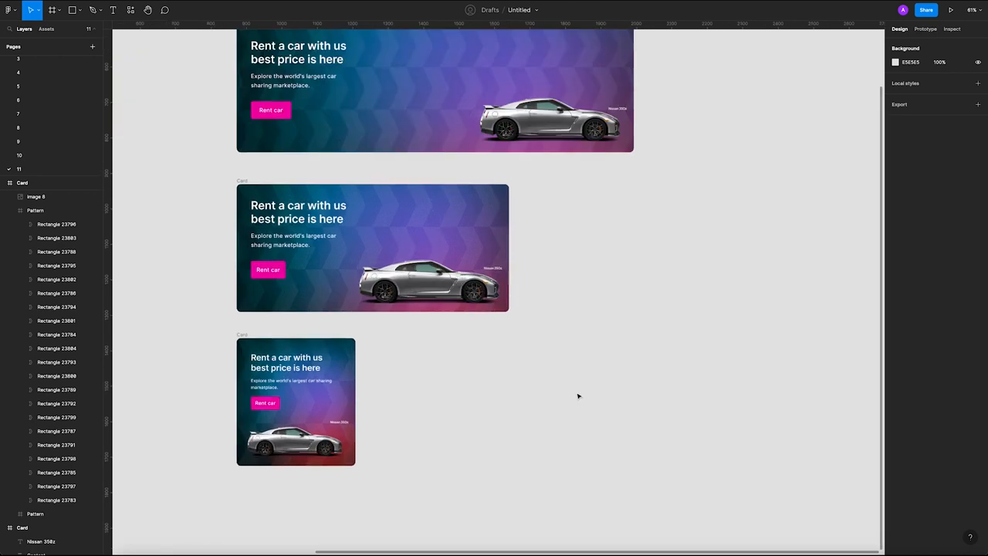
Compare the wide, medium and narrow promo cards, examining the text, button and car layout at each width.
{"action": "scroll", "coordinate": [578, 397], "scroll_direction": "up", "scroll_amount": 2}
{"action": "scroll", "coordinate": [610, 395], "scroll_direction": "left", "scroll_amount": 2}
{"action": "scroll", "coordinate": [640, 355], "scroll_direction": "left", "scroll_amount": 2}
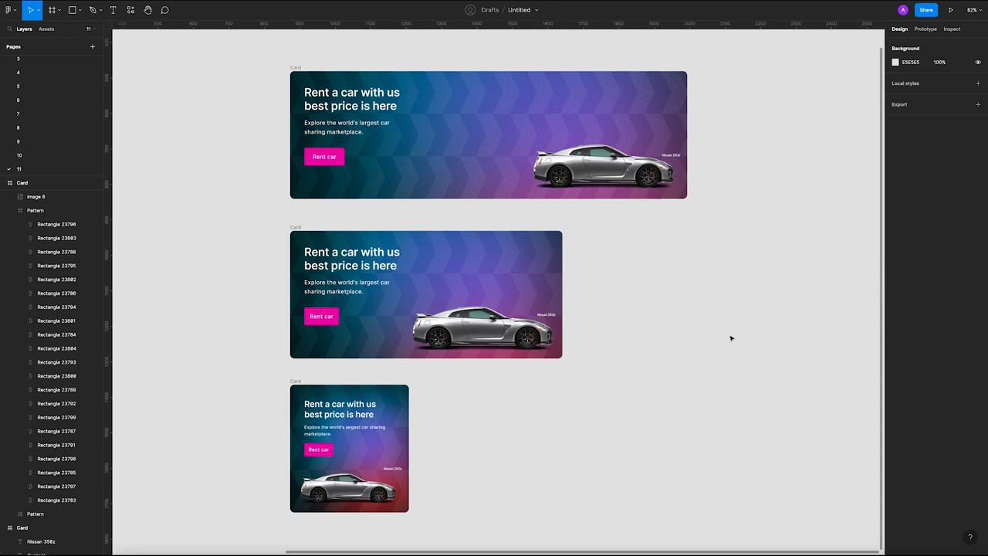
{"action": "left_click", "coordinate": [306, 73]}
{"action": "mouse_move", "coordinate": [686, 131]}
{"action": "left_mouse_down"}
{"action": "mouse_move", "coordinate": [577, 129]}
{"action": "mouse_move", "coordinate": [686, 129]}
{"action": "left_mouse_up"}
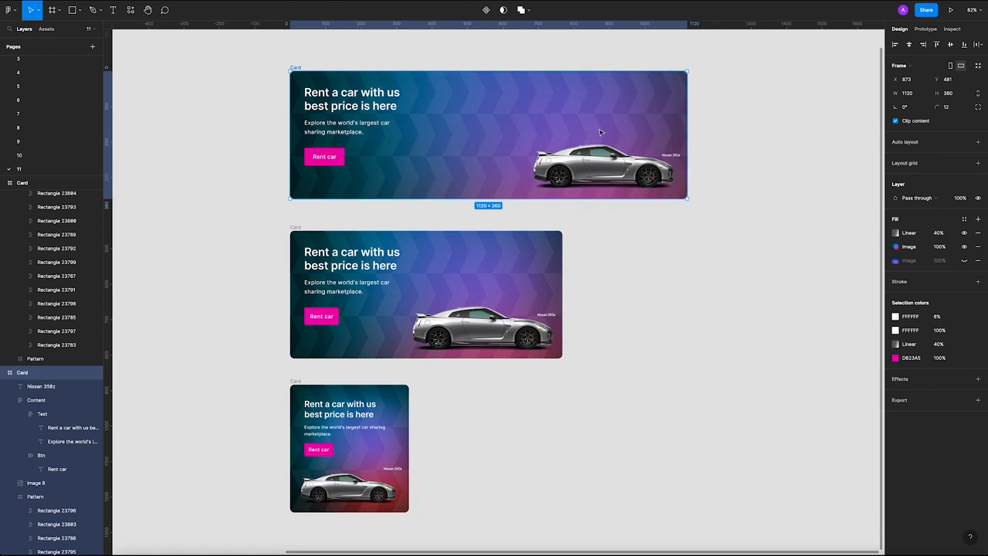
{"action": "left_click", "coordinate": [707, 262]}
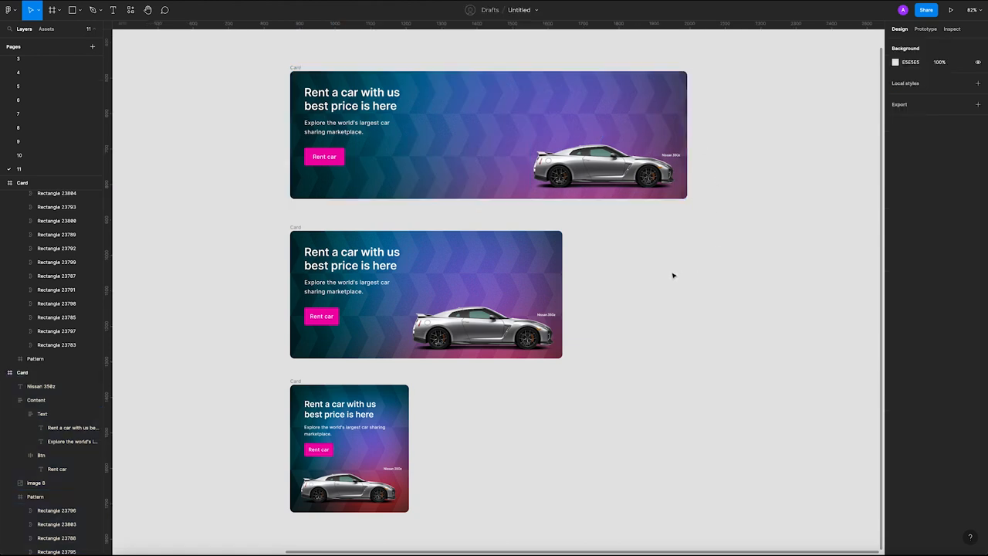
{"action": "scroll", "coordinate": [637, 281], "scroll_direction": "down", "scroll_amount": 2}
{"action": "scroll", "coordinate": [637, 283], "scroll_direction": "up", "scroll_amount": 2}
{"action": "scroll", "coordinate": [639, 286], "scroll_direction": "down", "scroll_amount": 1}
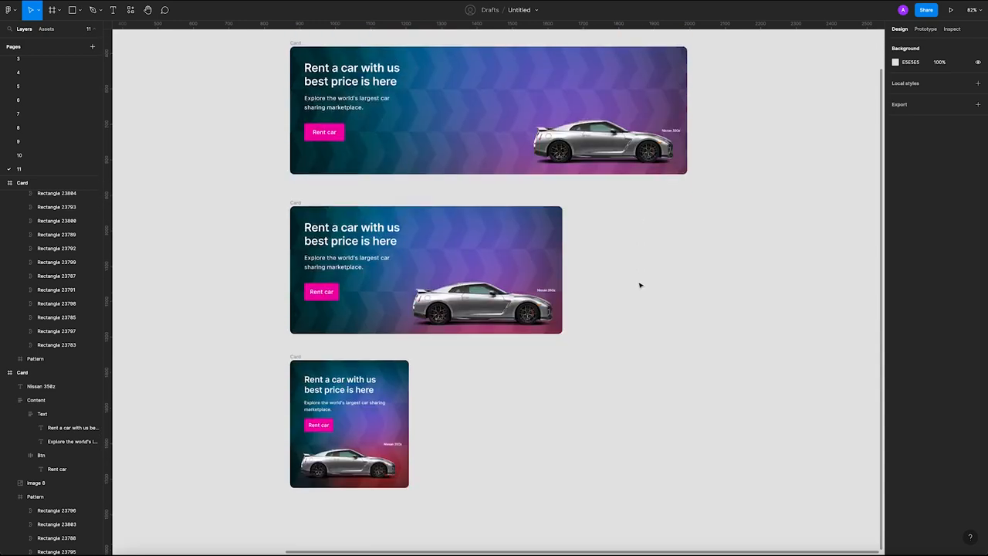
{"action": "scroll", "coordinate": [639, 285], "scroll_direction": "up", "scroll_amount": 1}
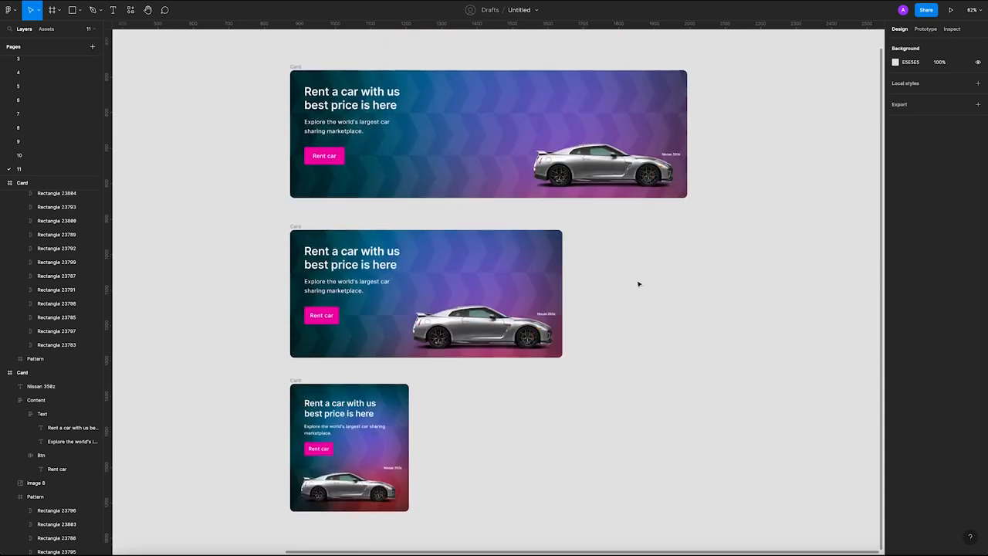
Move the three responsive cards together to X 485, closer to the original card, aligning the widest card's top edge with it.
{"action": "scroll", "coordinate": [637, 284], "scroll_direction": "down", "scroll_amount": 3, "text": "ctrl"}
{"action": "scroll", "coordinate": [664, 281], "scroll_direction": "left", "scroll_amount": 1}
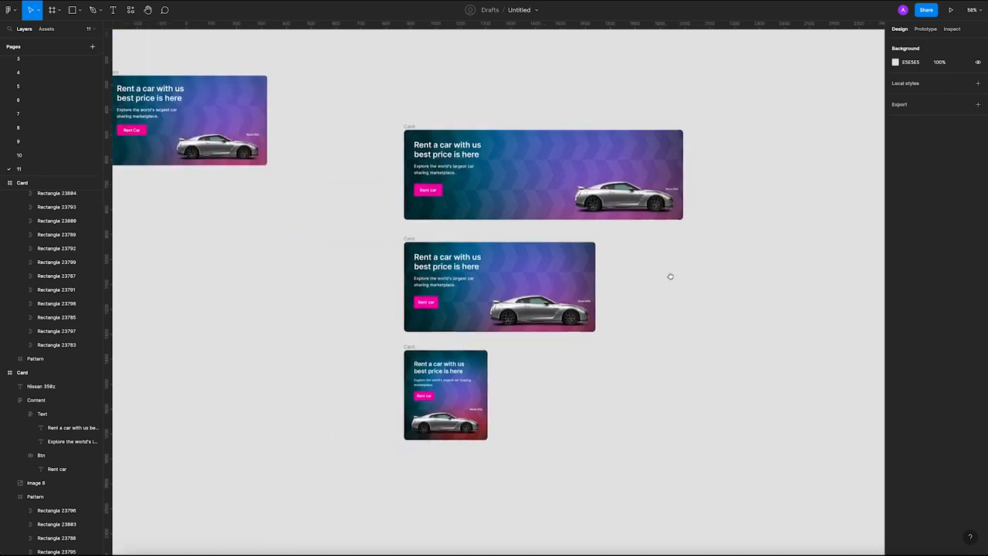
{"action": "scroll", "coordinate": [402, 124], "scroll_direction": "down", "scroll_amount": 2, "text": "ctrl"}
{"action": "left_click_drag", "start_coordinate": [380, 104], "coordinate": [617, 345]}
{"action": "left_click_drag", "start_coordinate": [514, 215], "coordinate": [450, 180]}
{"action": "scroll", "coordinate": [522, 245], "scroll_direction": "up", "scroll_amount": 5, "text": "ctrl"}
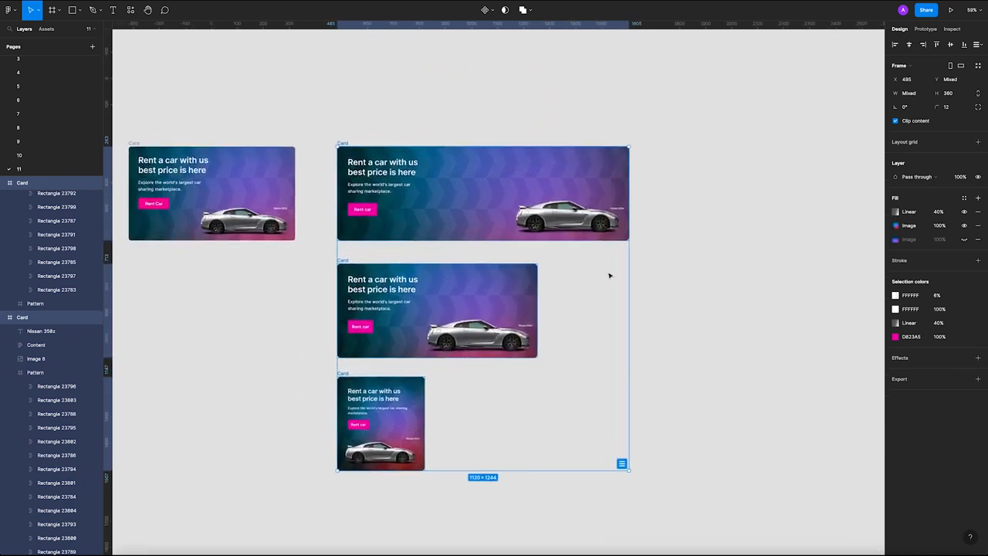
{"action": "left_click", "coordinate": [710, 253]}
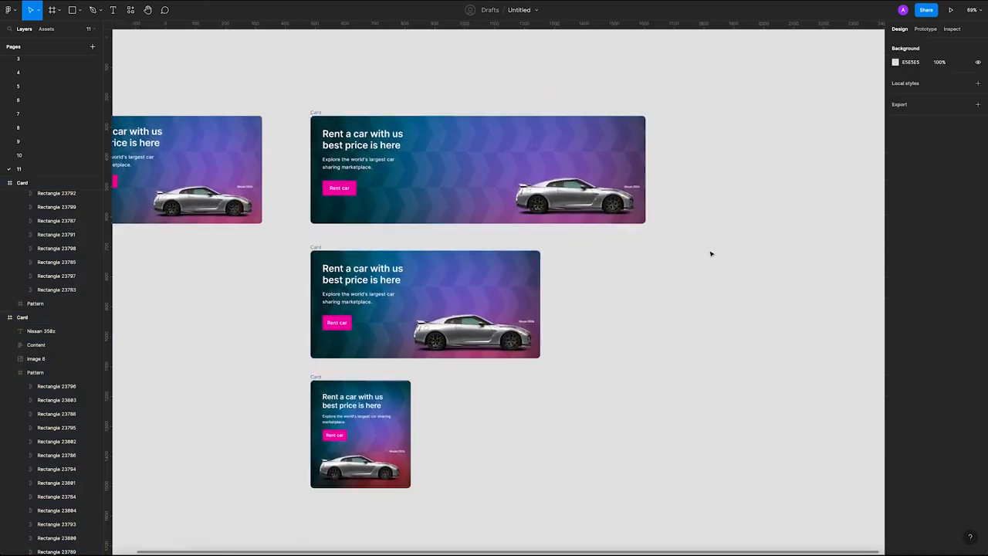